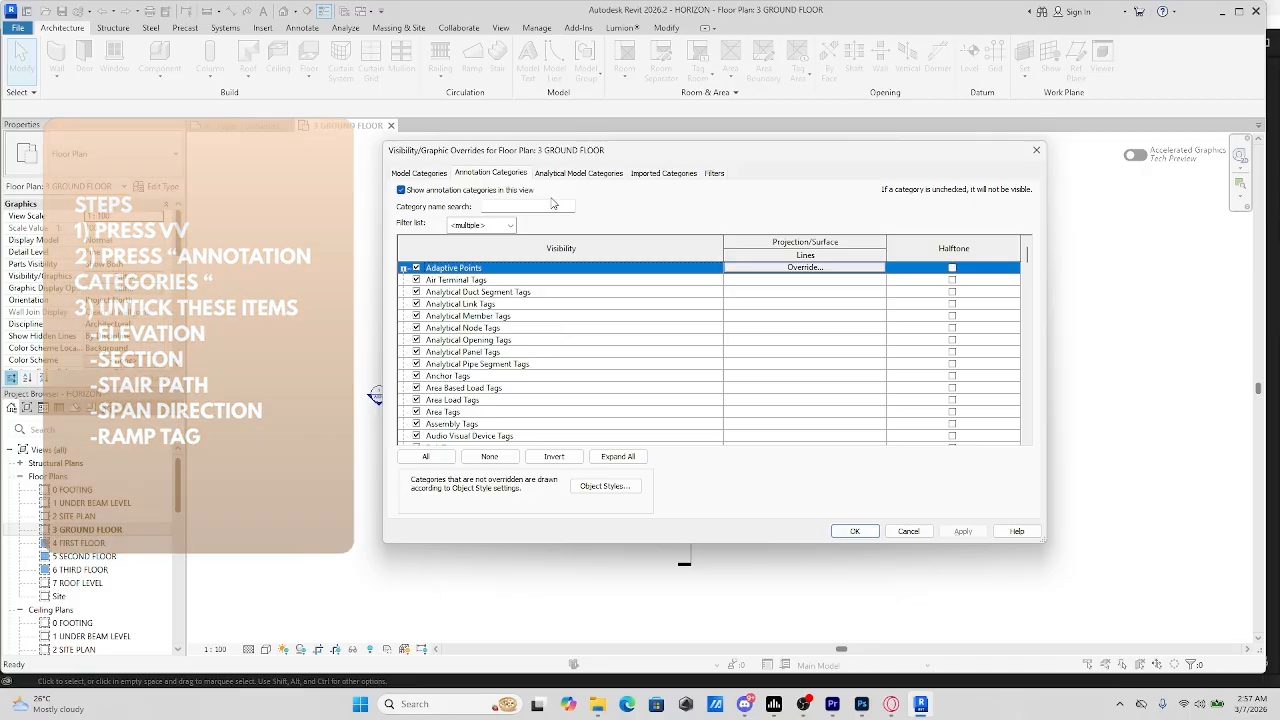
Step: Hide the Elevations and Sections annotation categories in the 3 GROUND FLOOR view's visibility overrides
key("r")
key("r")
key("r")
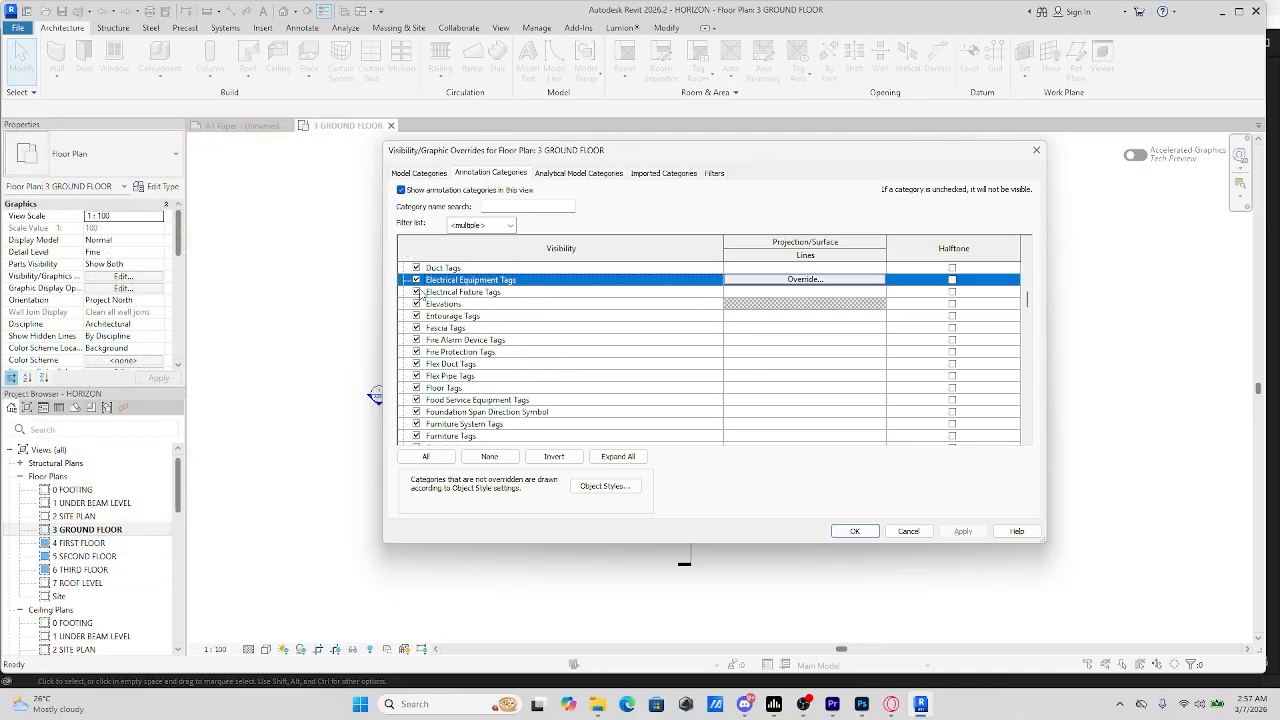
key("s")
left_click(416, 424)
scroll(463, 381, "down", 3)
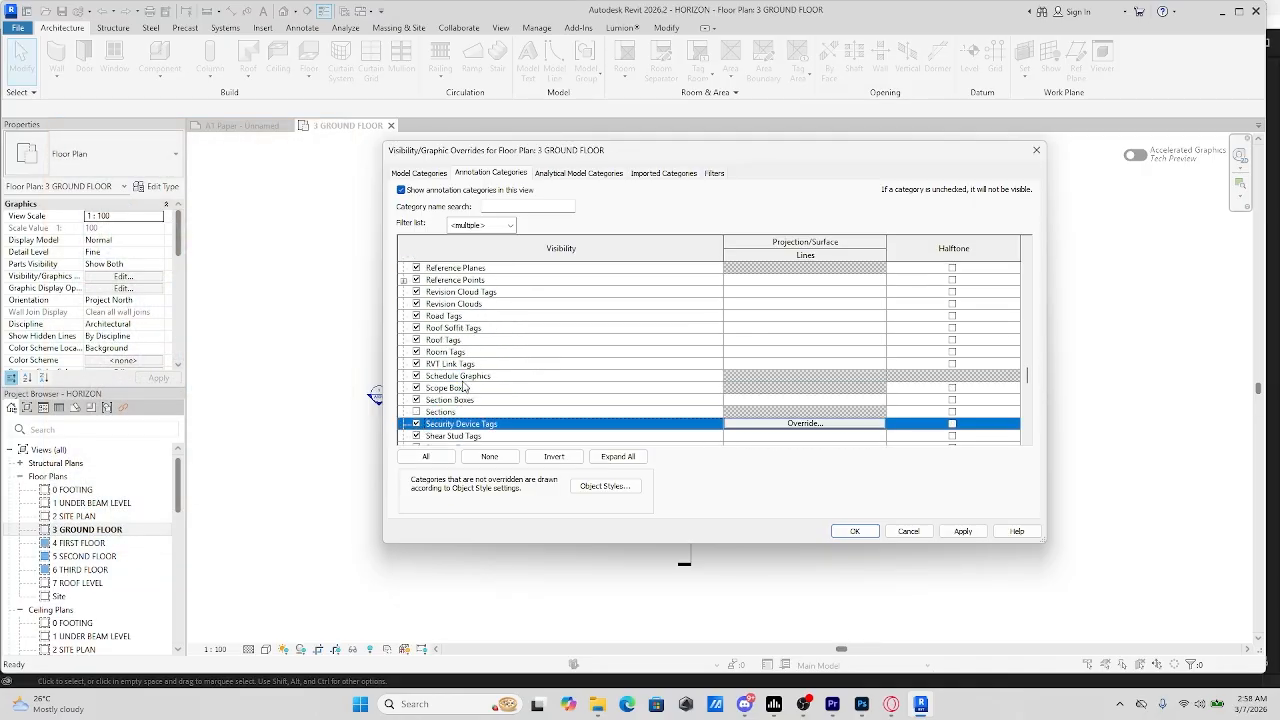
Step: Hide the Span Direction Symbol, Stair Paths and ramp tag annotation categories and apply the visibility overrides
left_click(416, 400)
scroll(464, 376, "down", 2)
left_click(416, 412)
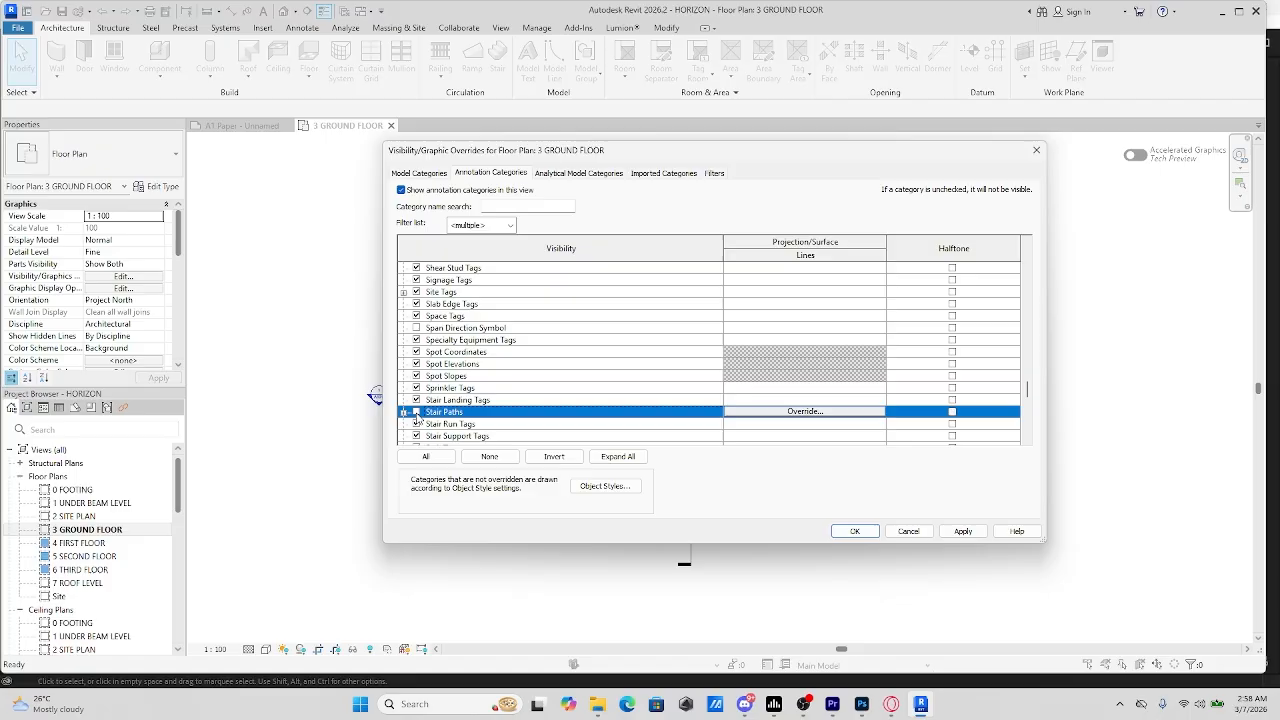
key("p")
scroll(486, 343, "down", 1)
left_click(416, 376)
left_click(851, 534)
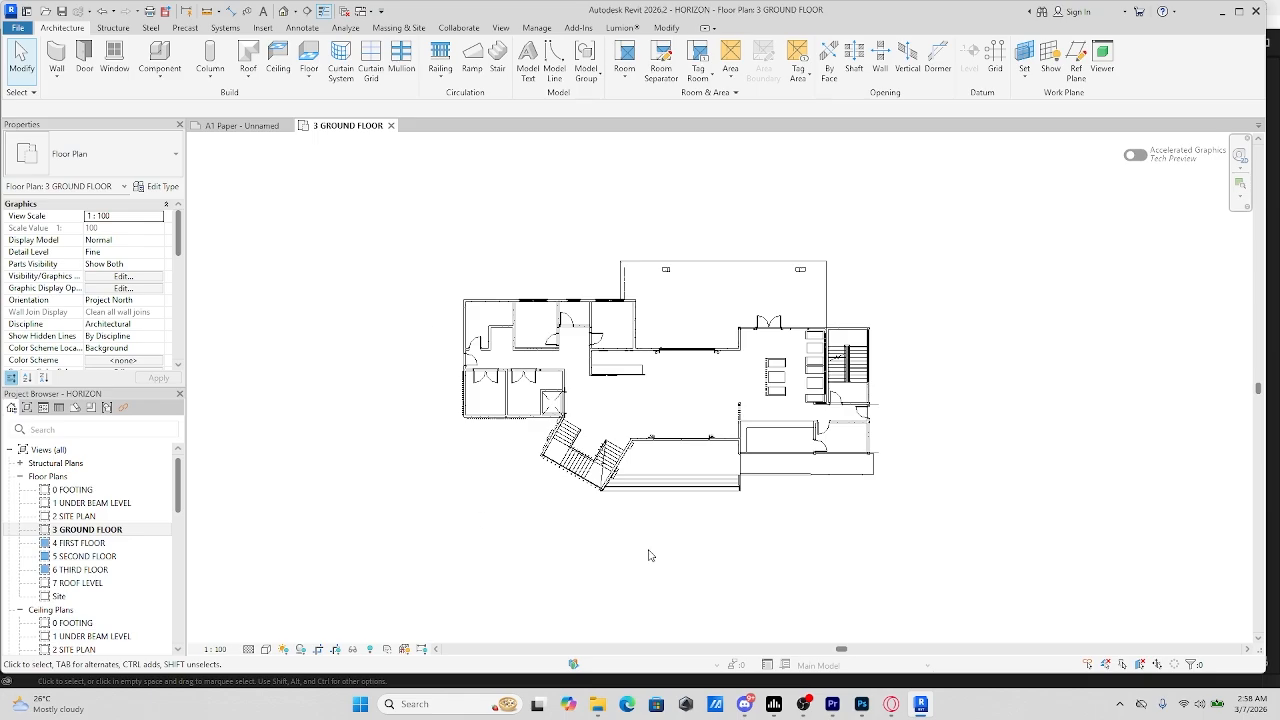
Step: Override the cut pattern of the Walls model category with Solid fill for both foreground and background
key("v")
key("g")
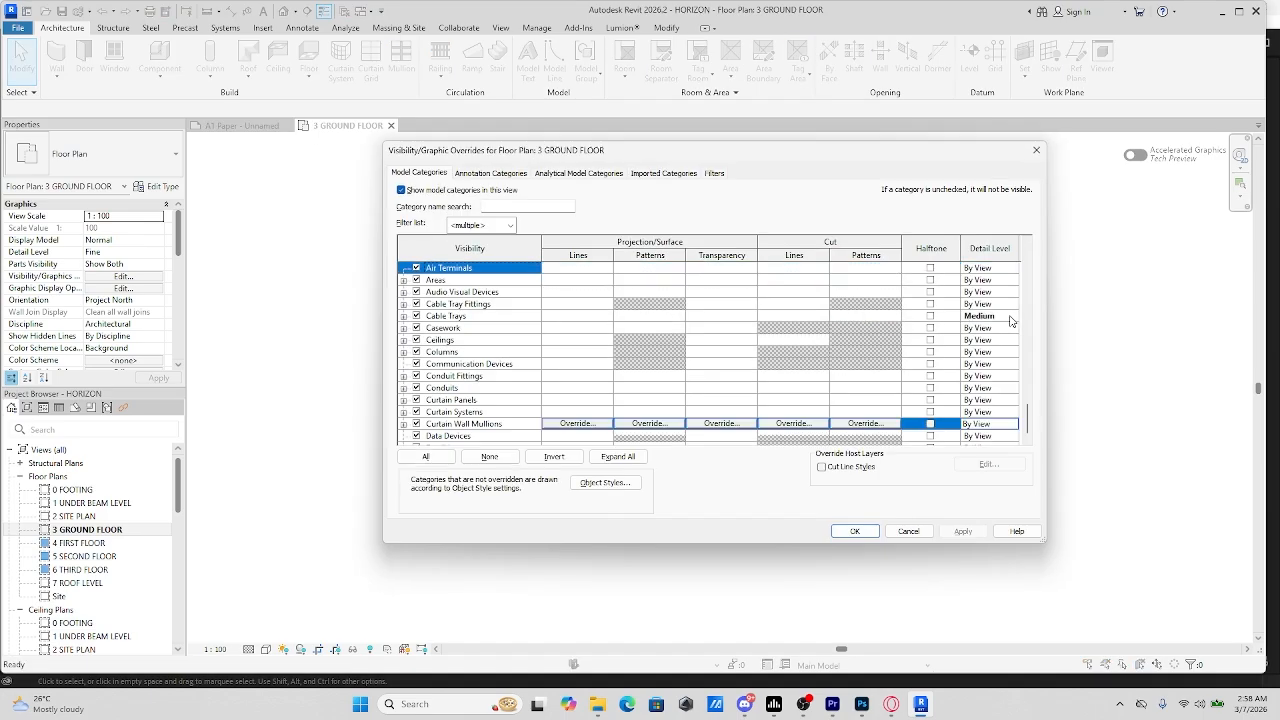
key("w")
scroll(515, 361, "down", 1)
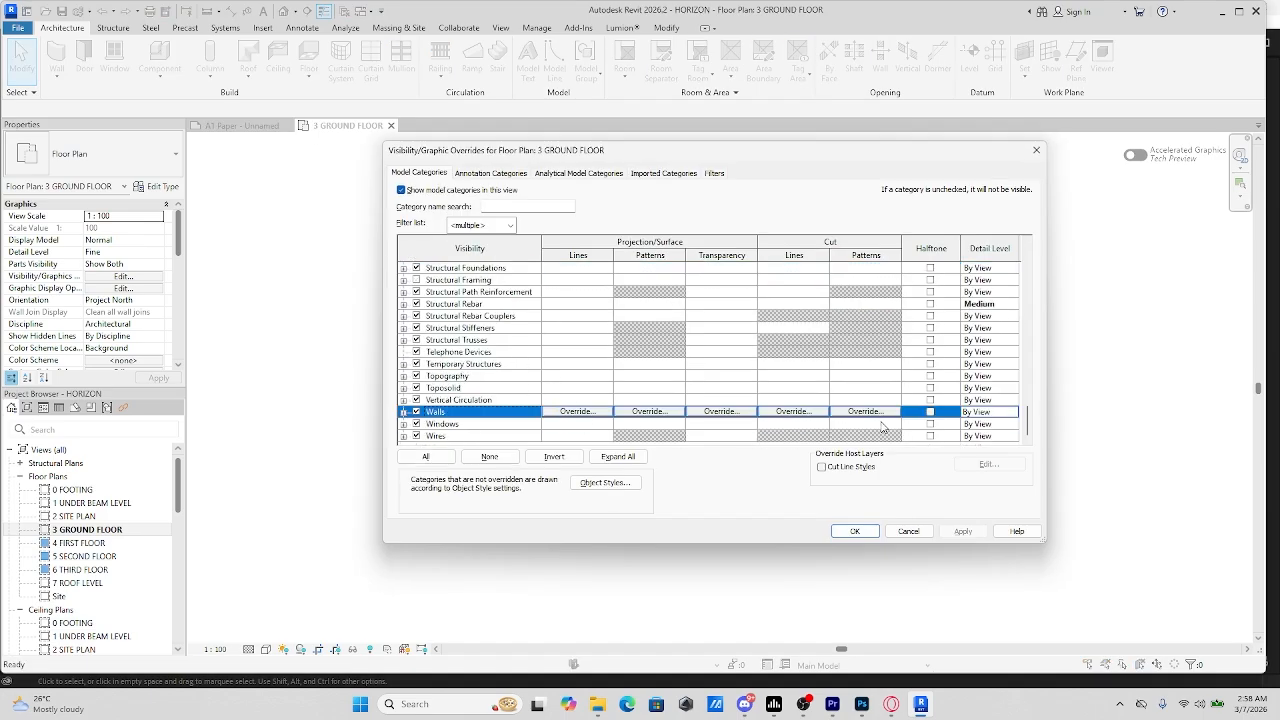
left_click(793, 411)
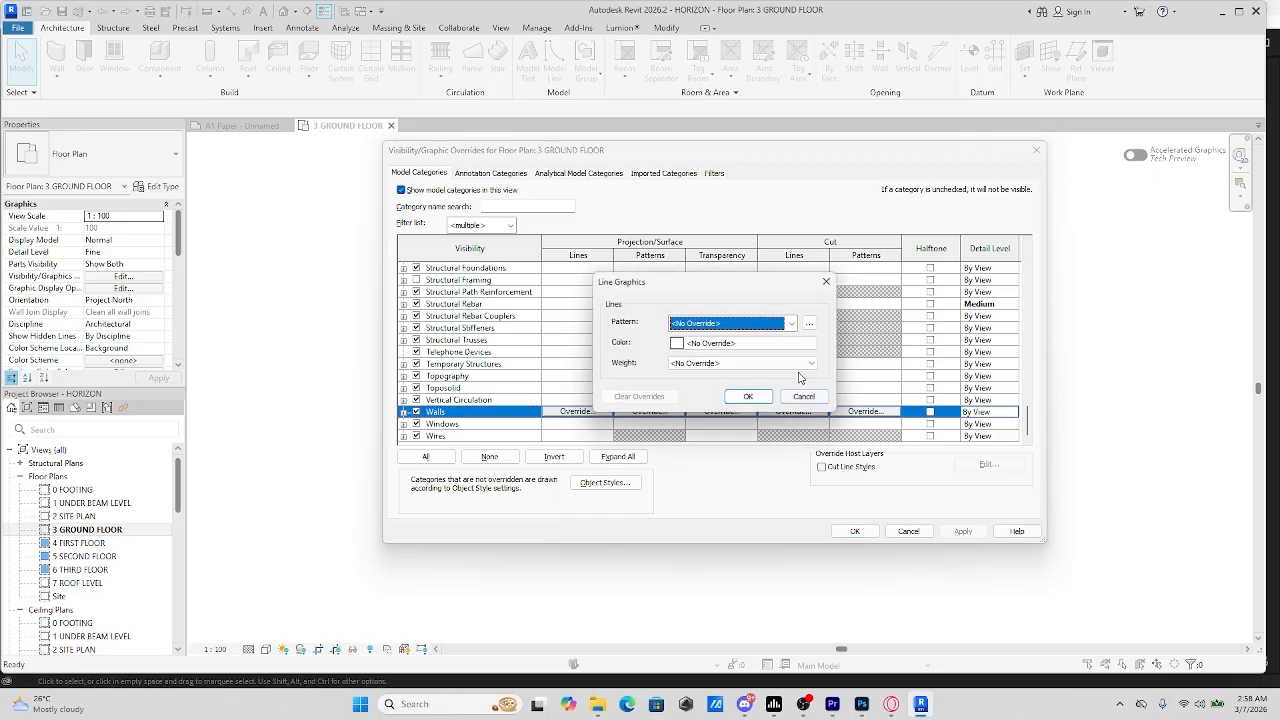
left_click(826, 282)
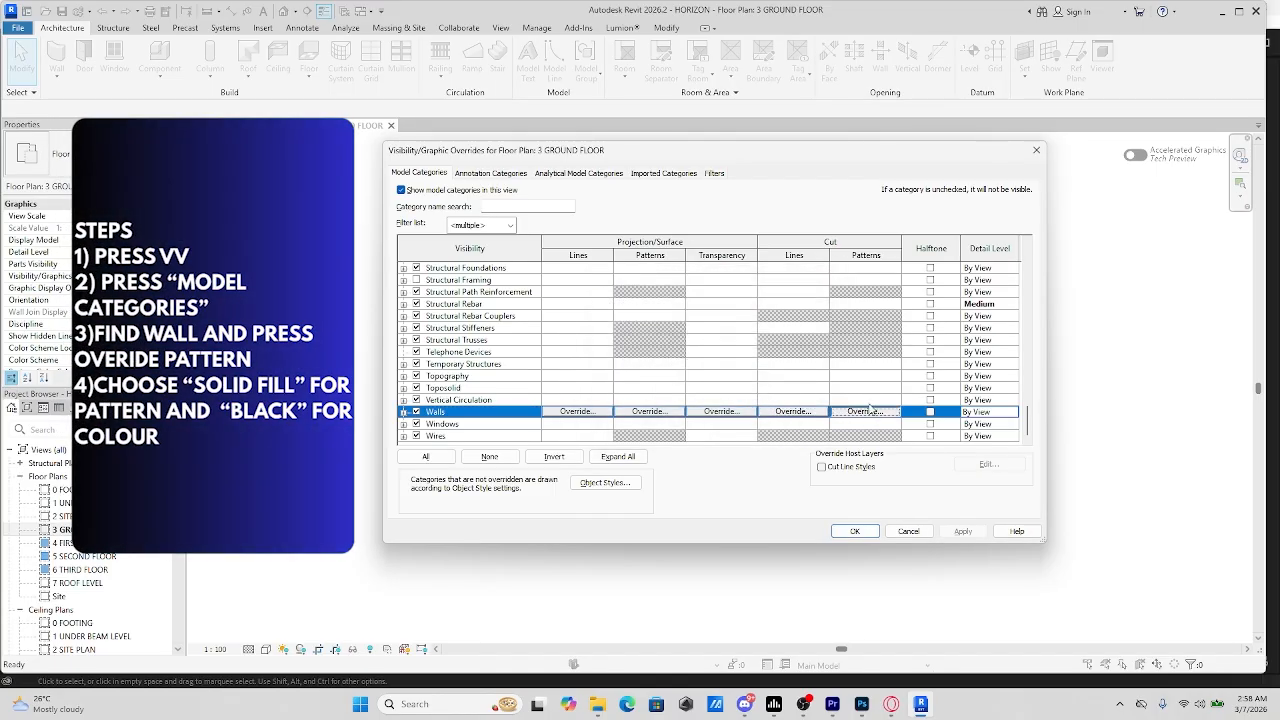
left_click(866, 411)
left_click(794, 306)
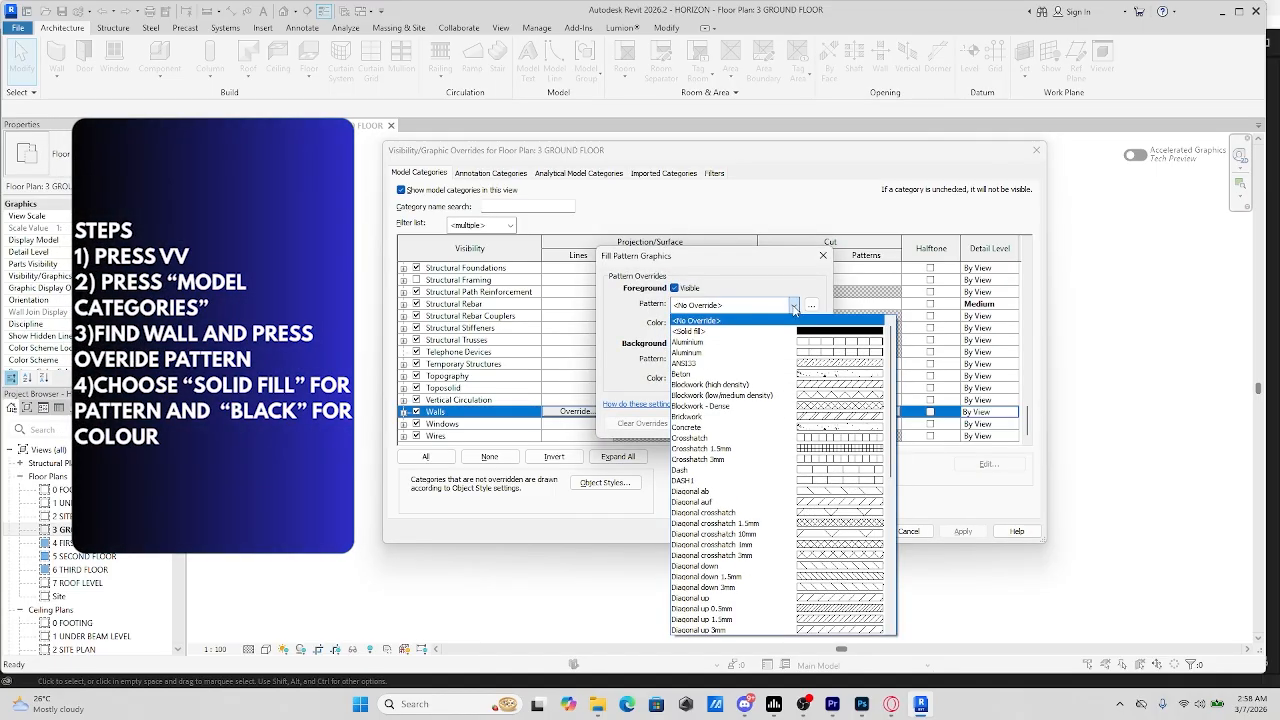
left_click(808, 332)
left_click(795, 361)
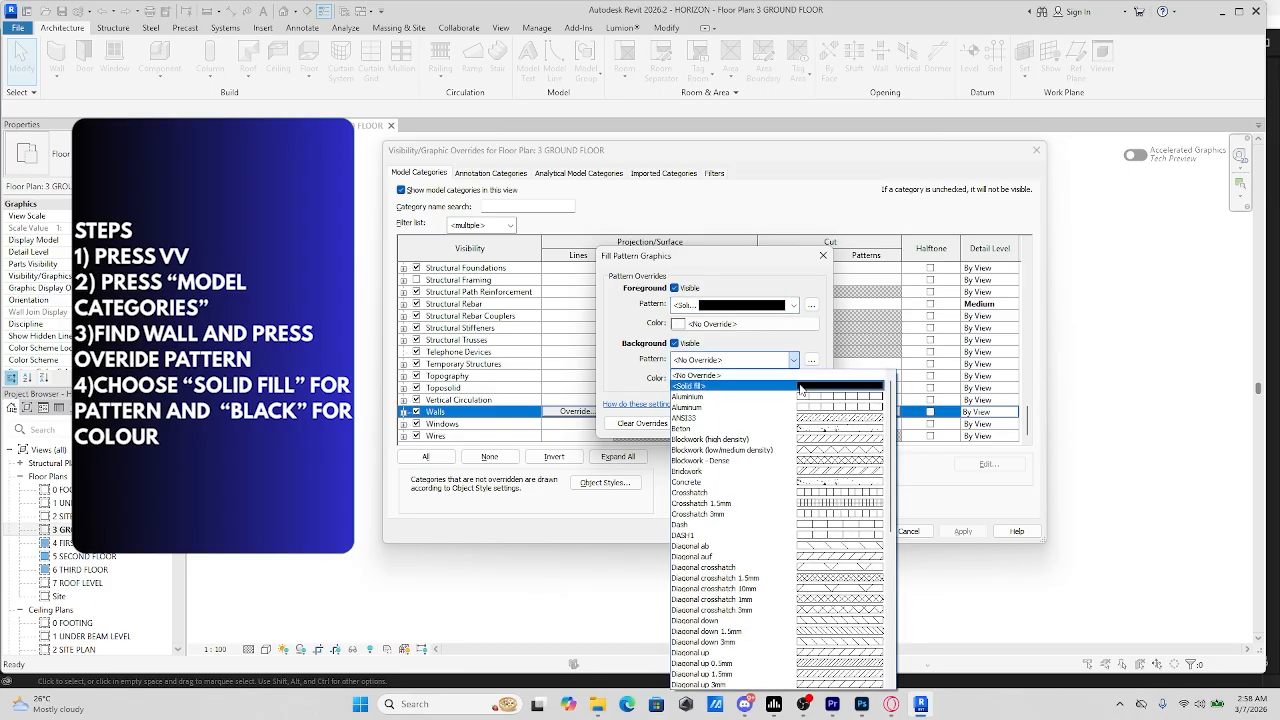
left_click(822, 386)
Step: Set the walls' foreground and background cut pattern colours to black and apply the overrides to the view
left_click(707, 380)
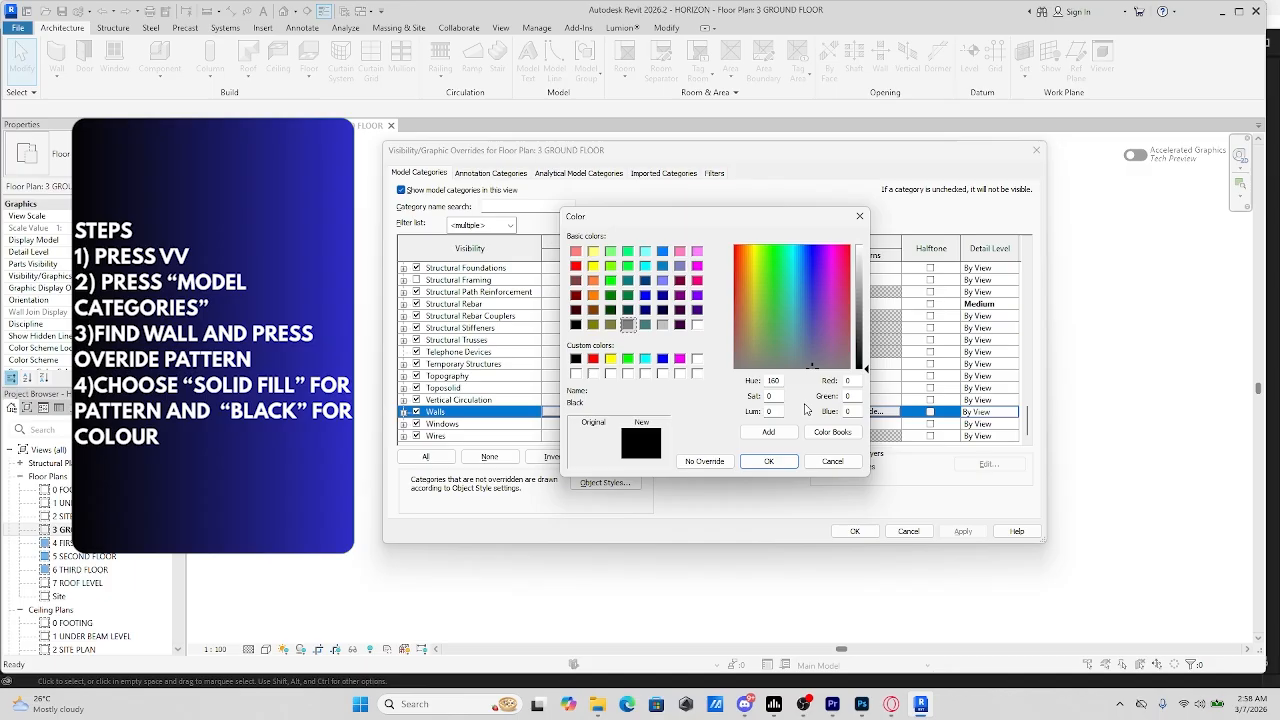
left_click(768, 462)
left_click(754, 325)
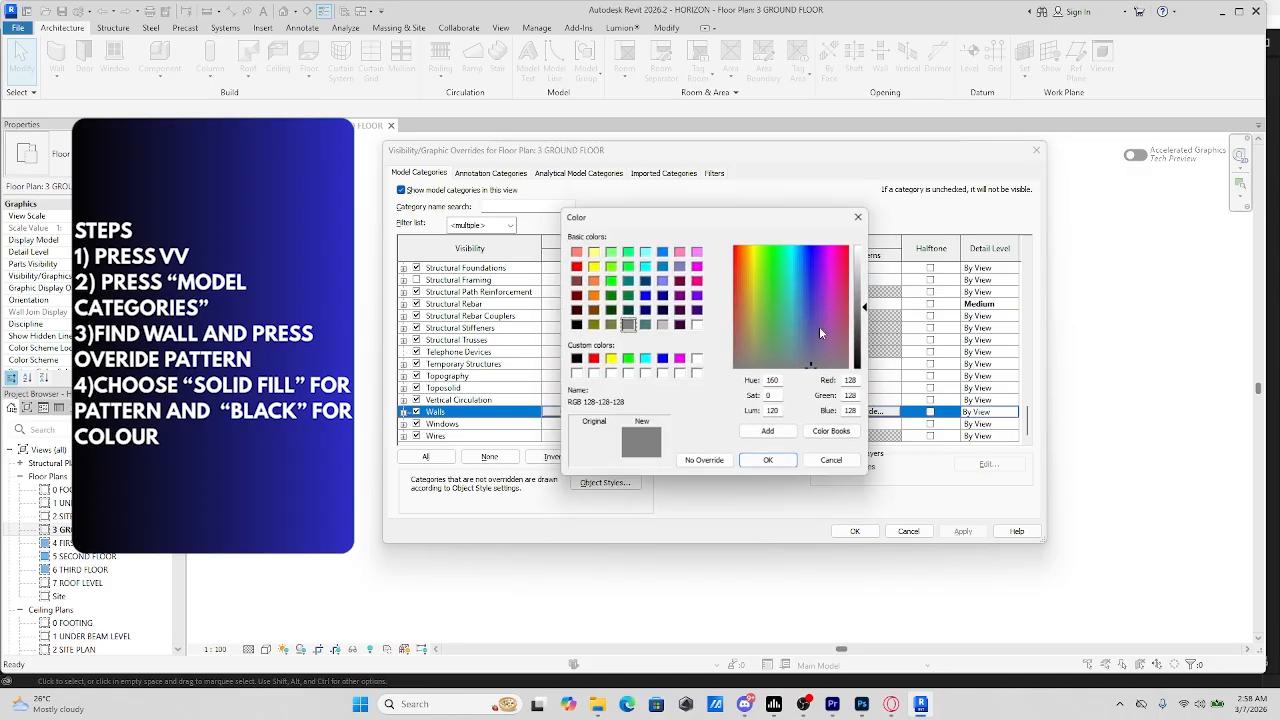
left_click(764, 462)
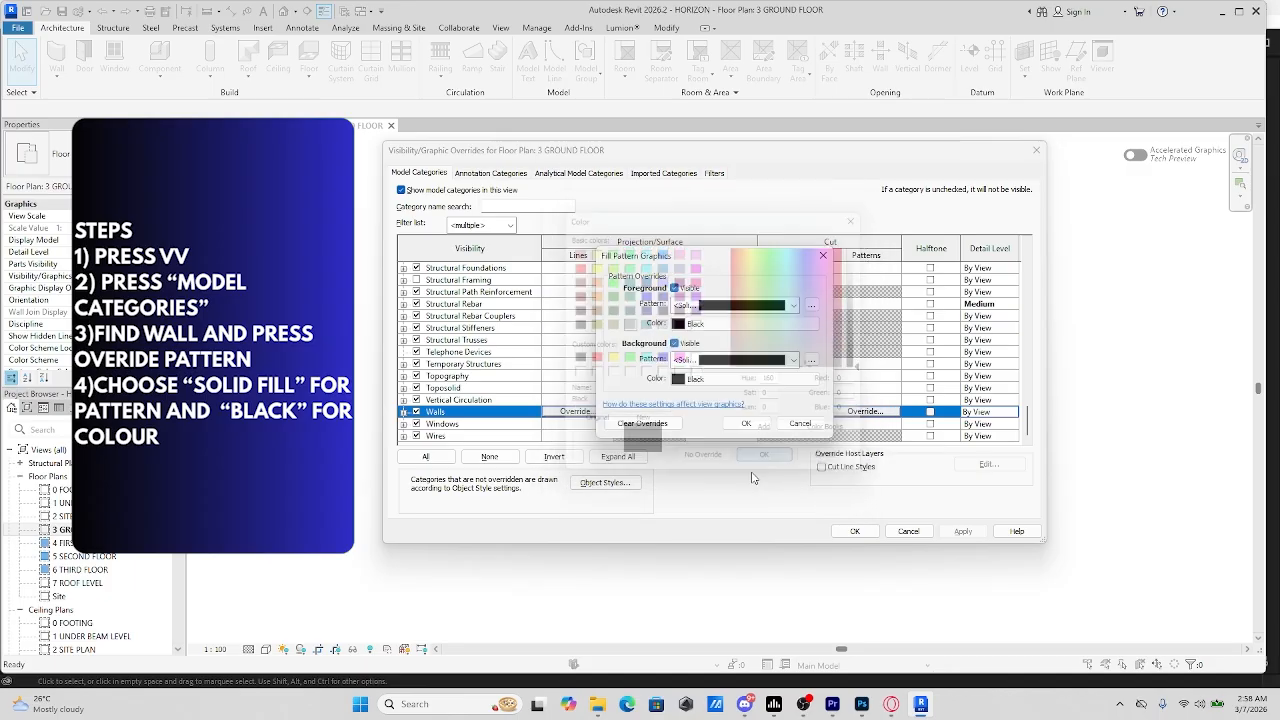
left_click(752, 430)
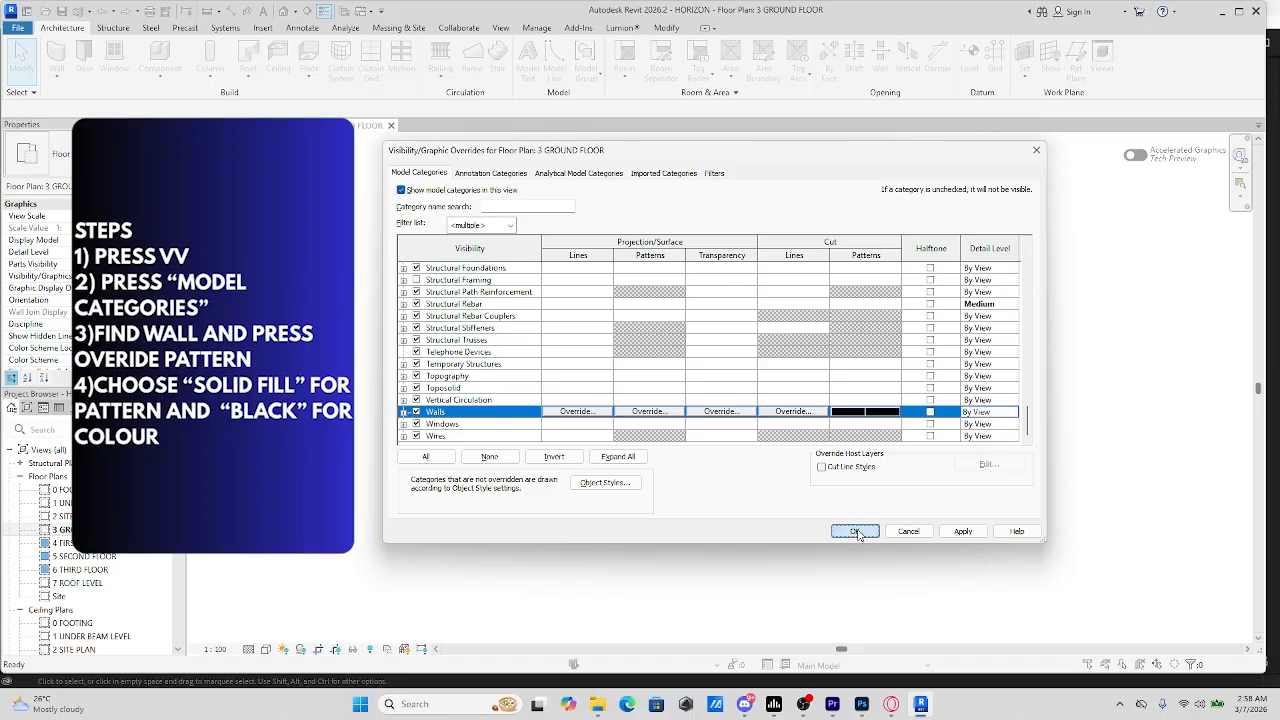
left_click(855, 531)
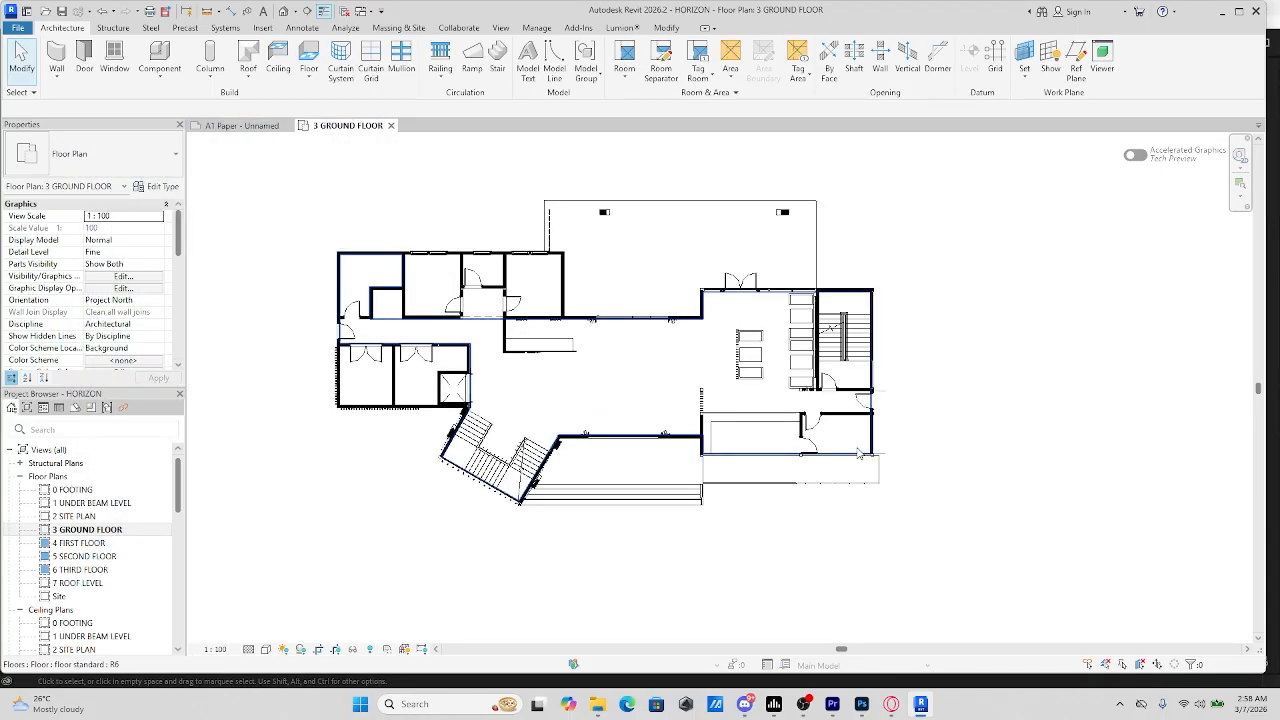
Step: Create a new sheet with the Title_Blocks_A1_Metric : Standard title block
scroll(625, 451, "up", 2)
scroll(124, 497, "down", 5)
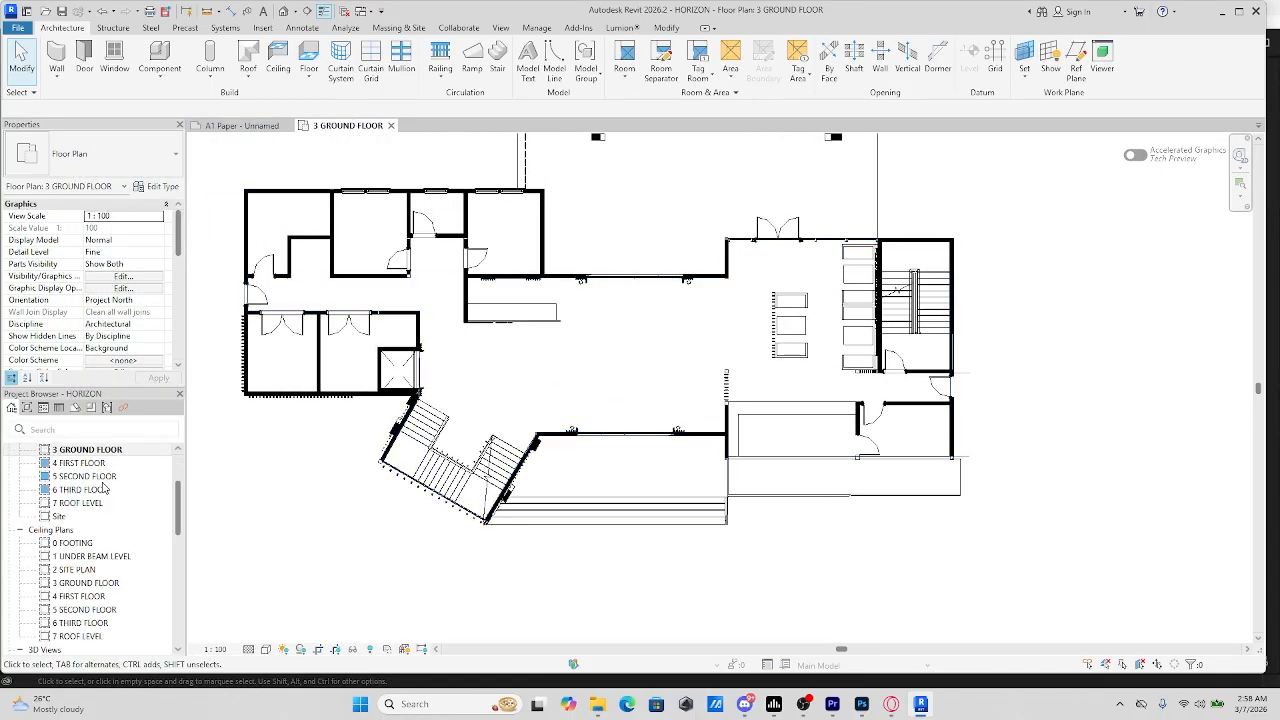
left_click(60, 609)
scroll(108, 567, "down", 2)
scroll(107, 567, "down", 2)
right_click(66, 530)
left_click(98, 556)
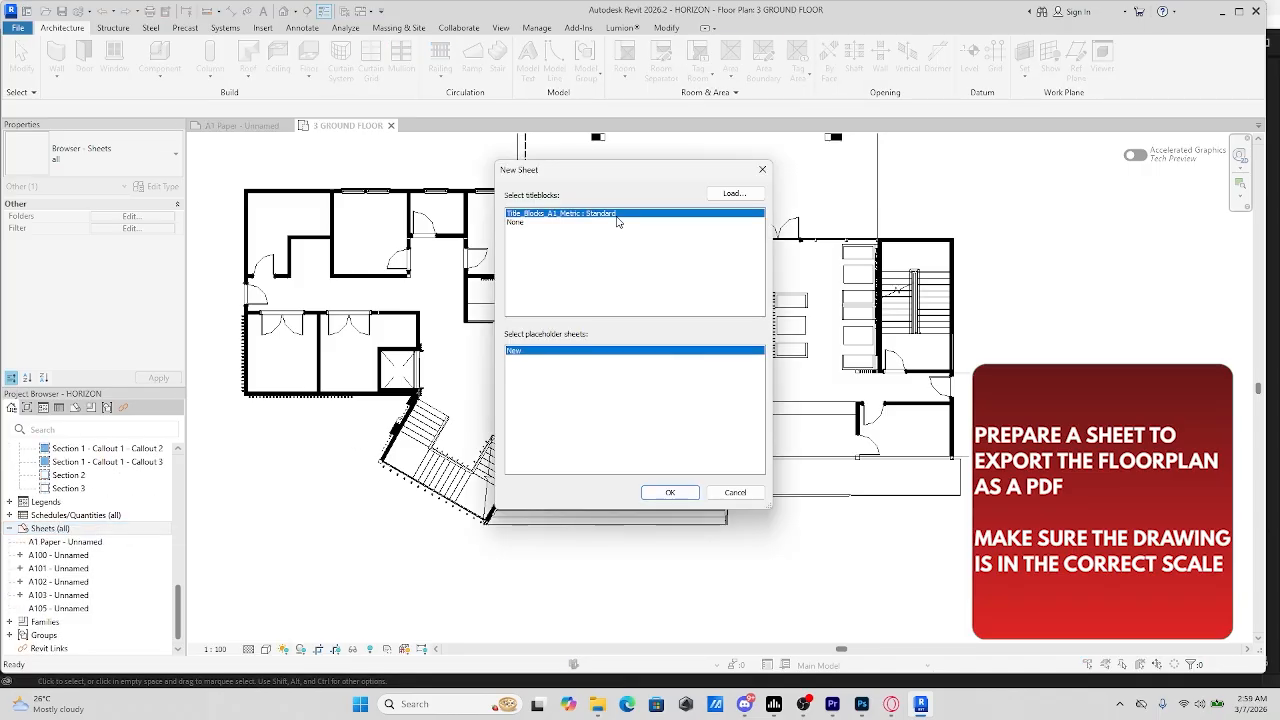
left_click(671, 491)
Step: Change the new sheet's number to A1 PAPER (PRESENTATION BOARD)
left_click(75, 610)
key("F2")
type("A1 PAPER (PRESENT")
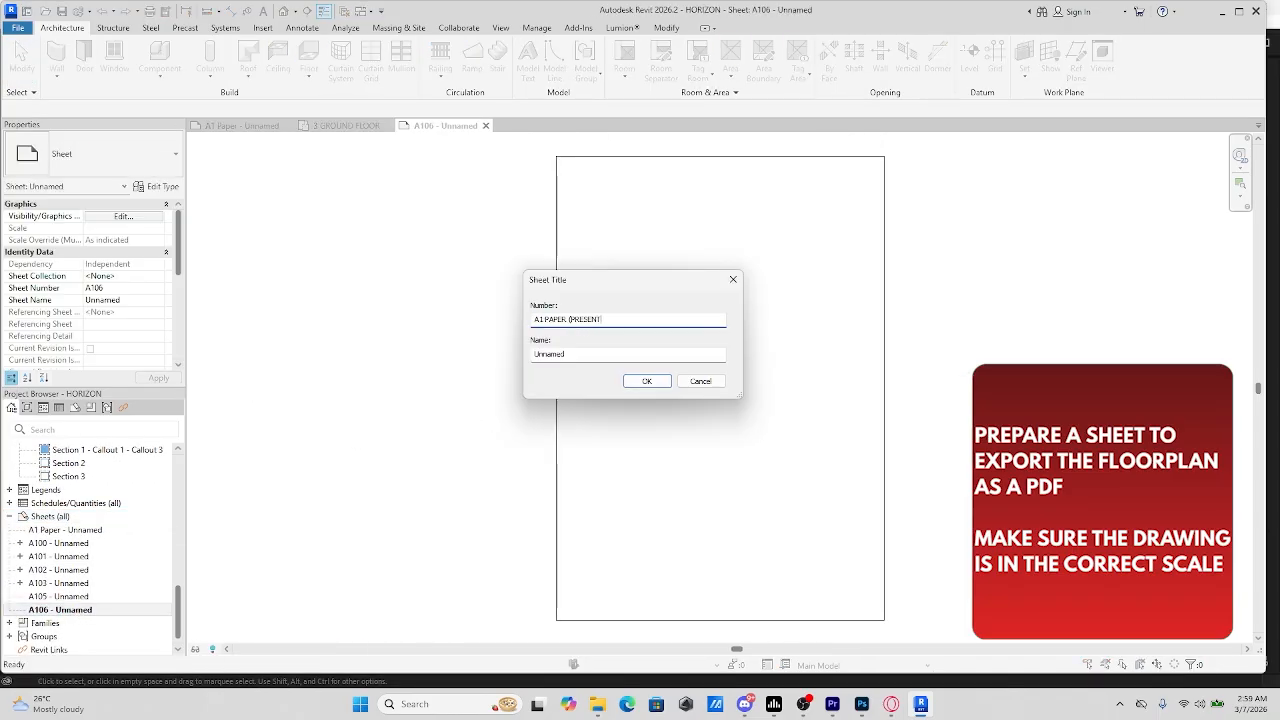
key("Return")
Step: Place the 3 GROUND FLOOR plan on the upper part of the sheet and switch its viewport to a type without a title
scroll(110, 560, "up", 10)
left_click_drag(85, 529, 727, 285)
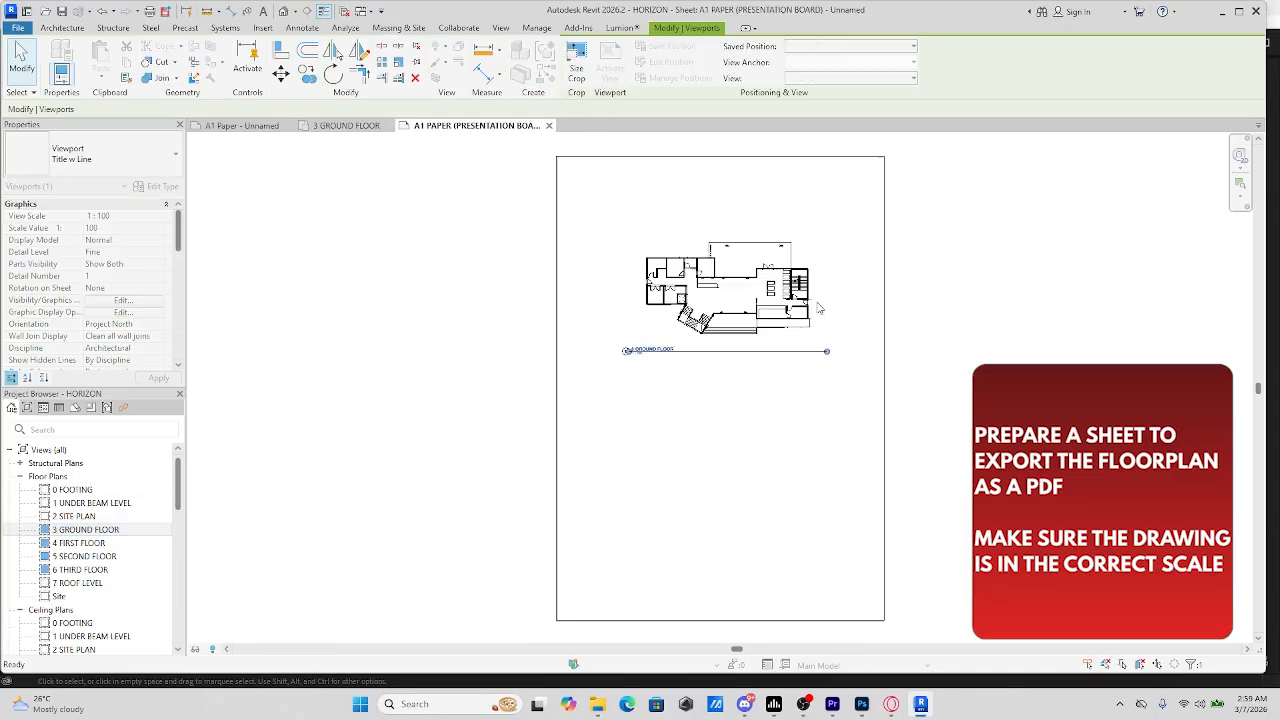
left_click(120, 155)
left_click(43, 224)
left_click(1004, 289)
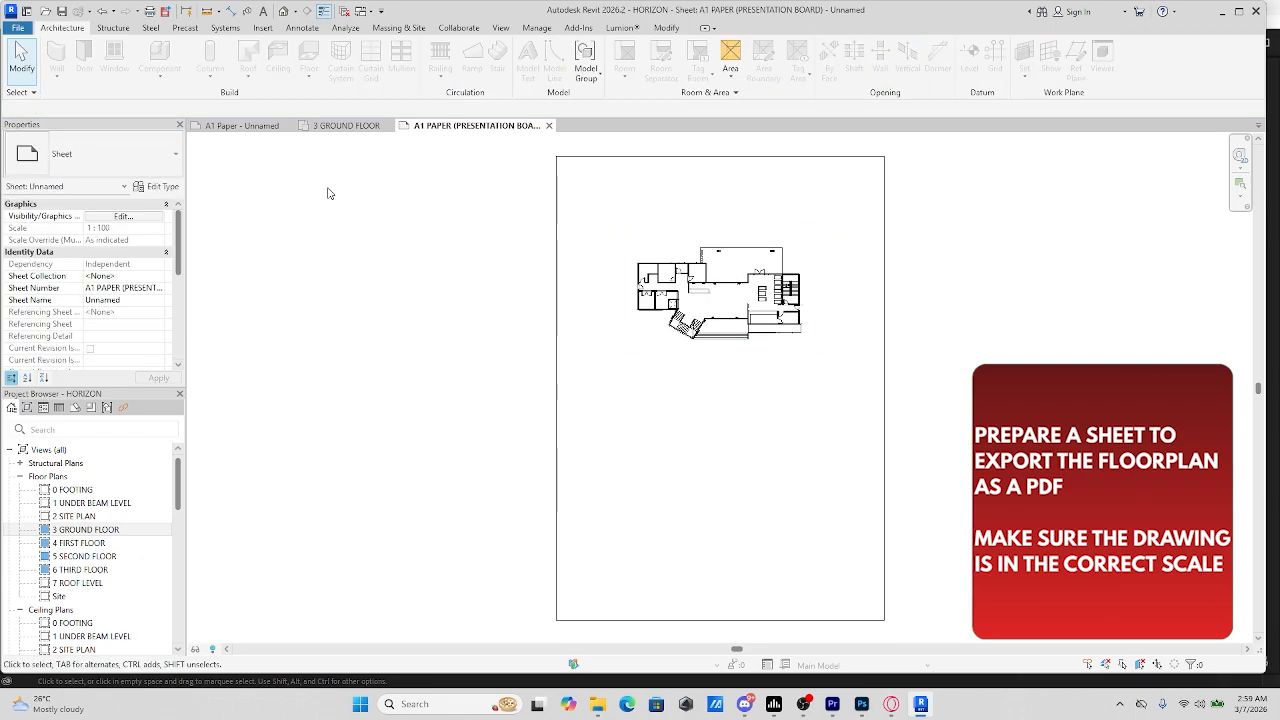
Step: Export the current sheet as a PDF named HORIZON without saving the export settings for future sessions
left_click(18, 28)
left_click(45, 172)
left_click(200, 104)
left_click(728, 569)
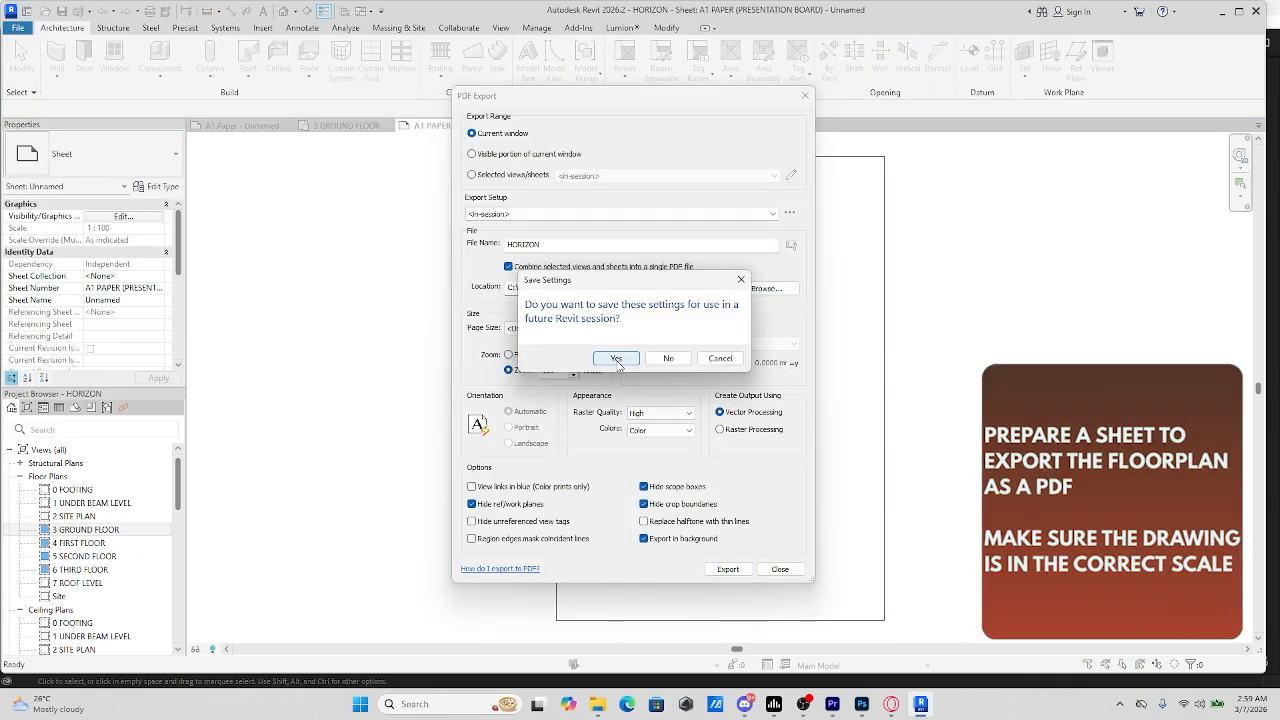
left_click(670, 358)
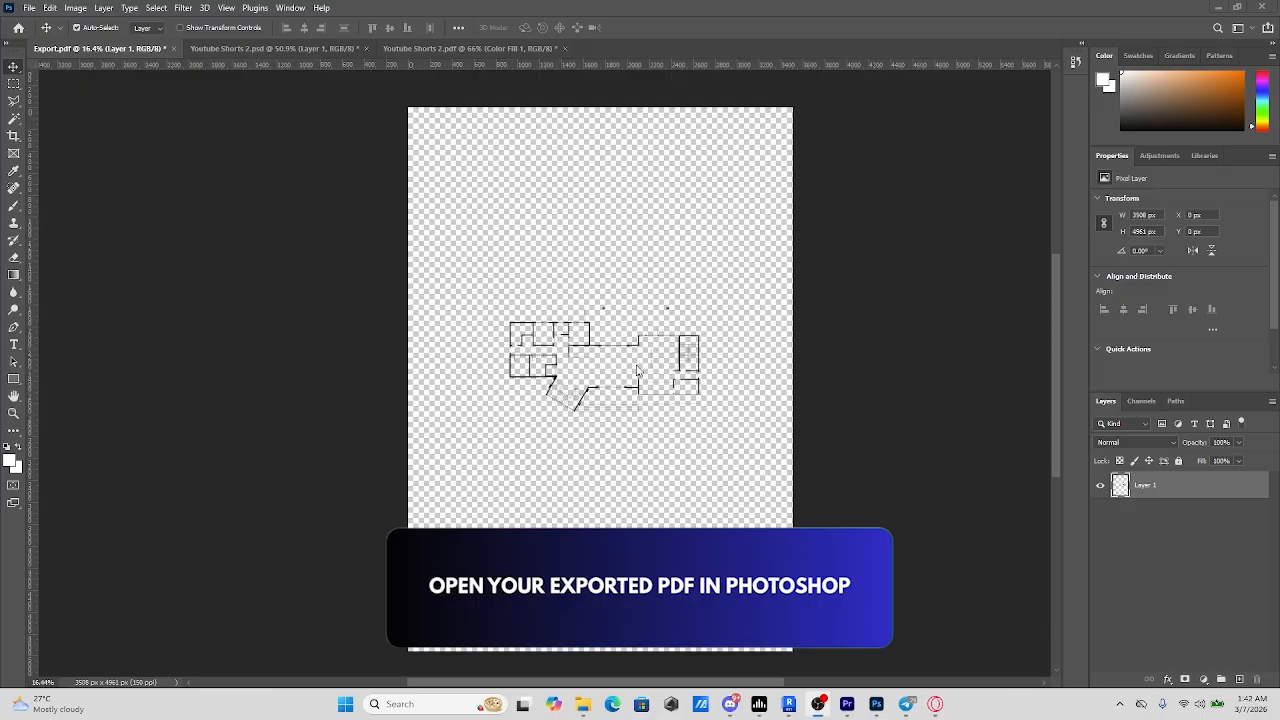
Step: Switch to Photoshop and duplicate the Blue channel of Export.pdf
scroll(636, 370, "up", 3)
scroll(636, 370, "up", 2)
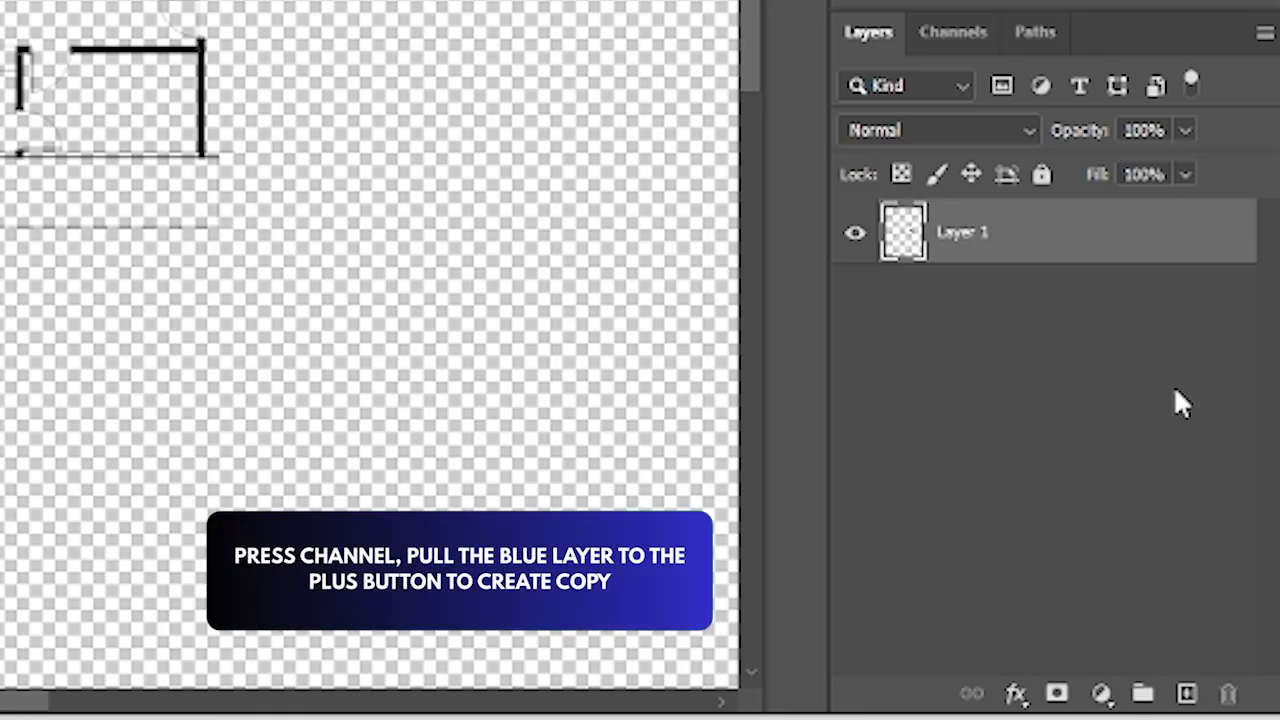
left_click(955, 35)
left_click_drag(1213, 270, 1186, 694)
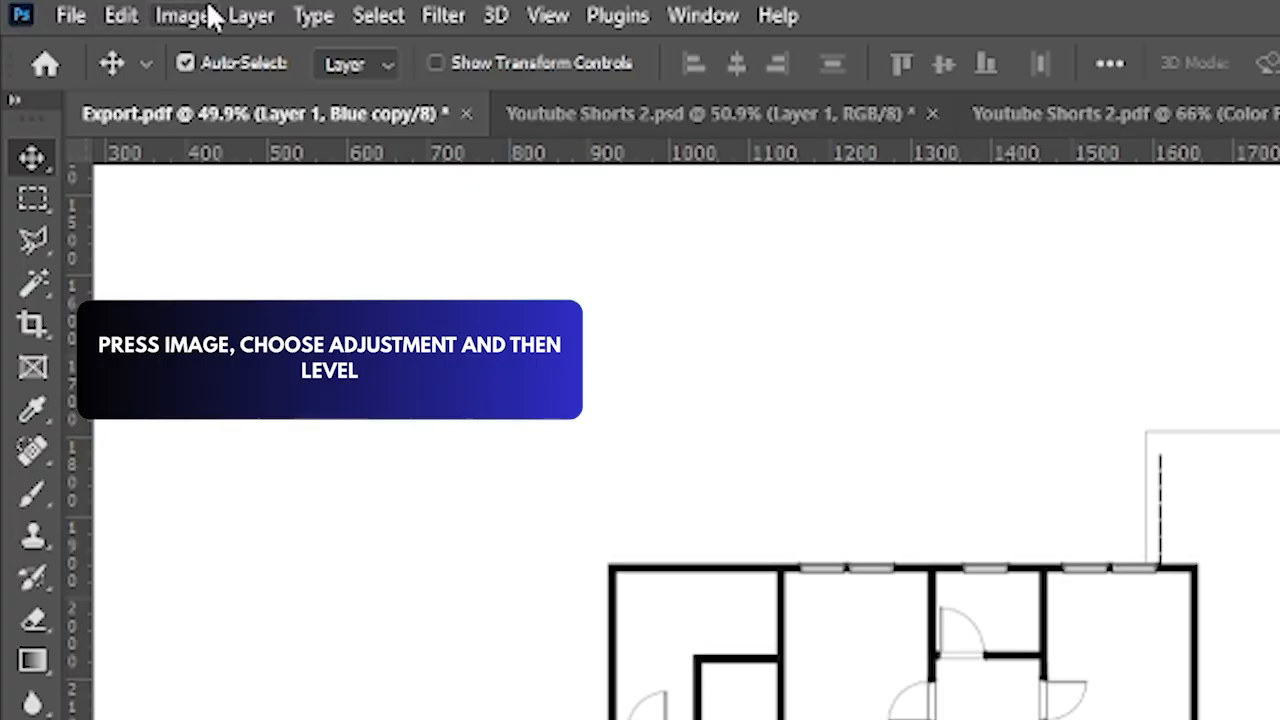
Step: Apply a Levels adjustment to the Blue copy channel with the black input level at 253
left_click(212, 18)
mouse_move(232, 98)
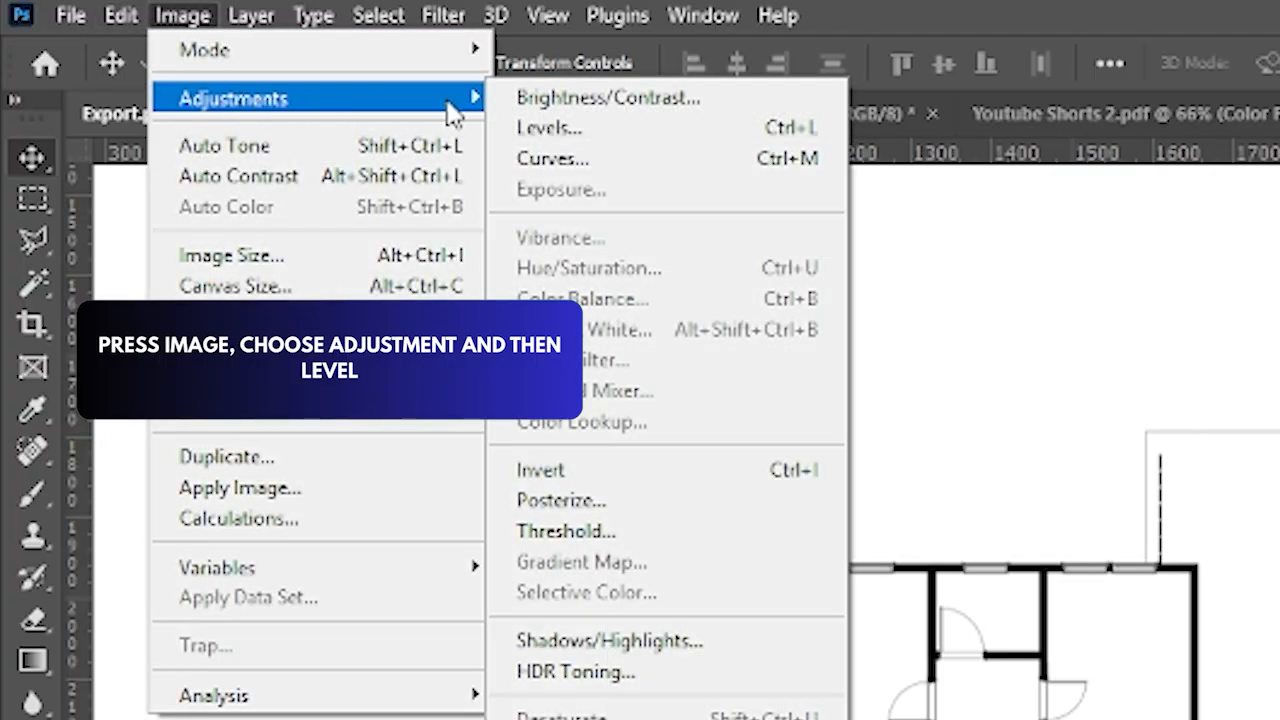
left_click(598, 135)
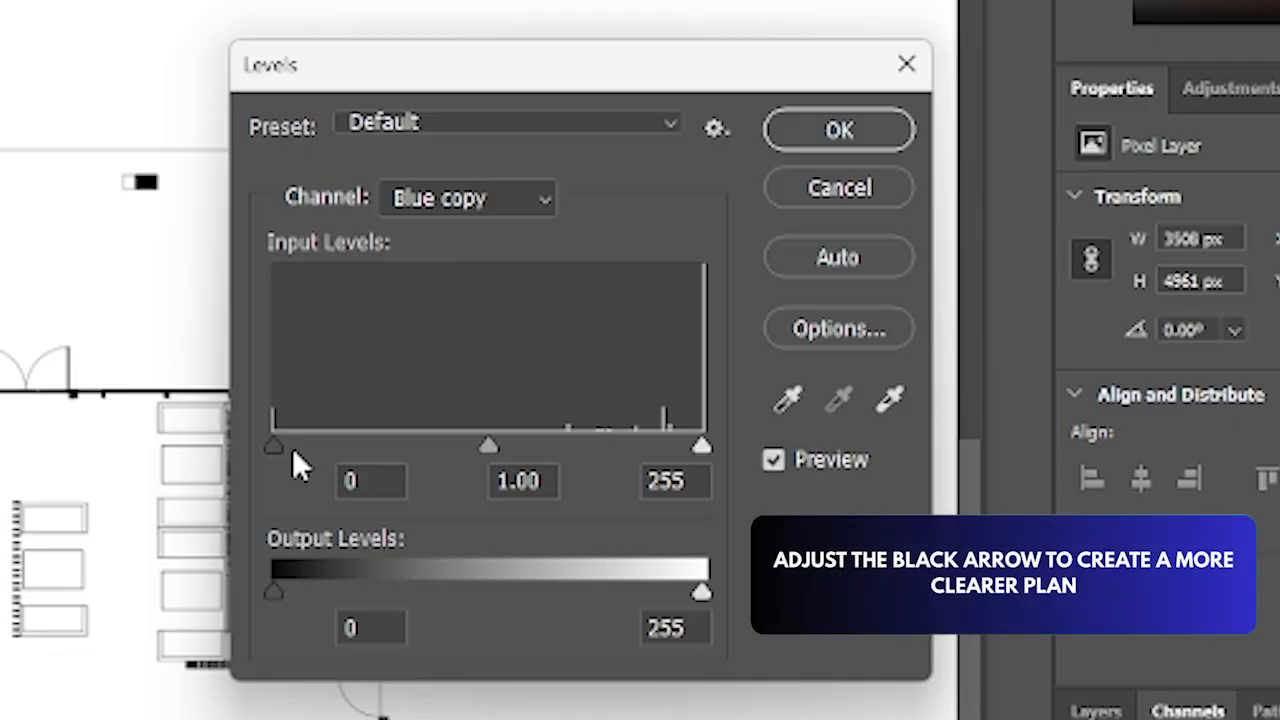
left_click_drag(777, 299, 790, 299)
left_click_drag(339, 447, 667, 449)
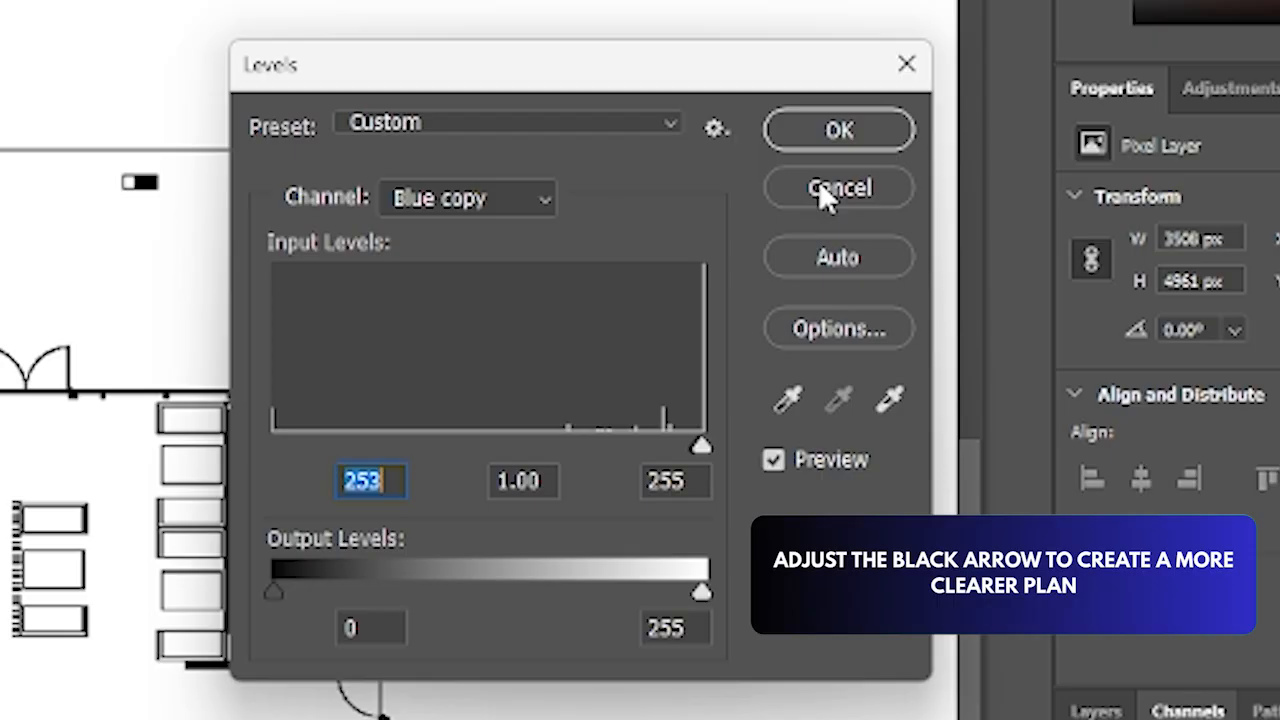
left_click(838, 133)
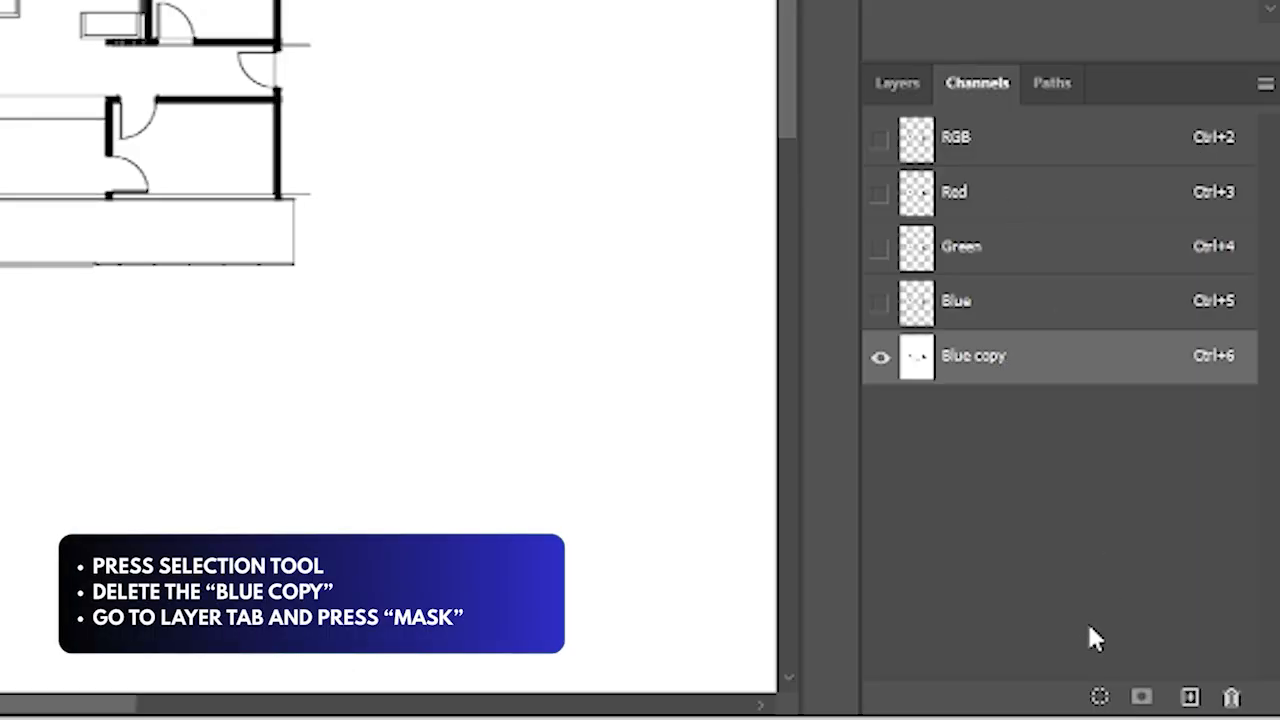
Step: Load the Blue copy channel as a selection and delete that channel
left_click(1100, 697)
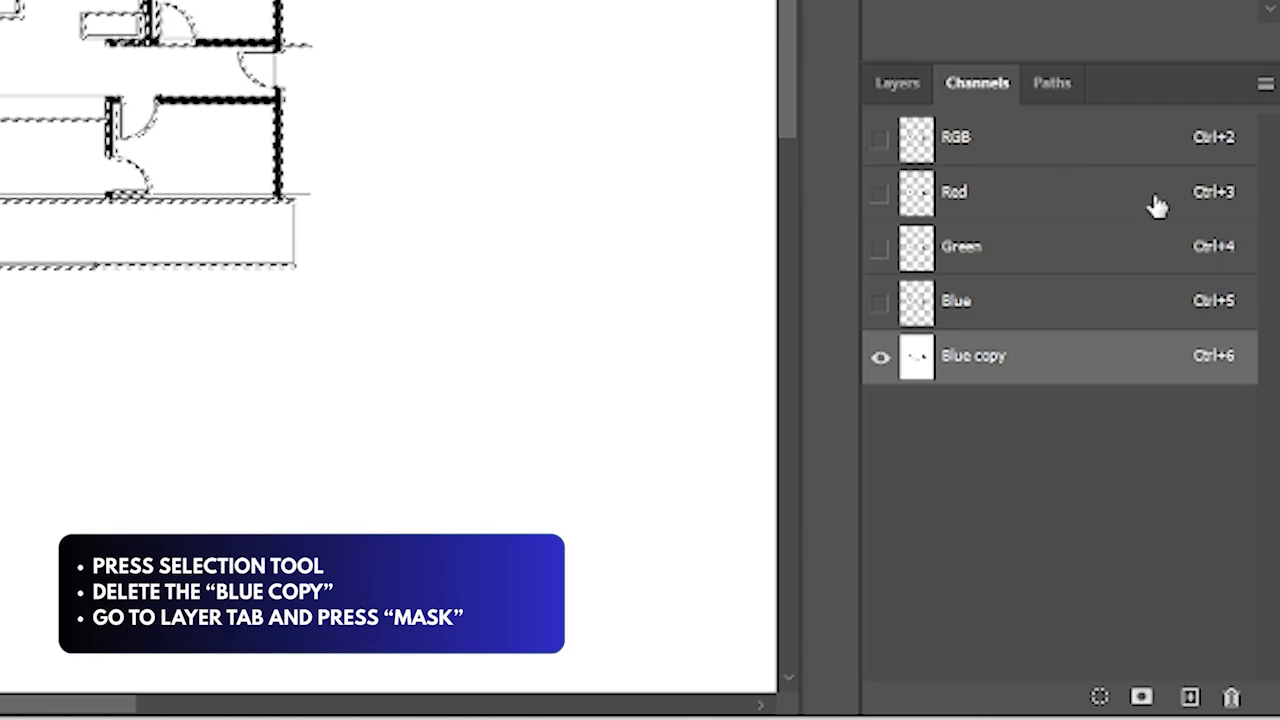
left_click_drag(1234, 364, 1231, 697)
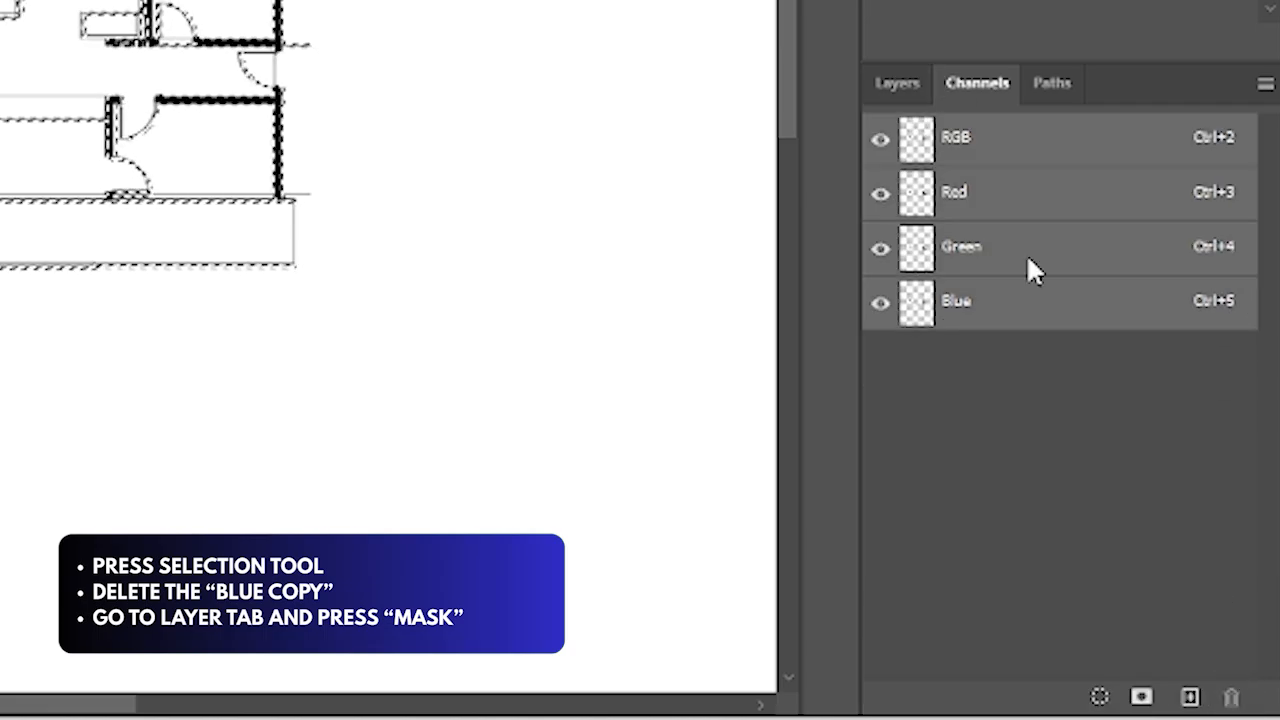
Step: Add a layer mask to Layer 1 from the selection and invert the mask
left_click(900, 83)
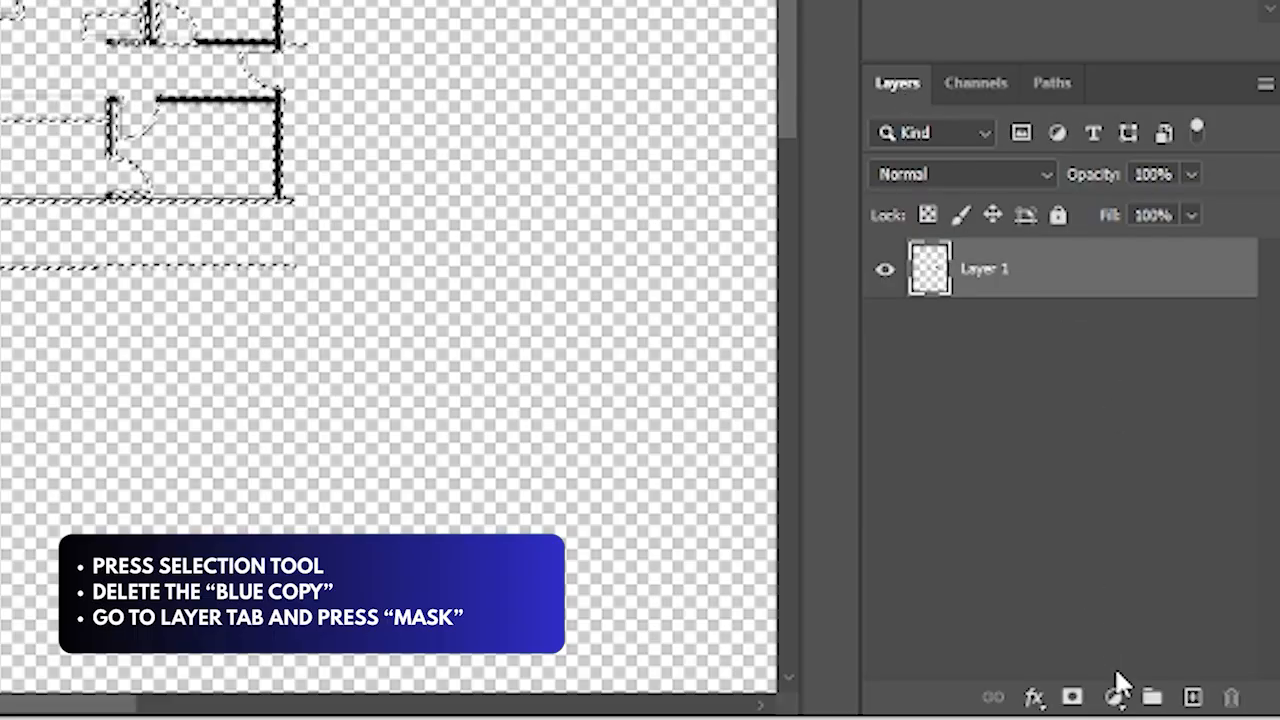
left_click(1073, 697)
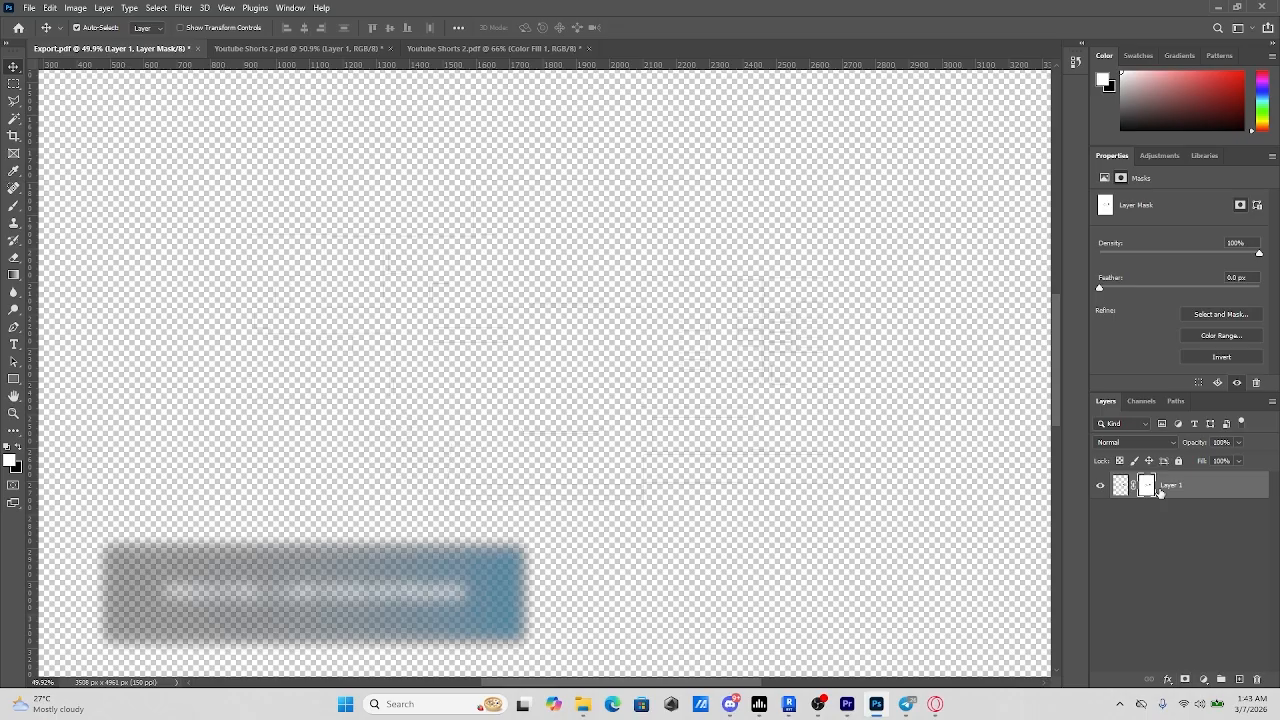
key("ctrl+i")
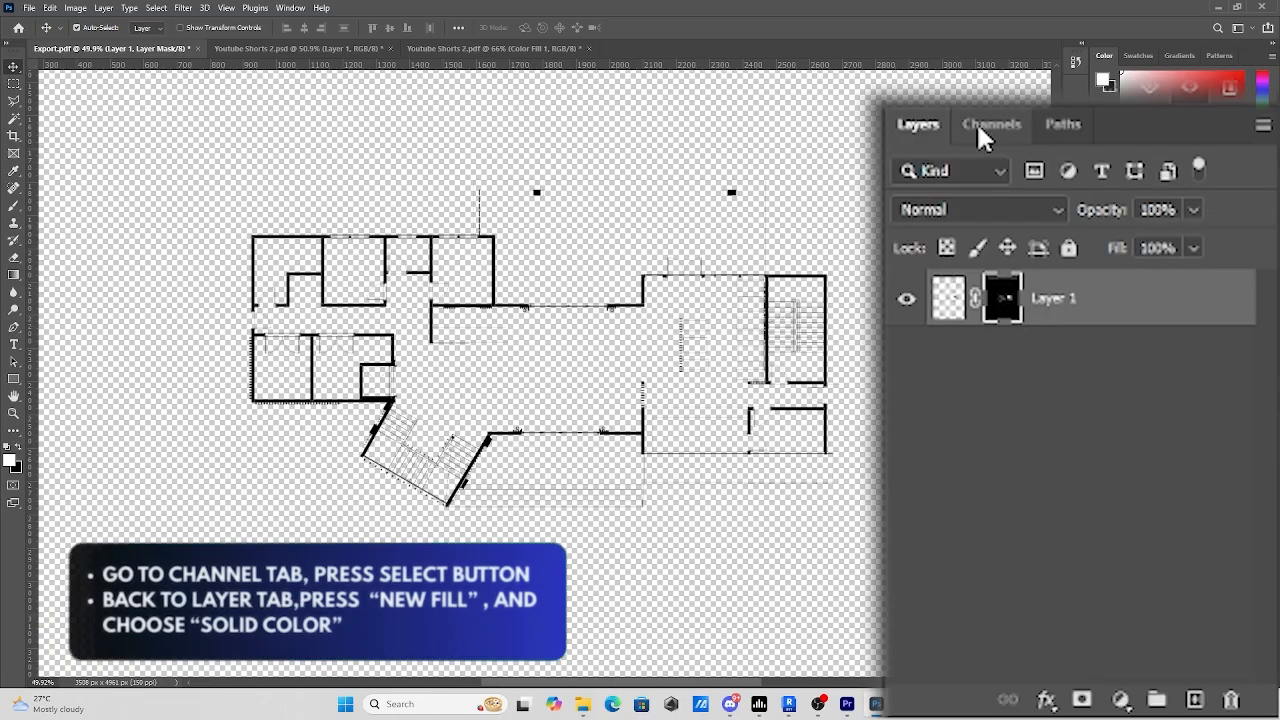
Step: Load the Layer 1 mask channel as a selection and return to the layer list
left_click(1141, 401)
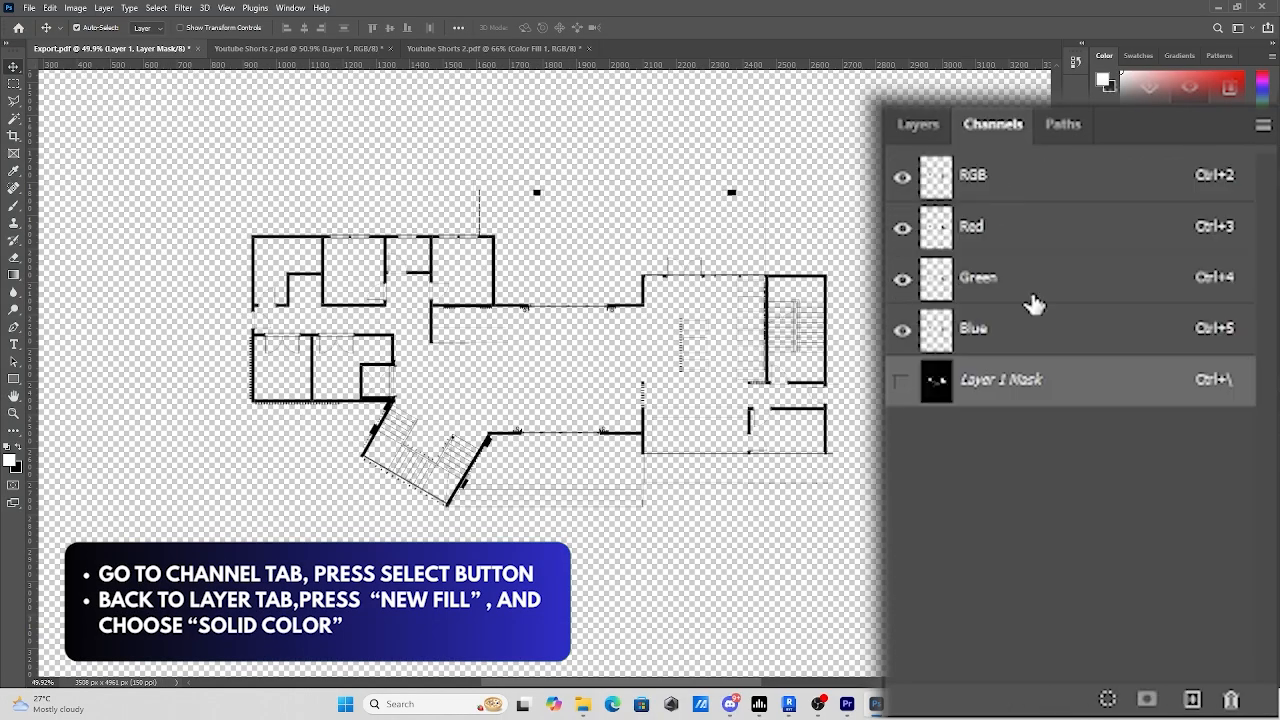
left_click(1108, 700)
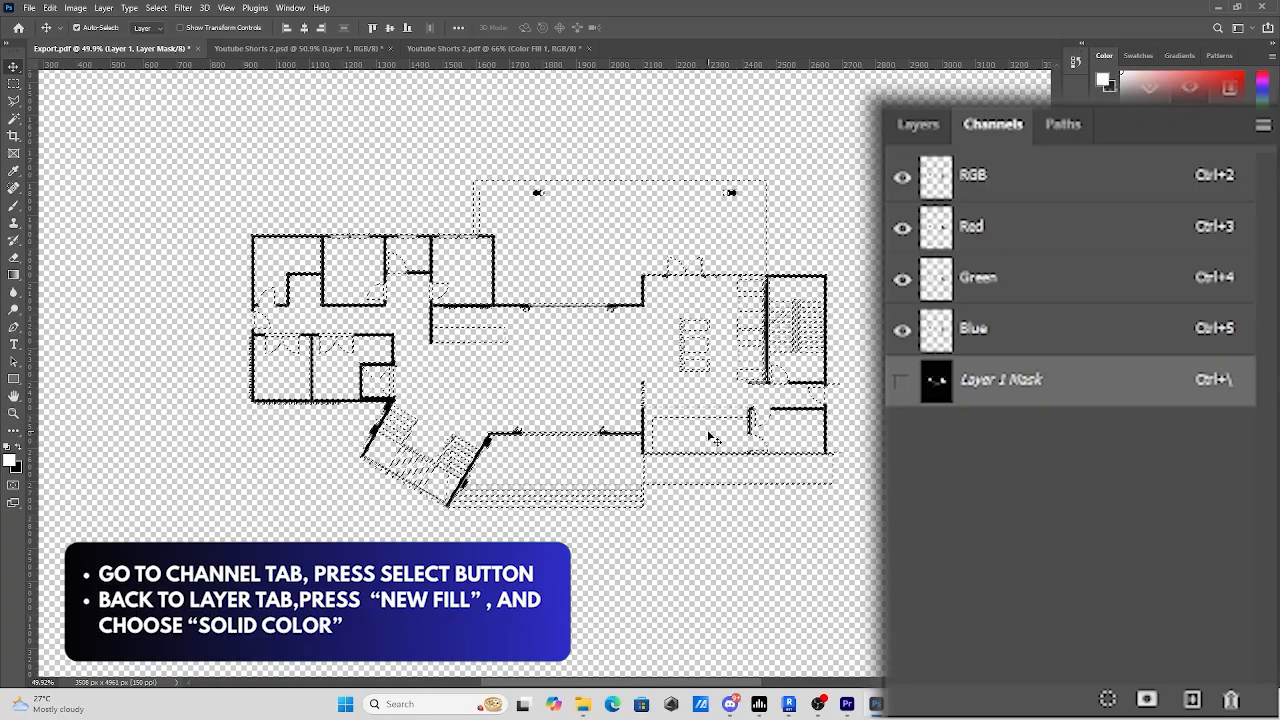
left_click(916, 125)
Step: Create a Solid Color fill layer from the linework selection in an orange-brown tone
left_click(1121, 700)
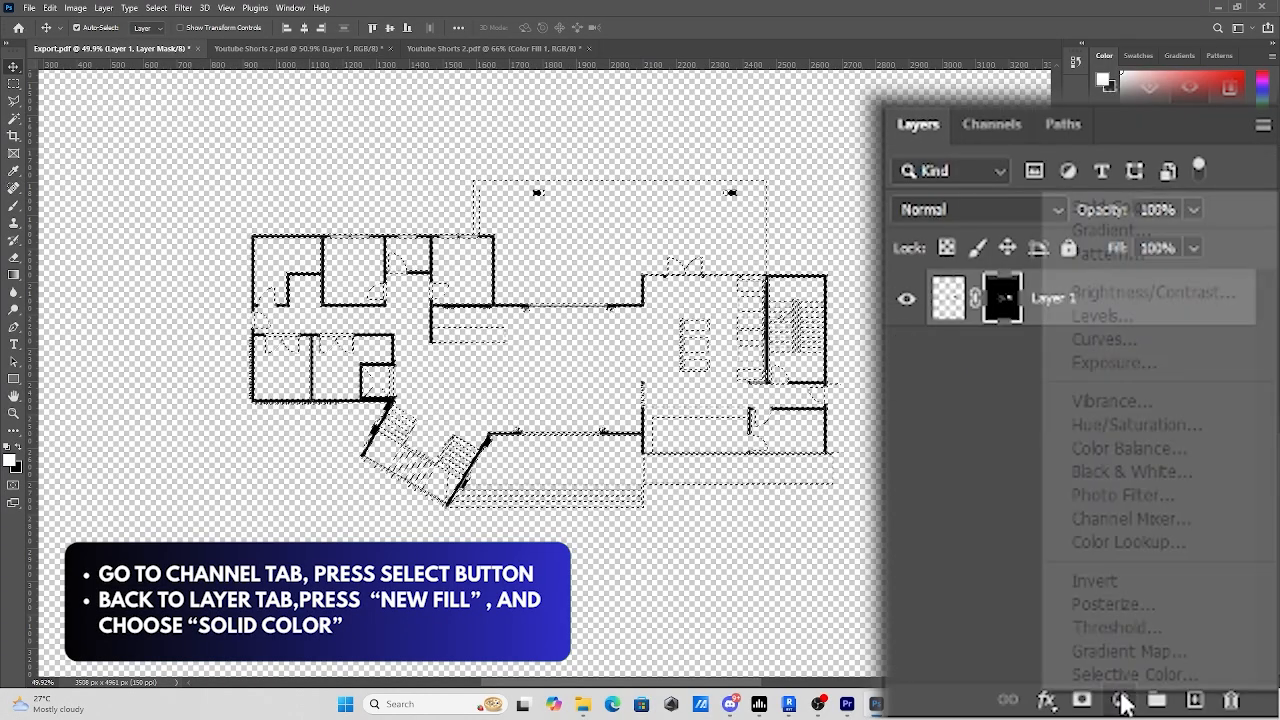
left_click(1186, 210)
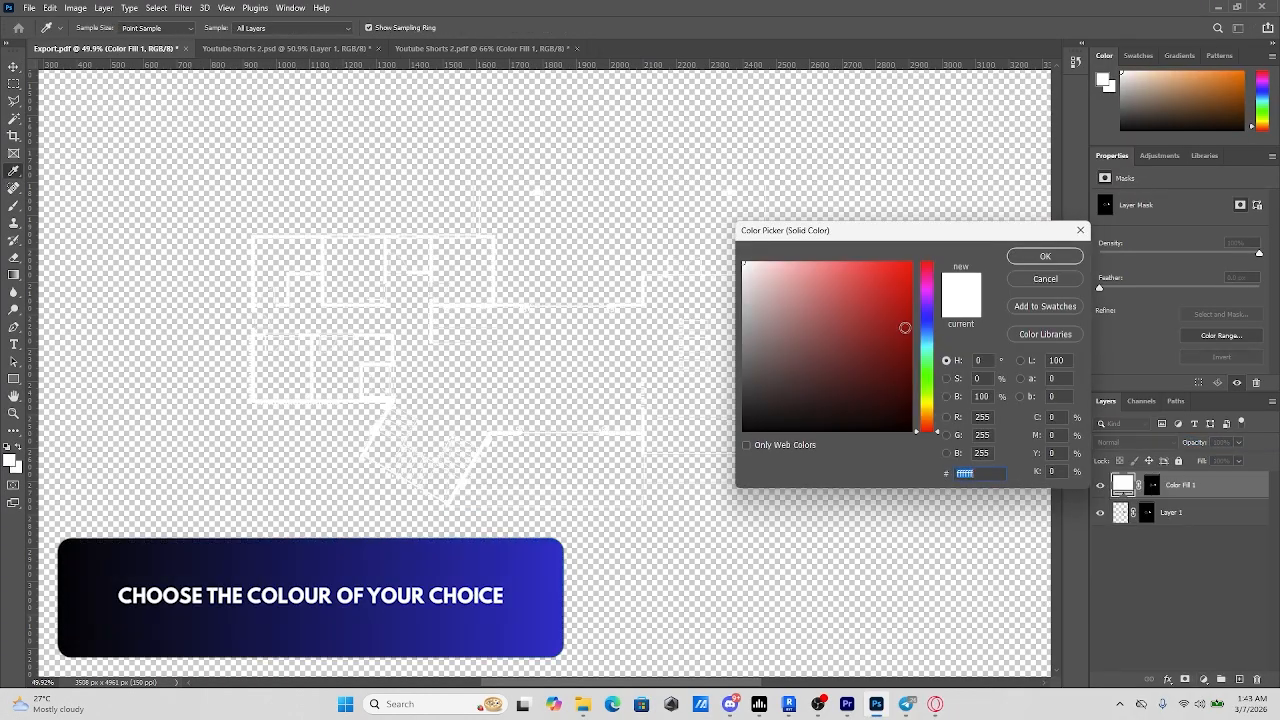
left_click_drag(790, 327, 818, 283)
left_click_drag(929, 430, 929, 419)
left_click_drag(822, 292, 826, 320)
left_click(1045, 256)
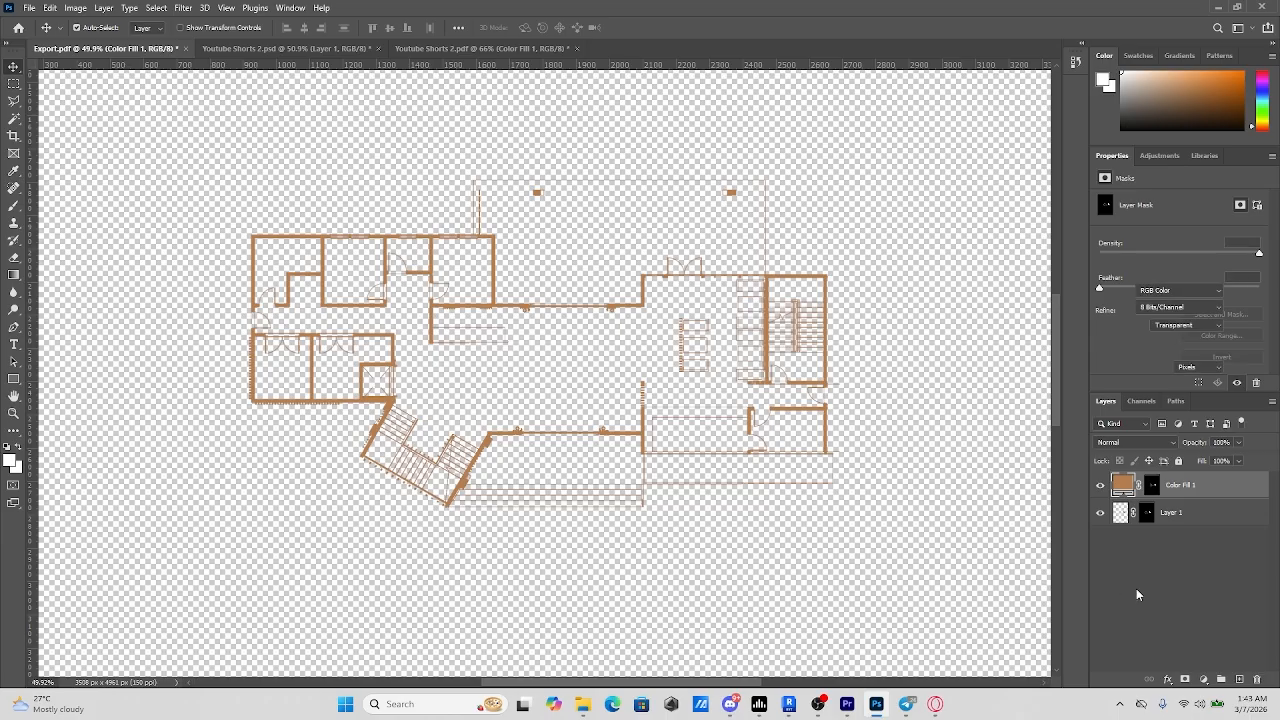
Step: Add a Solid Color layer in light beige #e3d6cc and place it beneath the floor plan layers as the background
left_click(1167, 586)
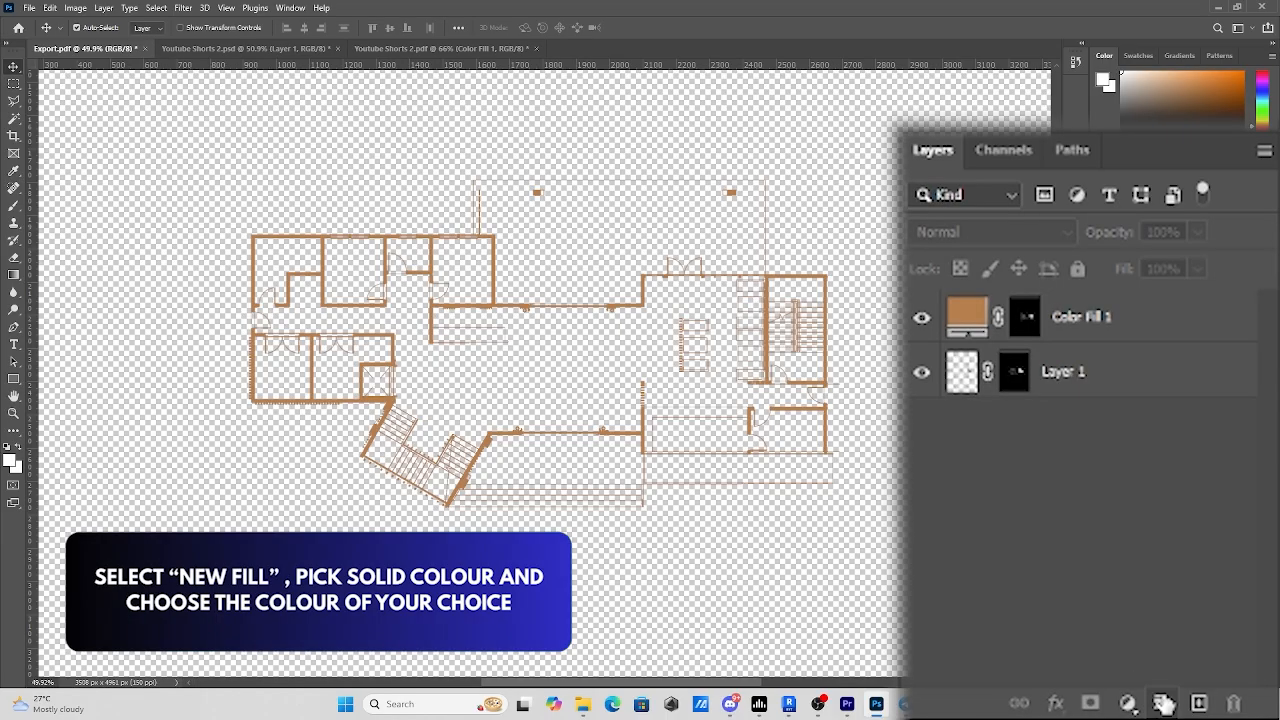
left_click(1134, 702)
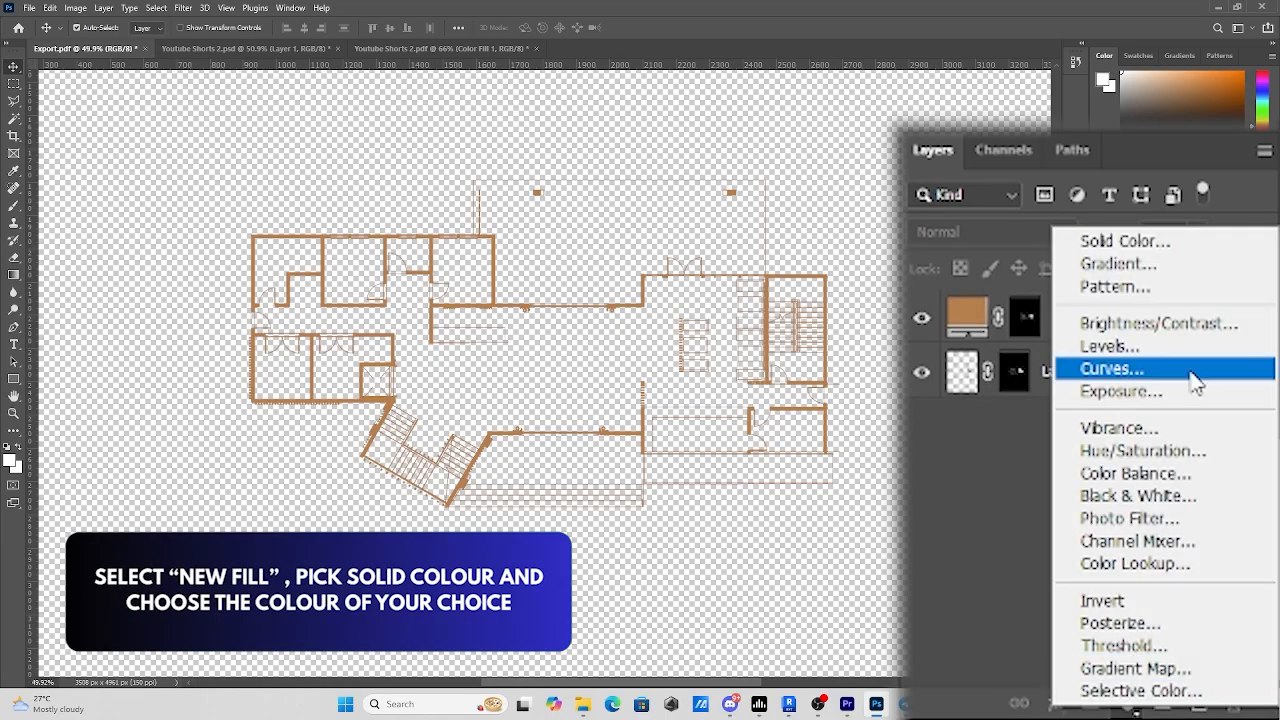
left_click(1169, 248)
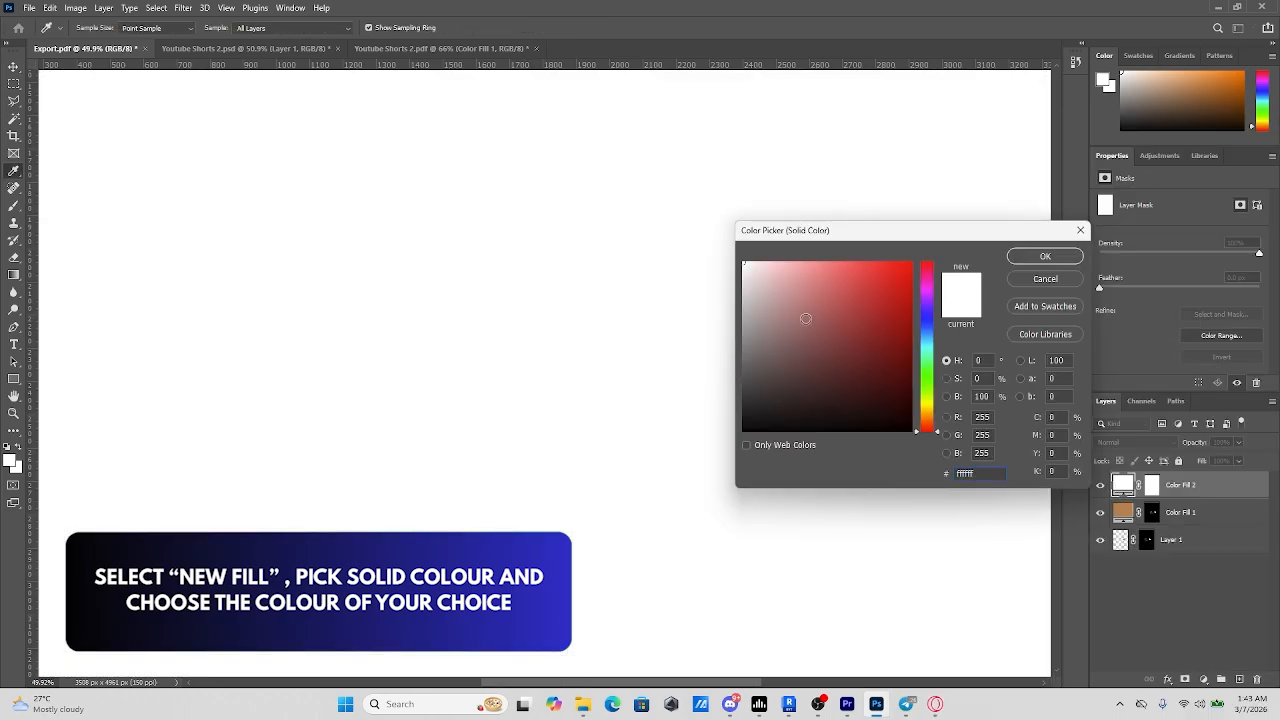
left_click(786, 331)
left_click_drag(928, 416, 928, 420)
mouse_move(820, 300)
left_mouse_down()
mouse_move(820, 268)
mouse_move(812, 288)
left_mouse_up()
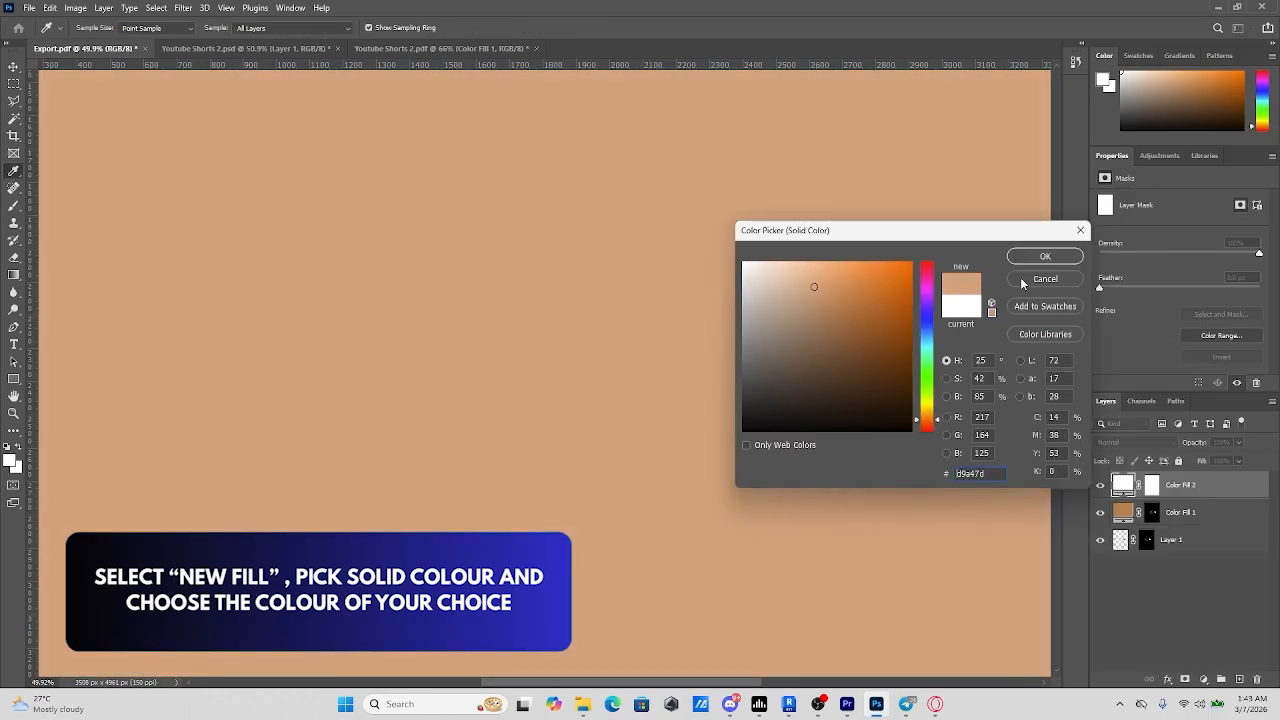
mouse_move(746, 263)
left_mouse_down()
mouse_move(861, 254)
mouse_move(759, 280)
left_mouse_up()
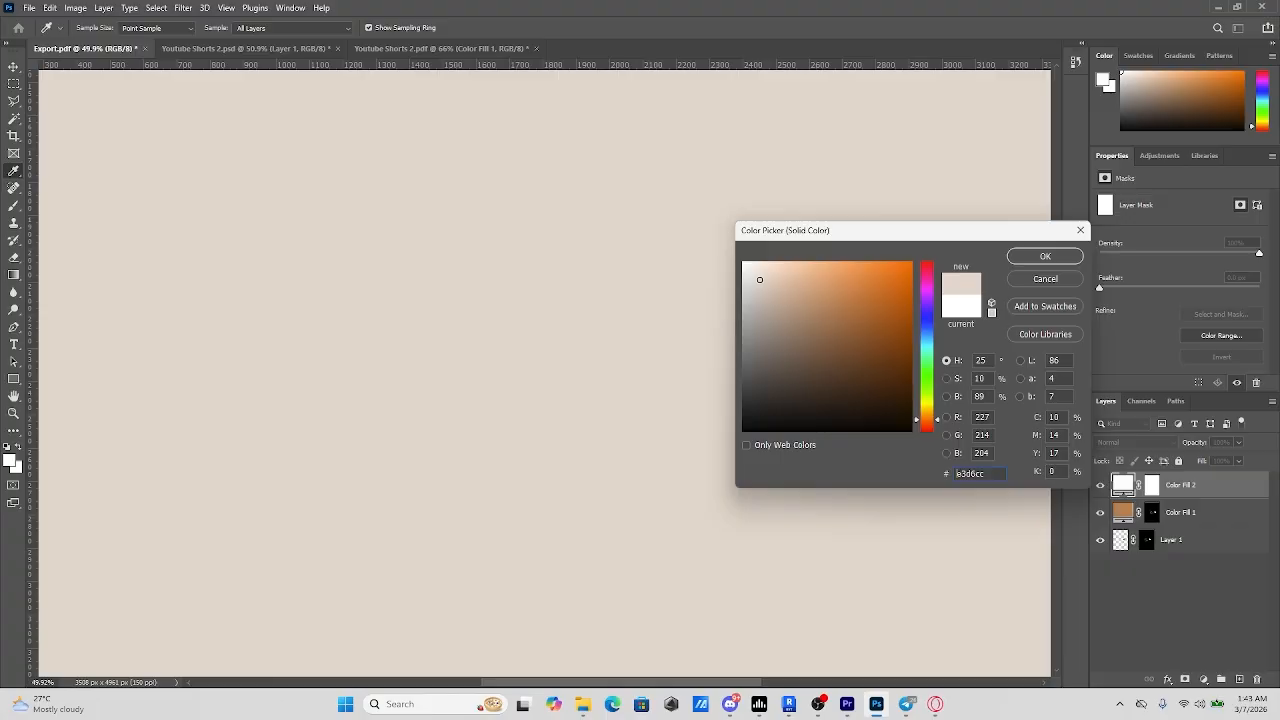
left_click(1047, 261)
left_click_drag(1198, 486, 1190, 550)
Step: Rasterize the beige background layer and brush faint white texture over it at 13% opacity, undoing the first stroke
scroll(670, 275, "down", 8)
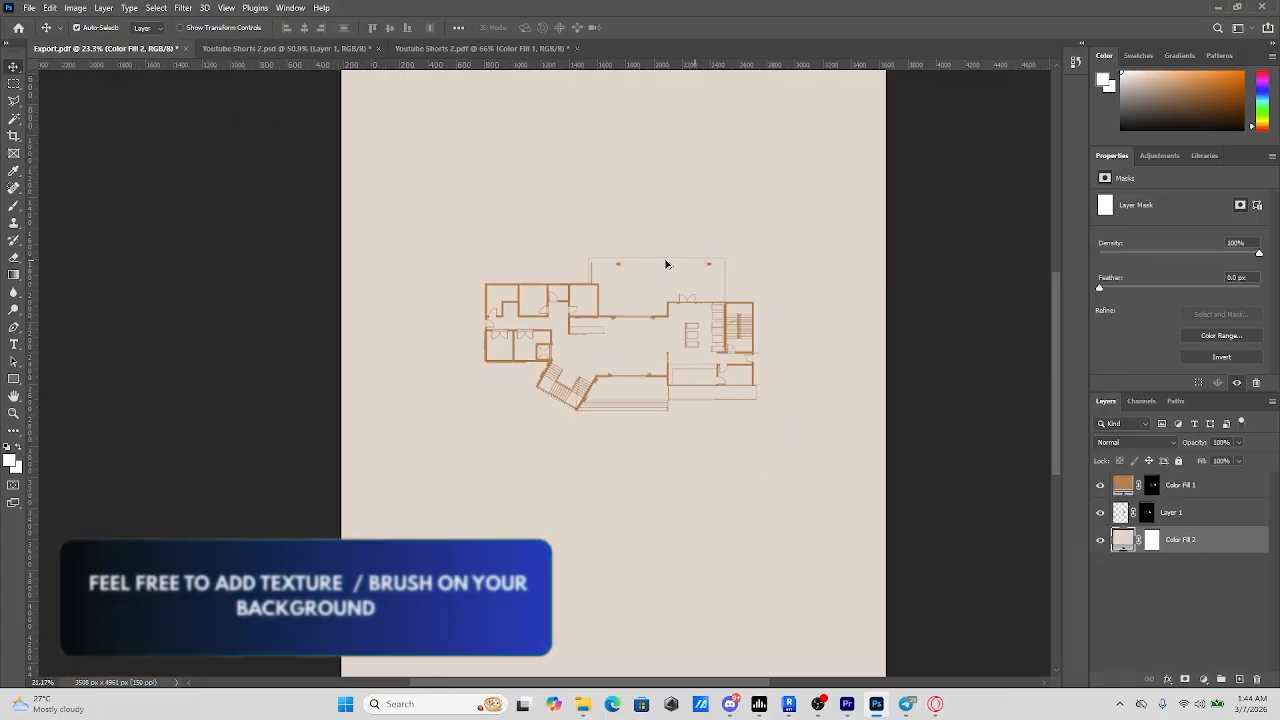
scroll(677, 527, "down", 1)
left_click(14, 206)
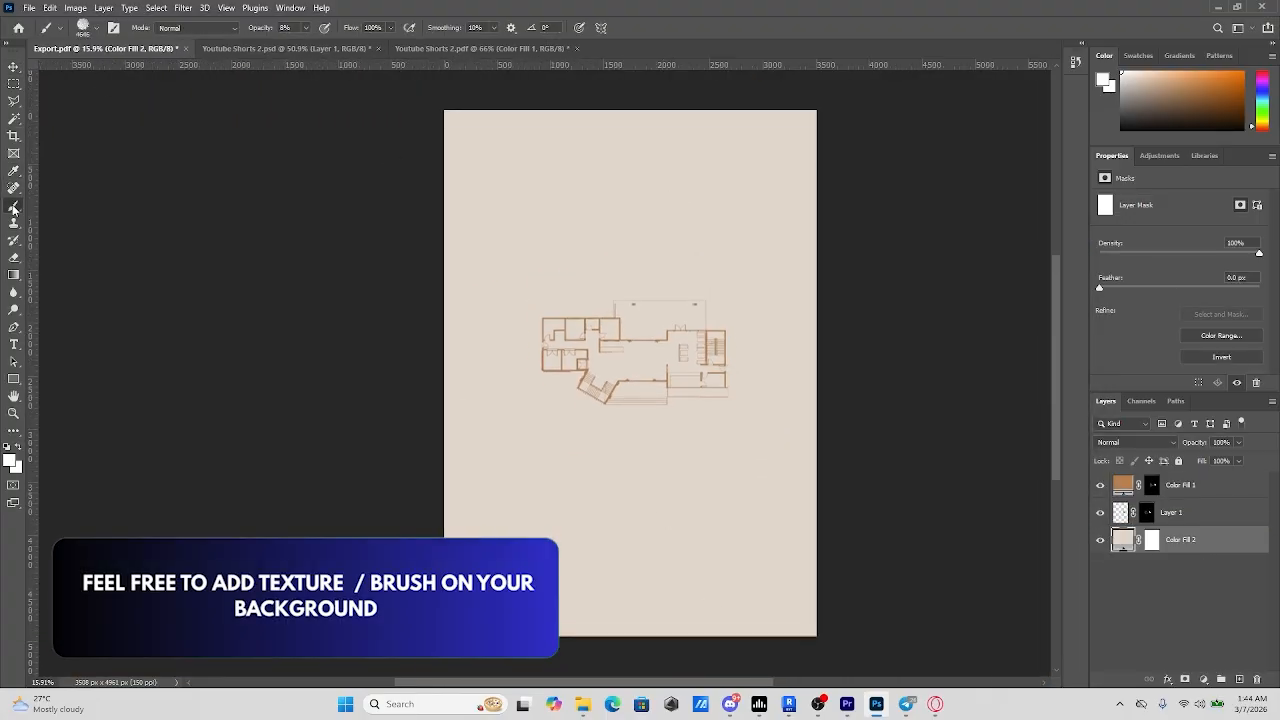
left_click(407, 234)
left_click(599, 269)
left_click_drag(522, 433, 960, 660)
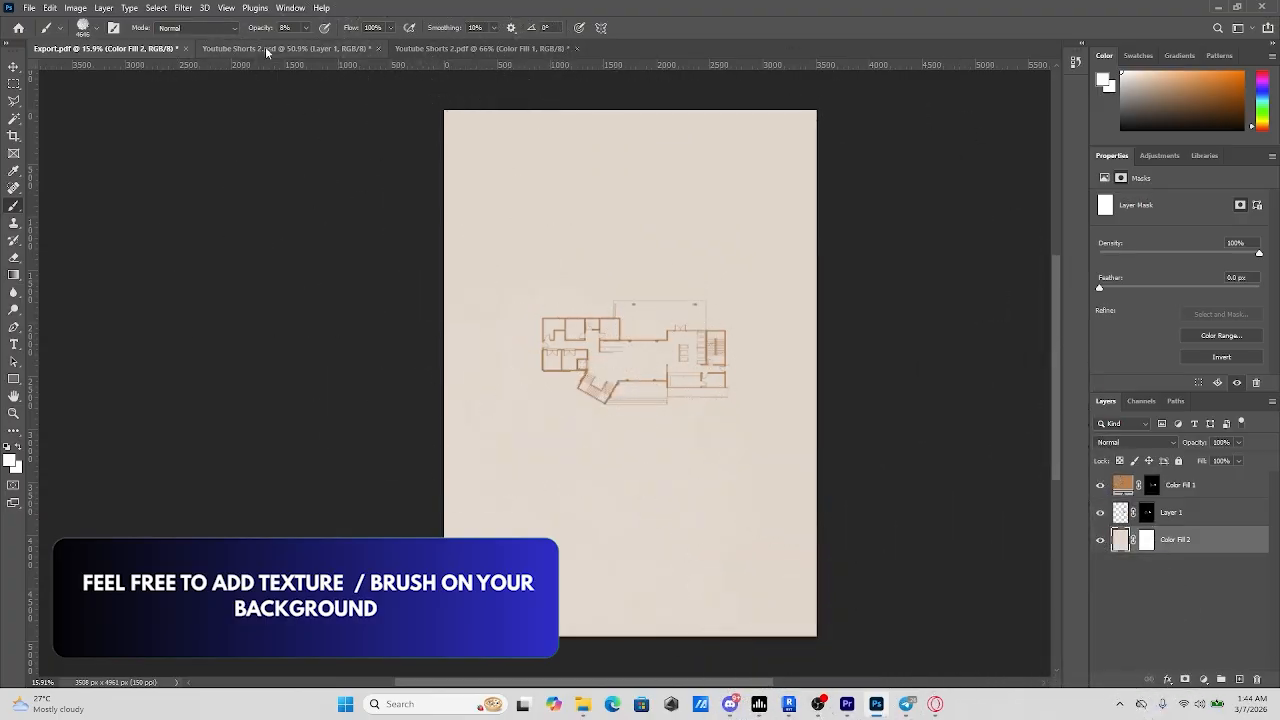
left_click_drag(262, 28, 273, 28)
key("ctrl+z")
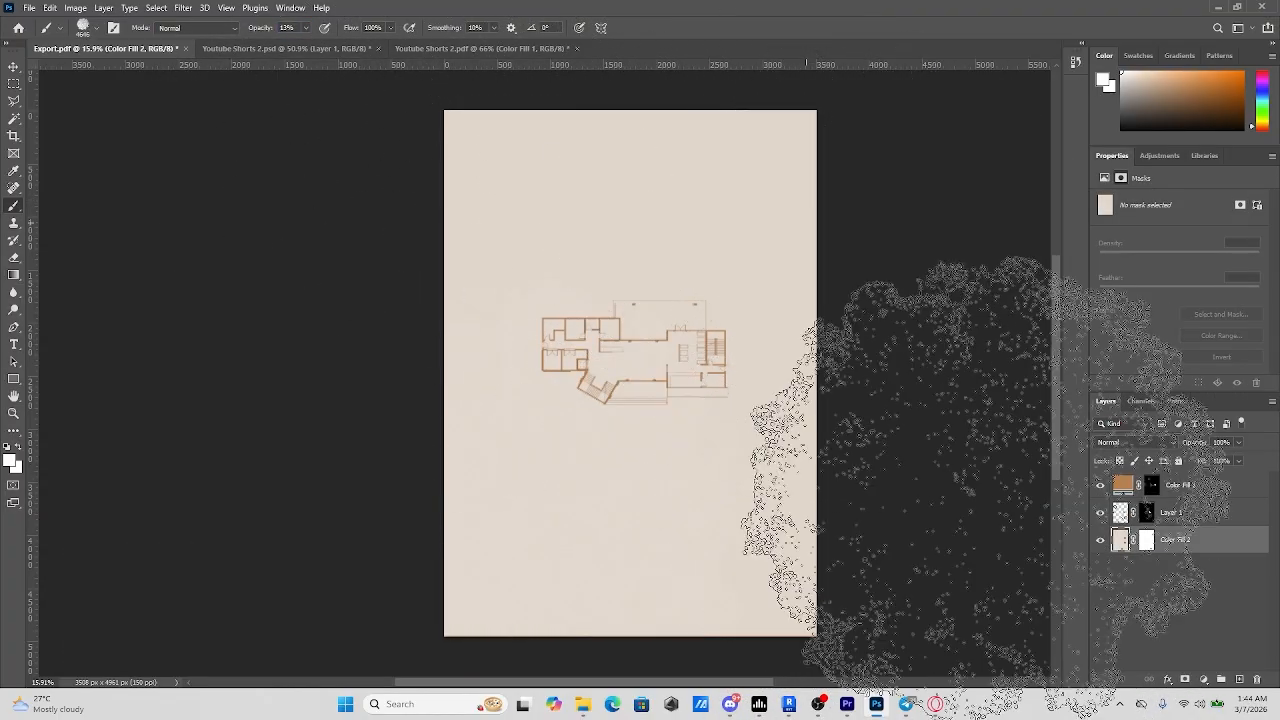
key("v")
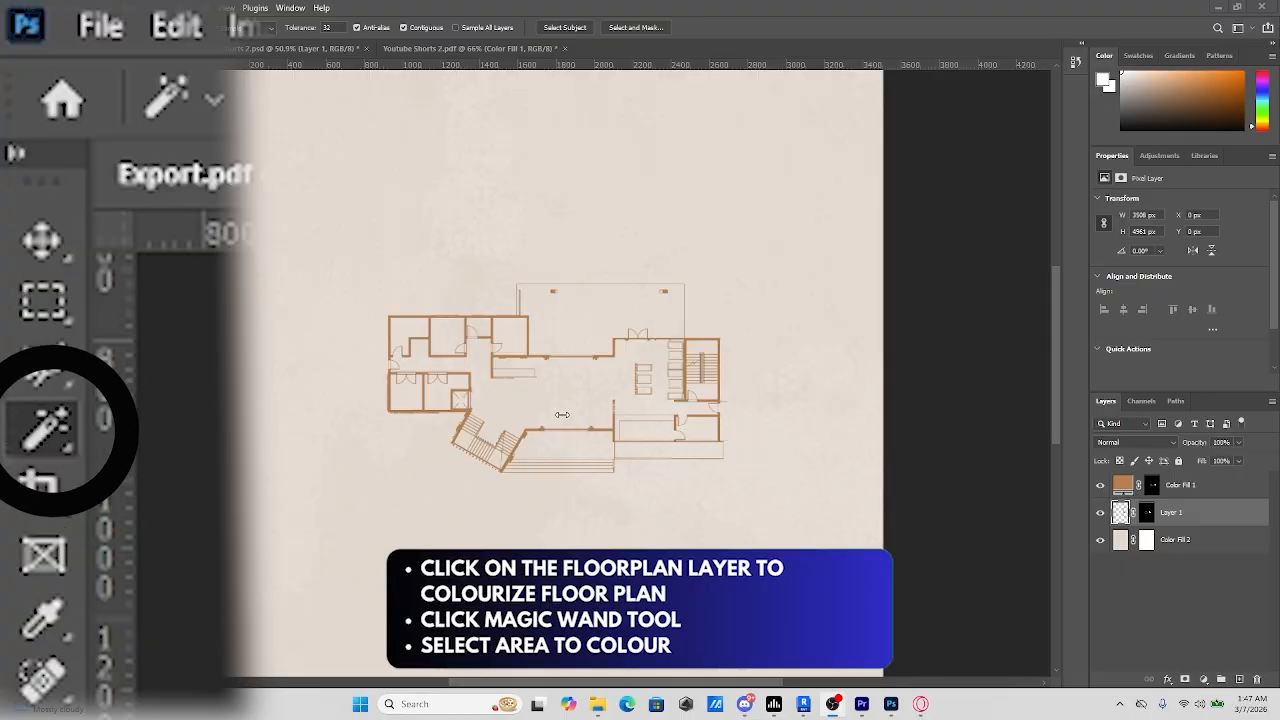
Step: On Layer 1, select the main hall and the adjoining eastern rooms and stair landing with the Magic Wand
scroll(562, 414, "up", 2)
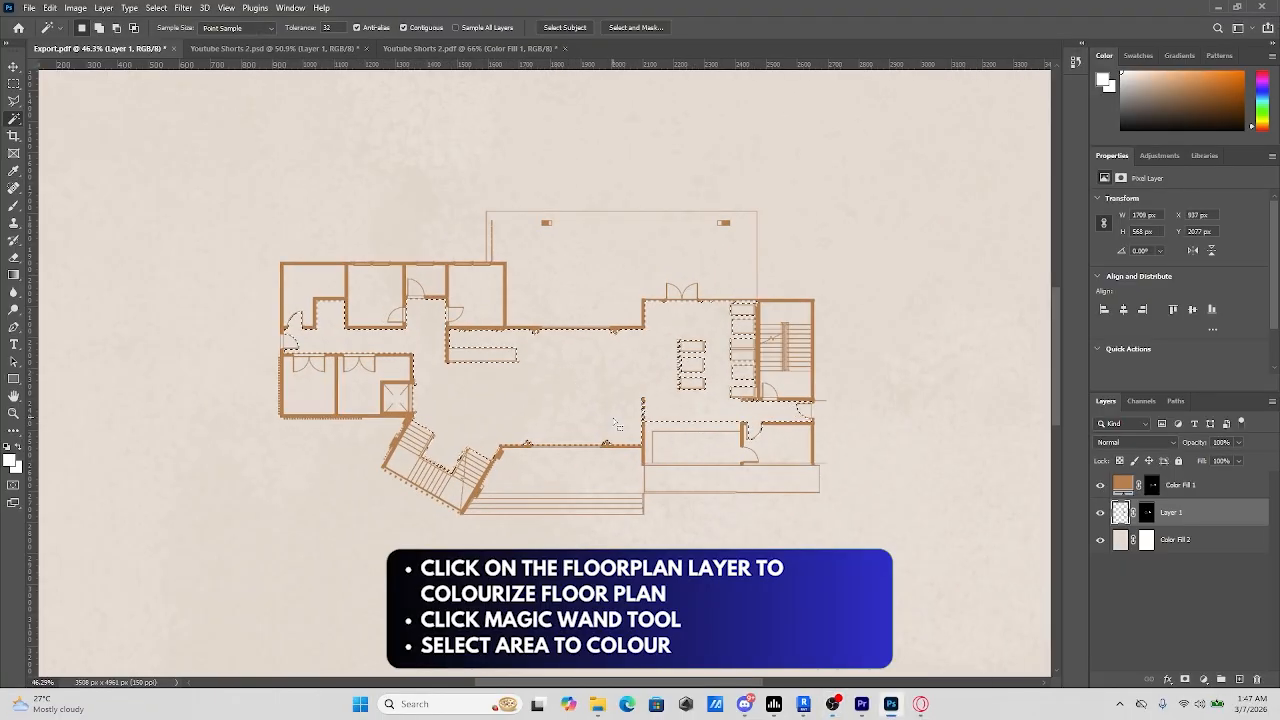
scroll(720, 444, "up", 3)
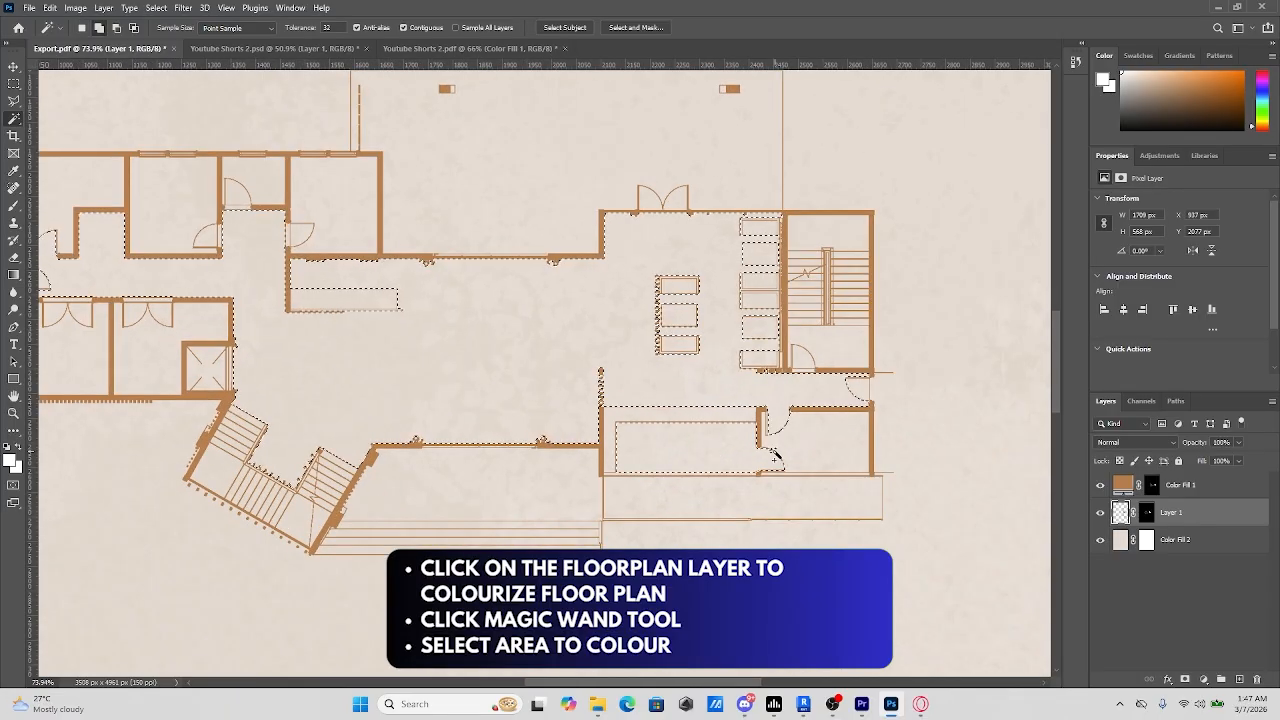
scroll(843, 443, "up", 5)
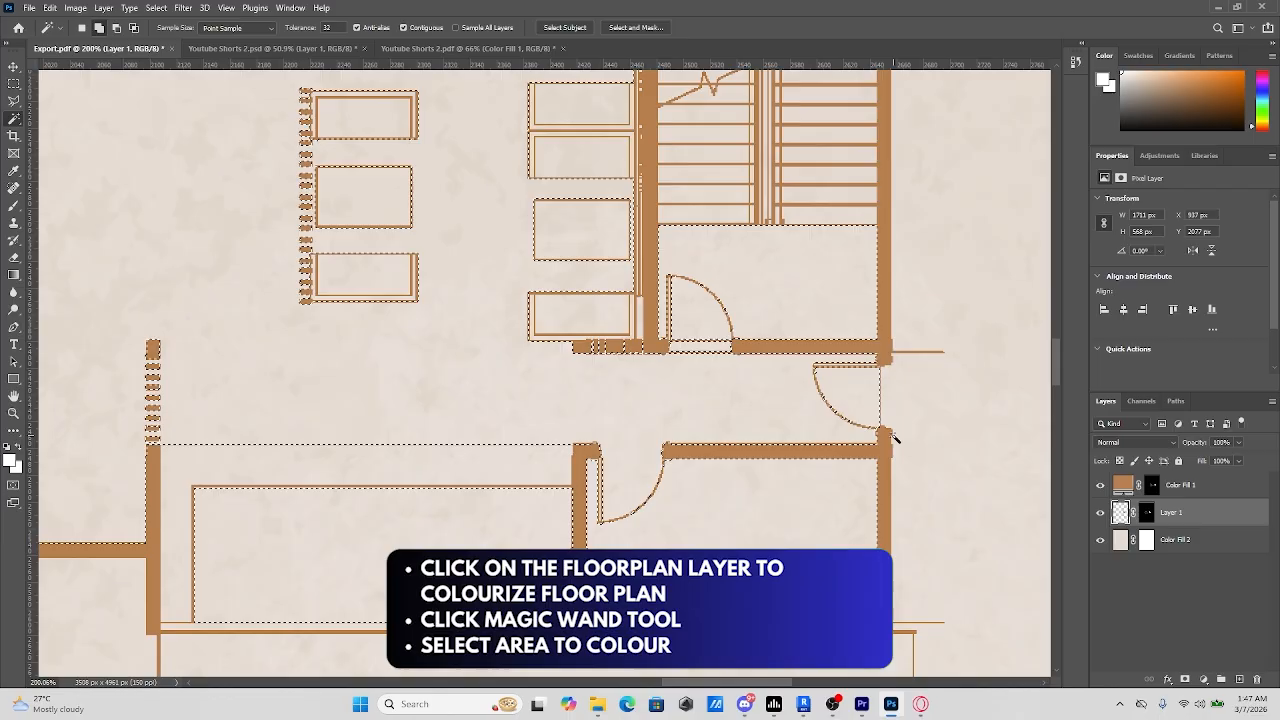
scroll(895, 438, "down", 5)
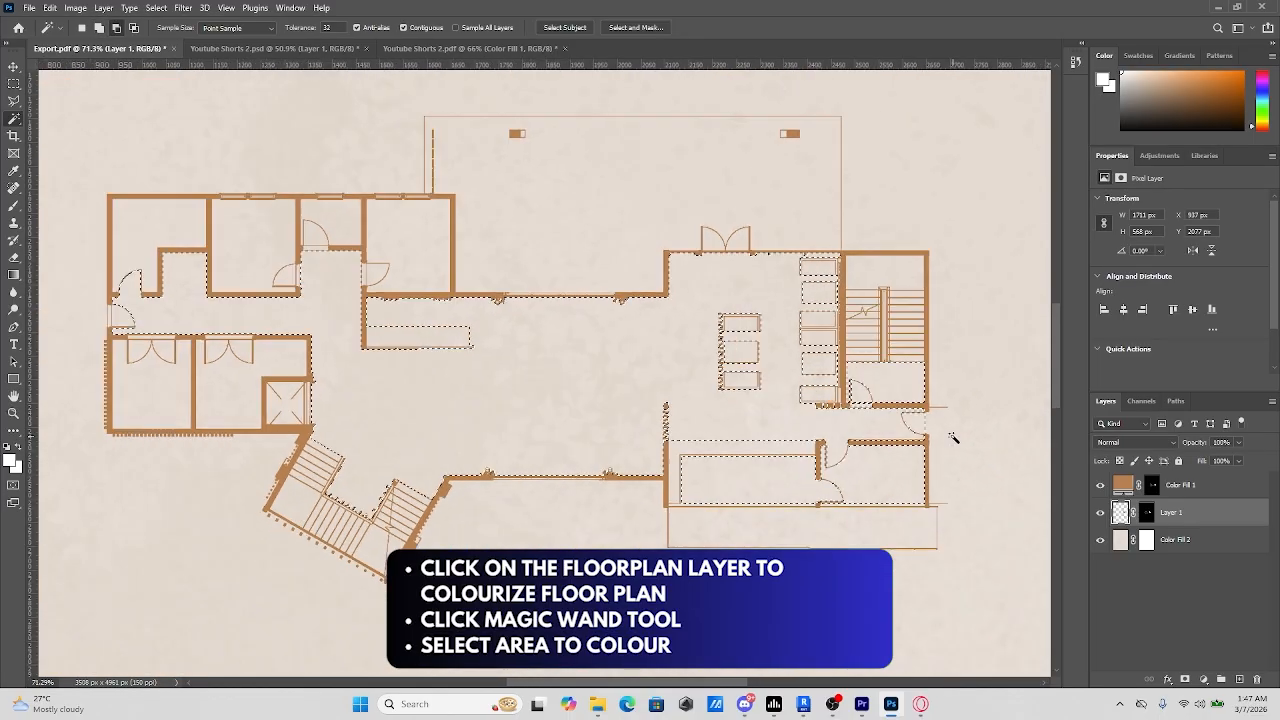
Step: Add the western wing's rooms and their door swings to the Magic Wand selection
scroll(346, 400, "up", 5)
scroll(457, 309, "up", 2)
scroll(522, 527, "up", 3)
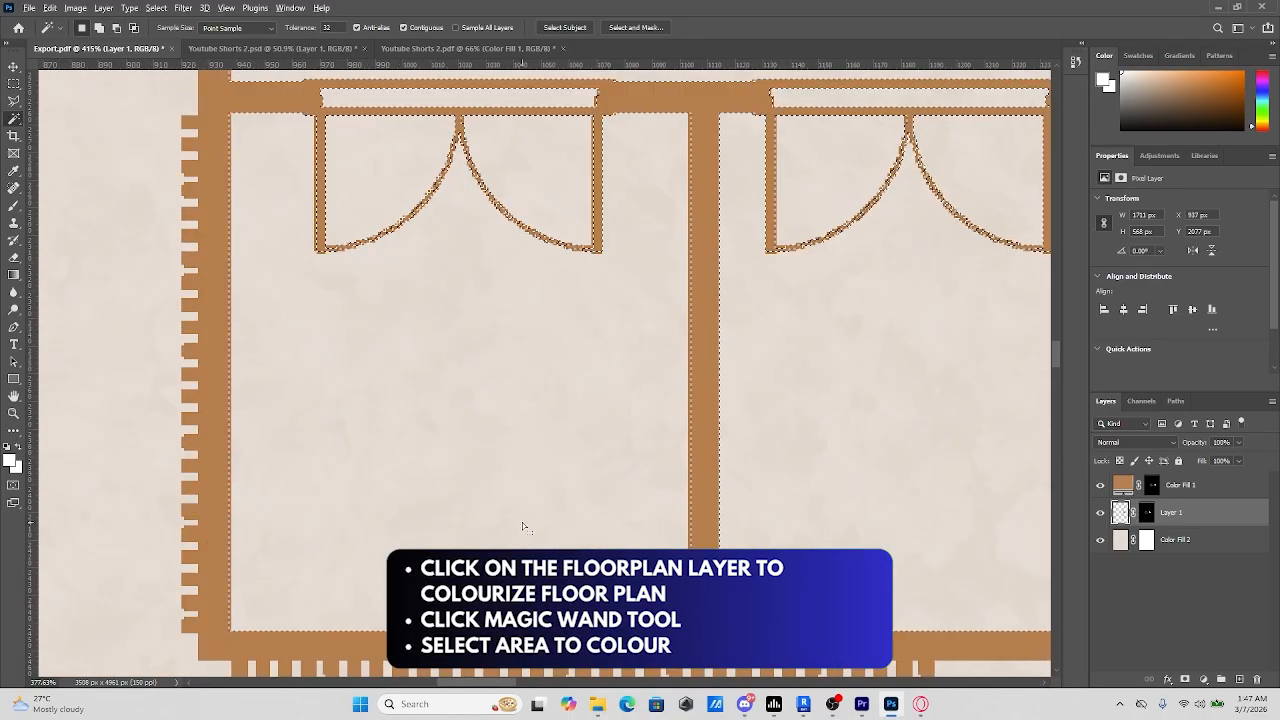
scroll(522, 527, "down", 8)
scroll(443, 440, "up", 4)
scroll(443, 440, "down", 4)
scroll(417, 269, "up", 5)
scroll(572, 342, "down", 4)
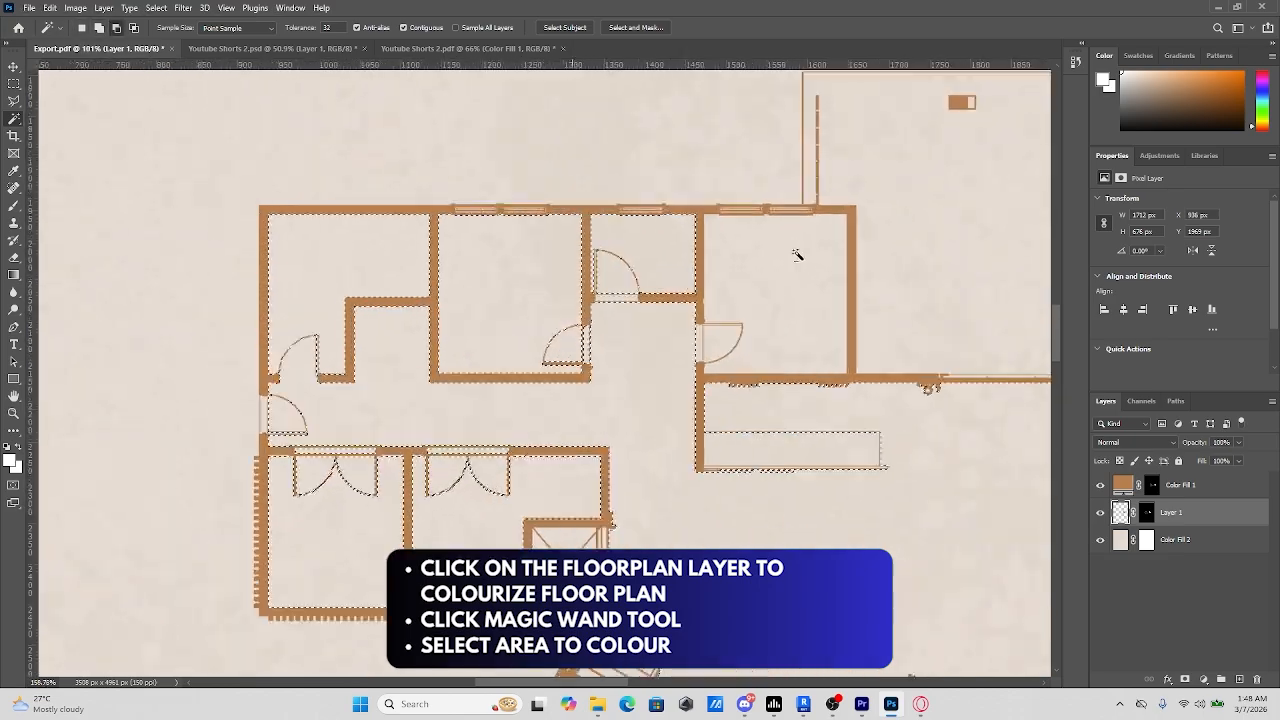
scroll(457, 243, "up", 2)
scroll(994, 380, "down", 5)
scroll(986, 420, "up", 2)
scroll(373, 441, "up", 3)
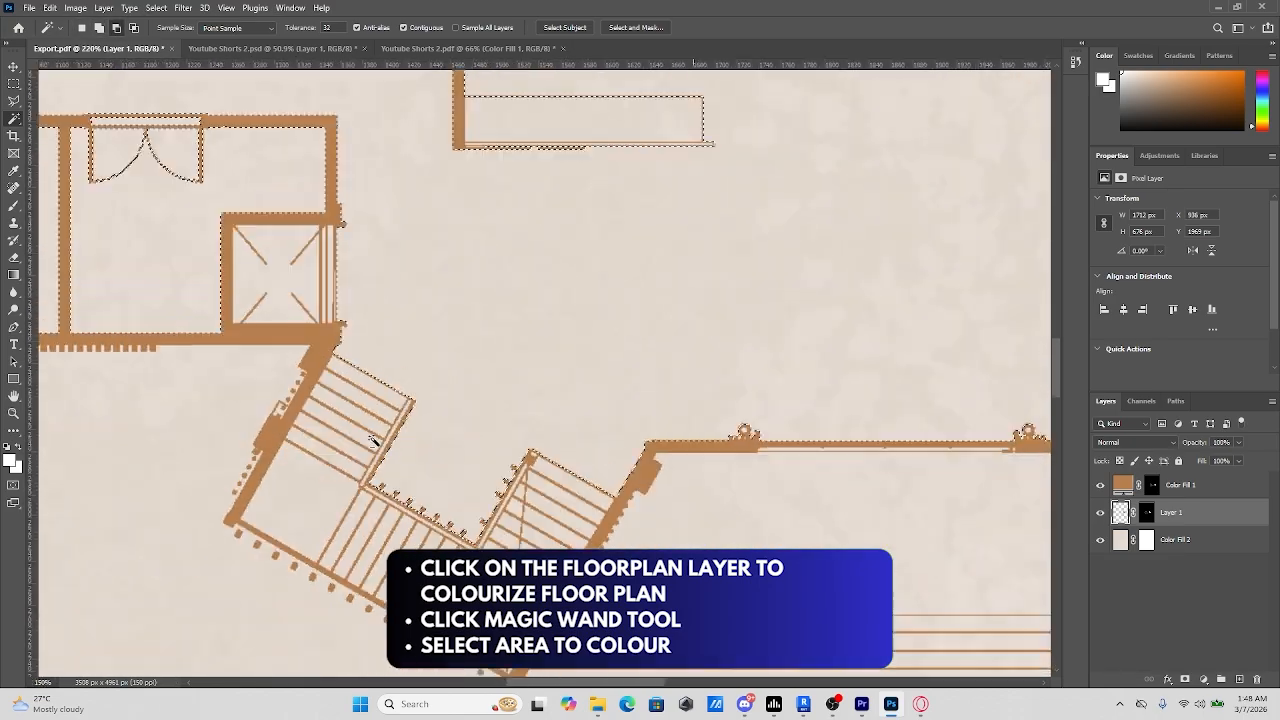
scroll(373, 441, "down", 4)
scroll(631, 600, "down", 1)
Step: Undo a mistaken vector mask on Layer 1 and fill the selected rooms with a light greyish-beige Solid Color layer
left_click(1185, 680)
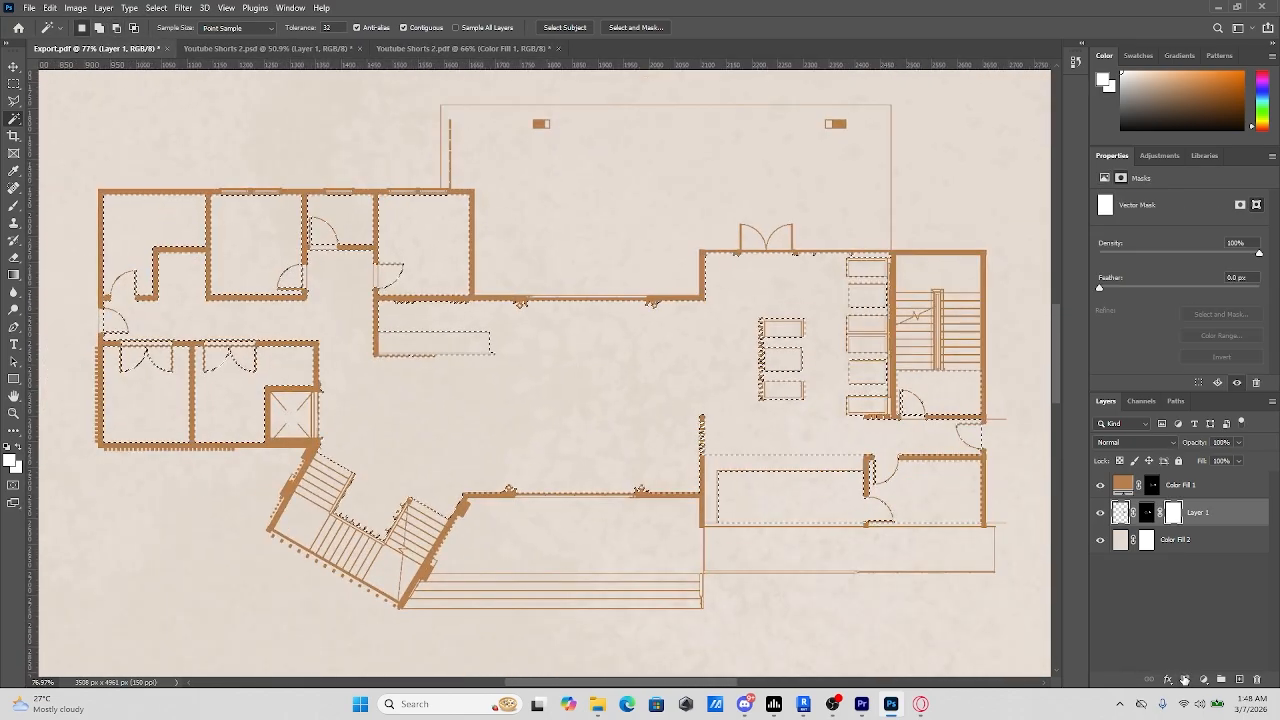
key("ctrl+z")
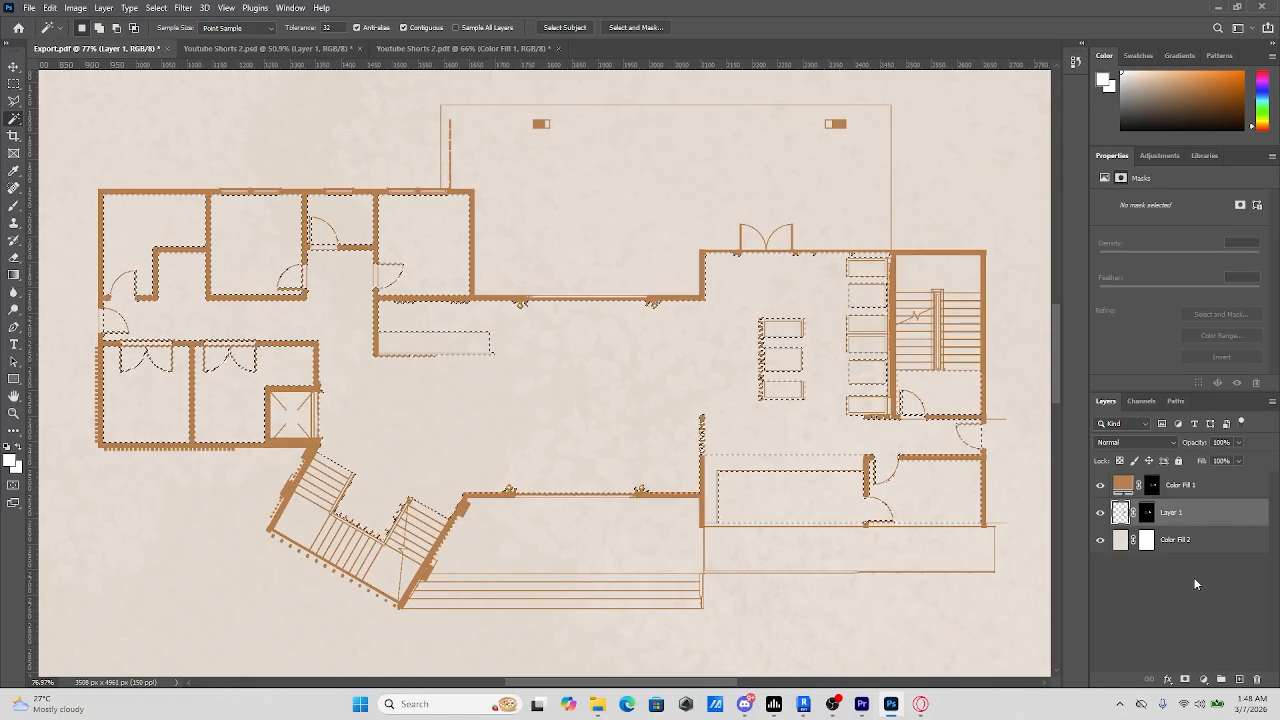
left_click(1203, 679)
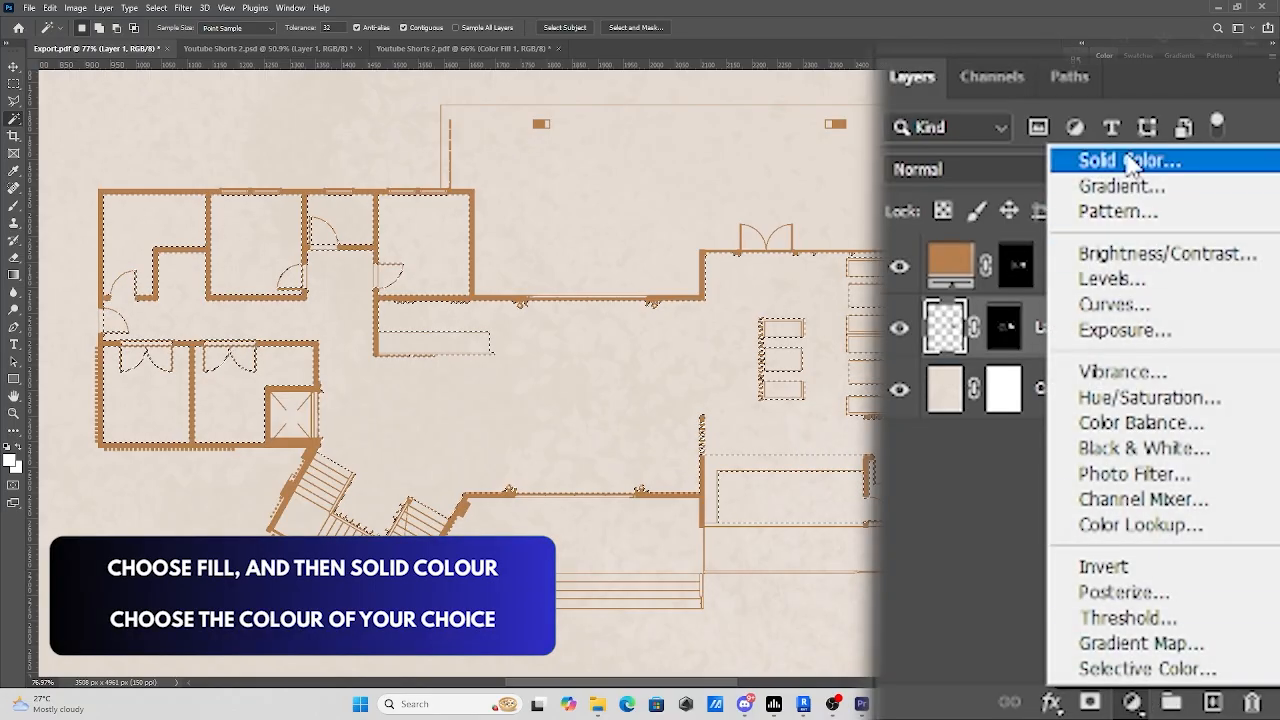
left_click(1128, 163)
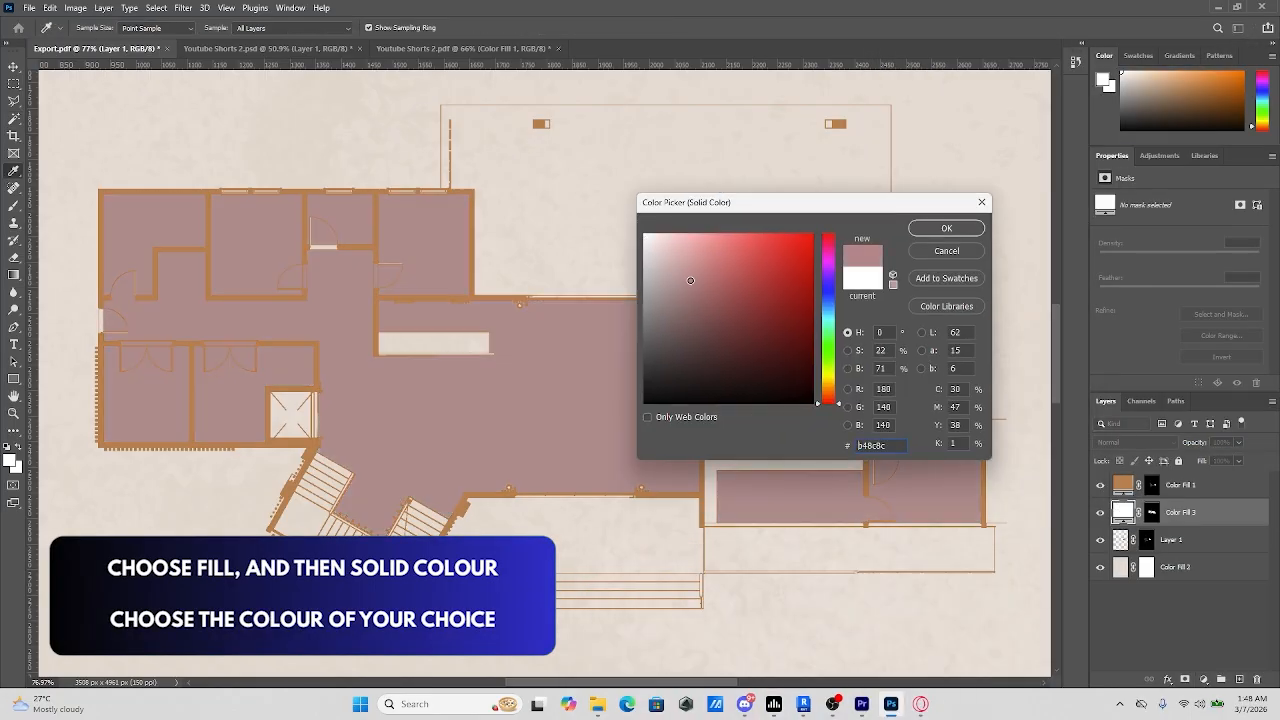
left_click_drag(818, 403, 818, 392)
mouse_move(680, 255)
left_mouse_down()
mouse_move(737, 249)
mouse_move(689, 246)
mouse_move(687, 261)
left_mouse_up()
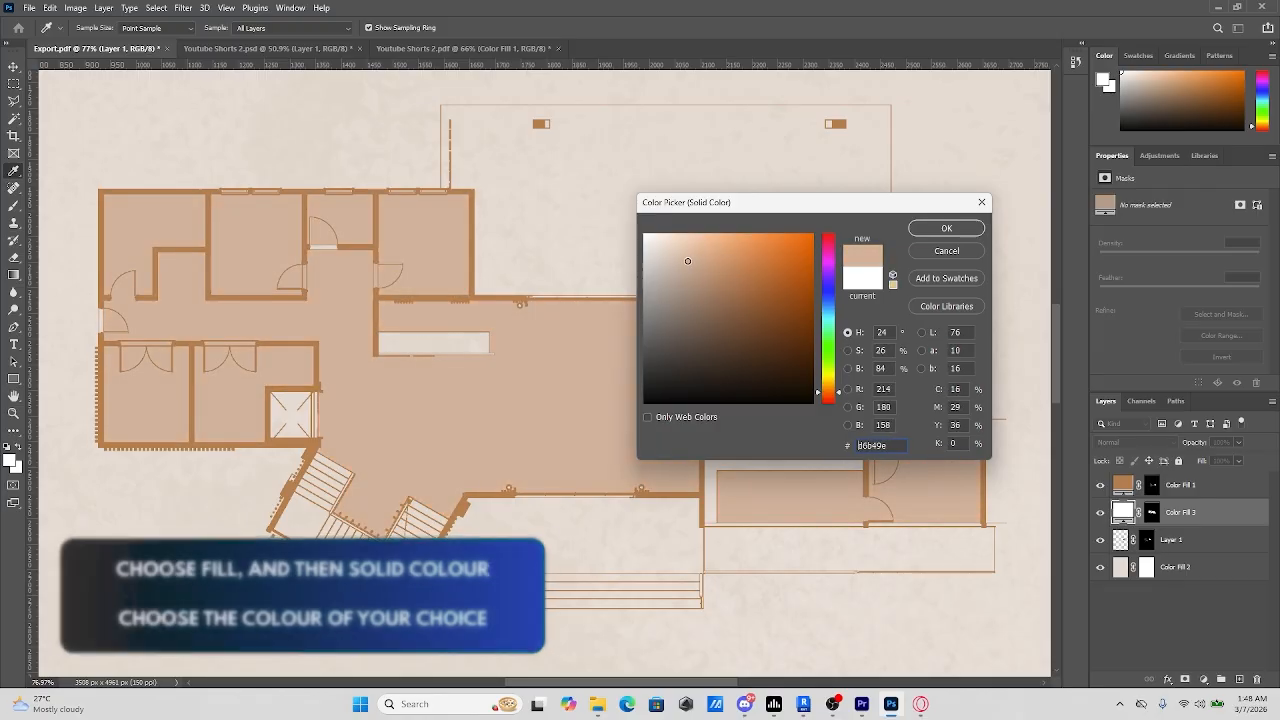
left_click(946, 228)
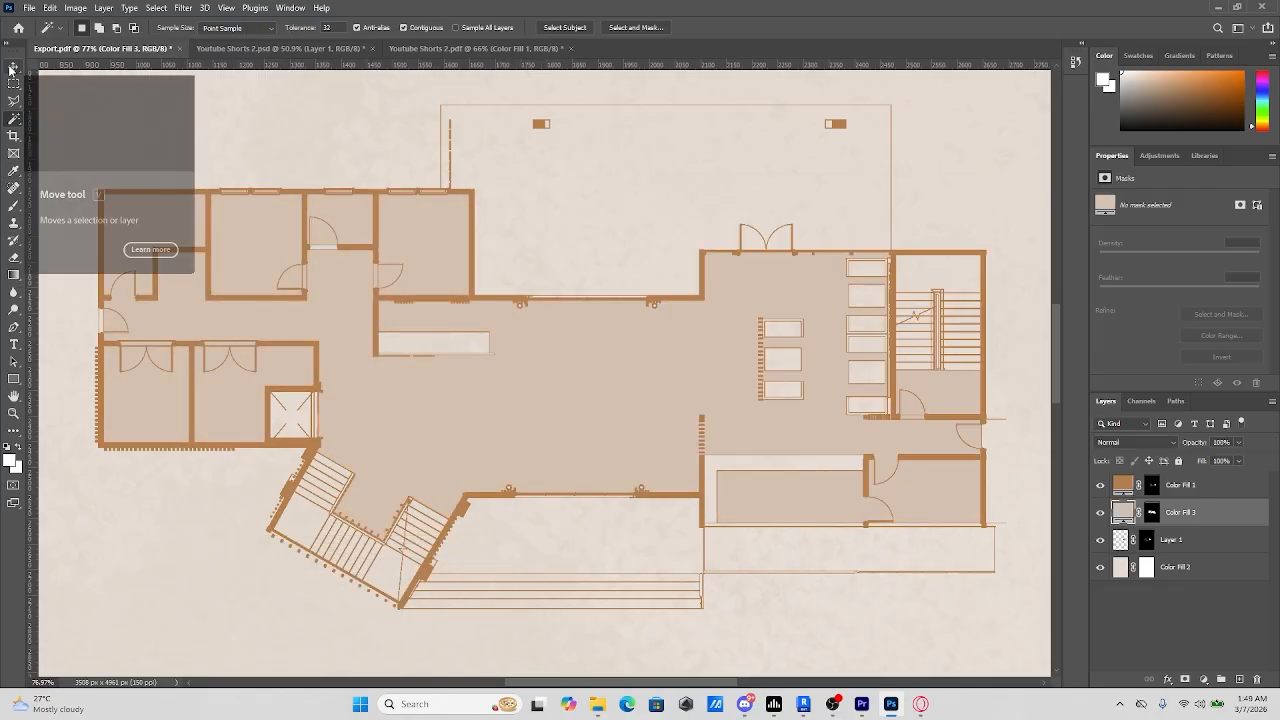
Step: On Layer 1, select the hall counter, the L-shaped counter and all furniture rectangles in the east area with the Magic Wand
left_click(1200, 540)
left_click(457, 343)
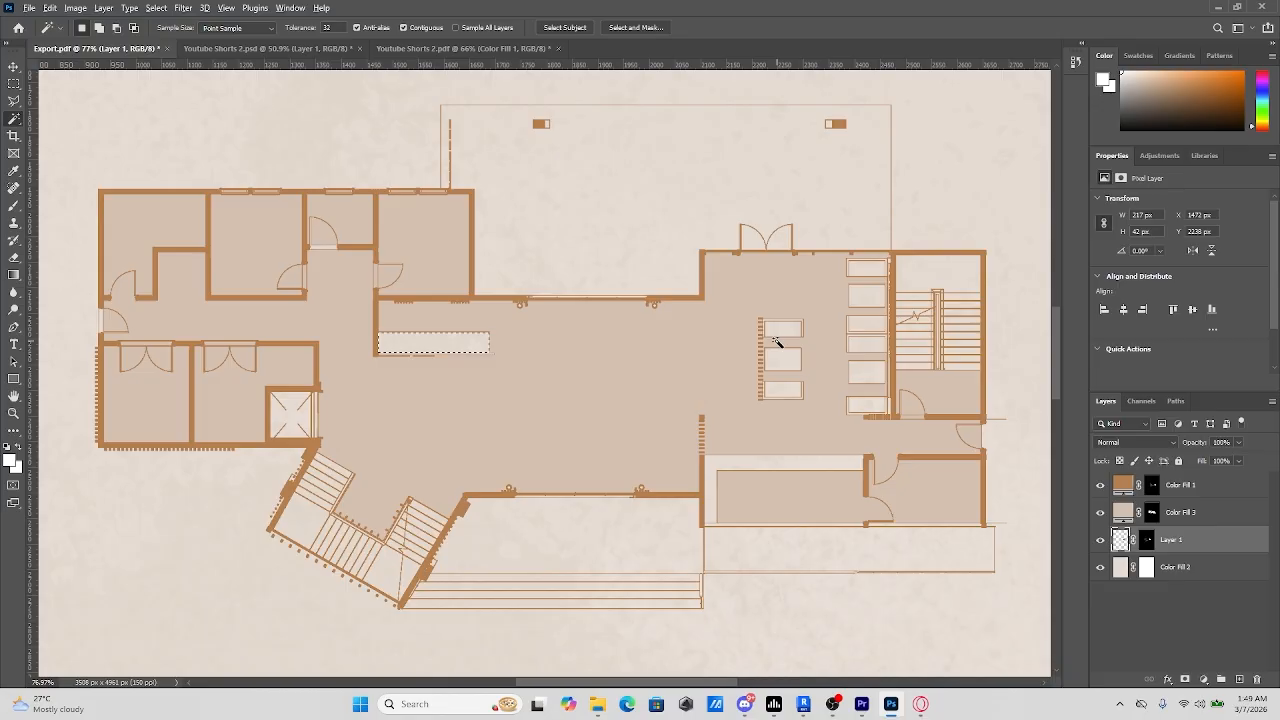
scroll(777, 342, "up", 10)
left_click(766, 571, "shift")
left_click(716, 235, "shift")
scroll(716, 300, "down", 4)
left_click(693, 540, "shift")
left_click(690, 420, "shift")
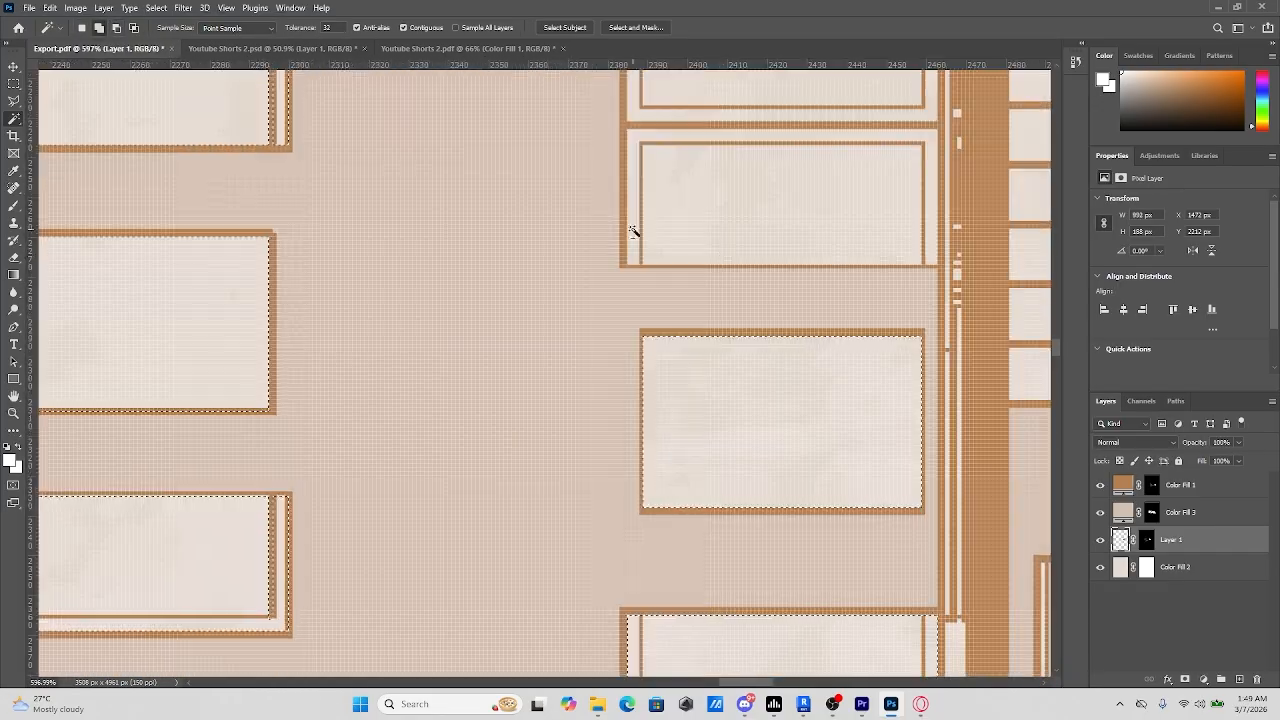
scroll(633, 231, "down", 10)
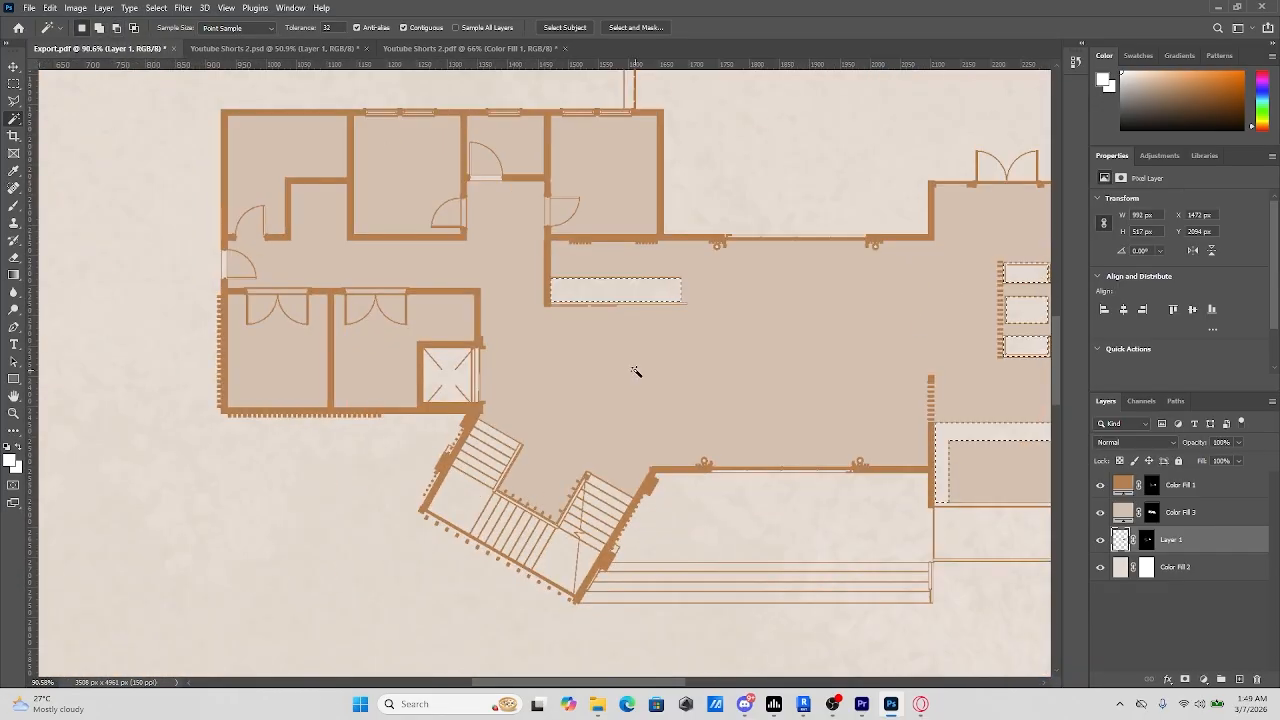
scroll(635, 371, "down", 3)
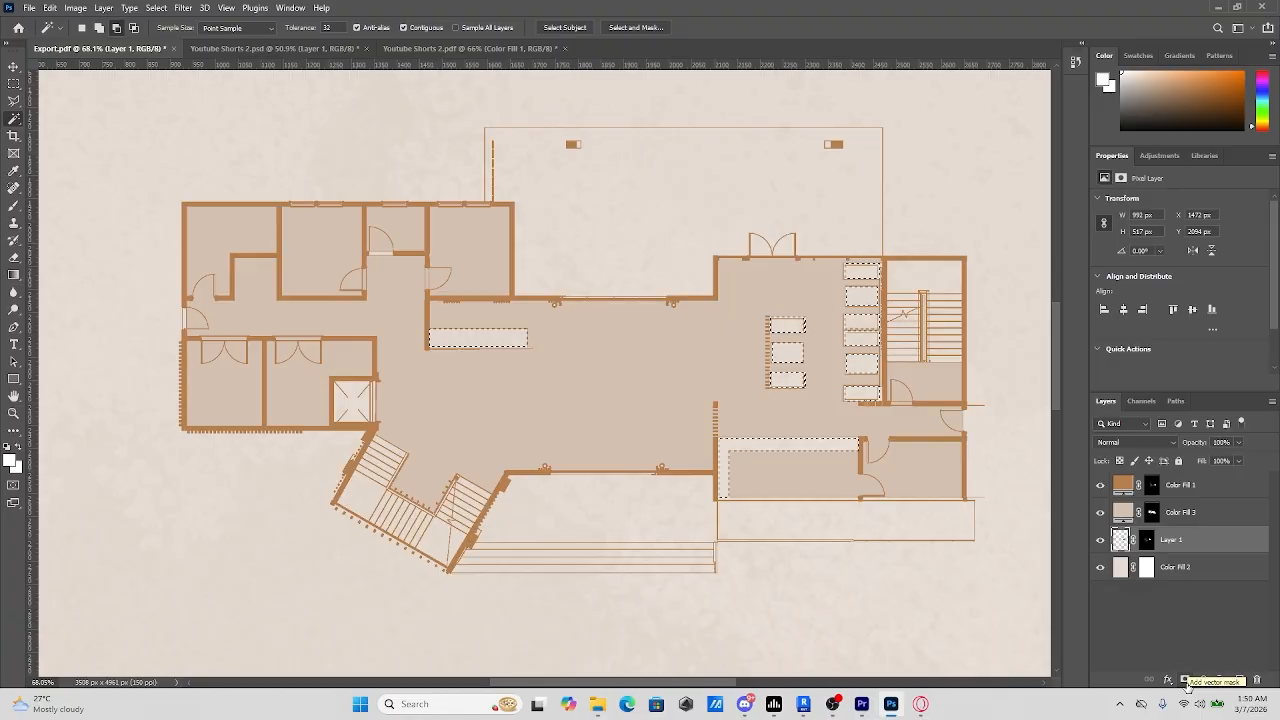
Step: Fill the selected counters and furniture with a light grey Solid Color layer
left_click(1203, 680)
left_click(1214, 396)
left_click_drag(646, 260, 642, 249)
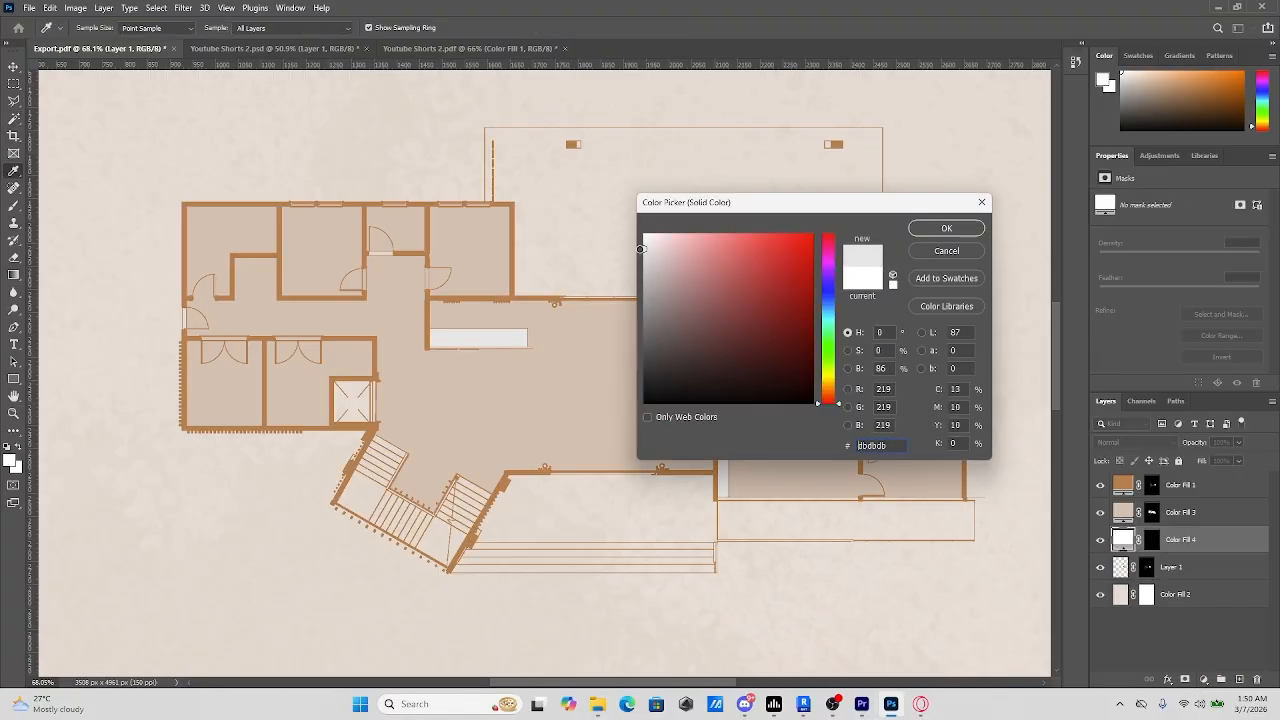
key("Return")
Step: On Layer 1, select the front terrace with its steps, the strip beside it and the north porch with the Magic Wand
left_click(1208, 602)
left_click(1172, 567)
scroll(694, 577, "up", 4)
left_click(612, 520)
left_click(609, 590, "shift")
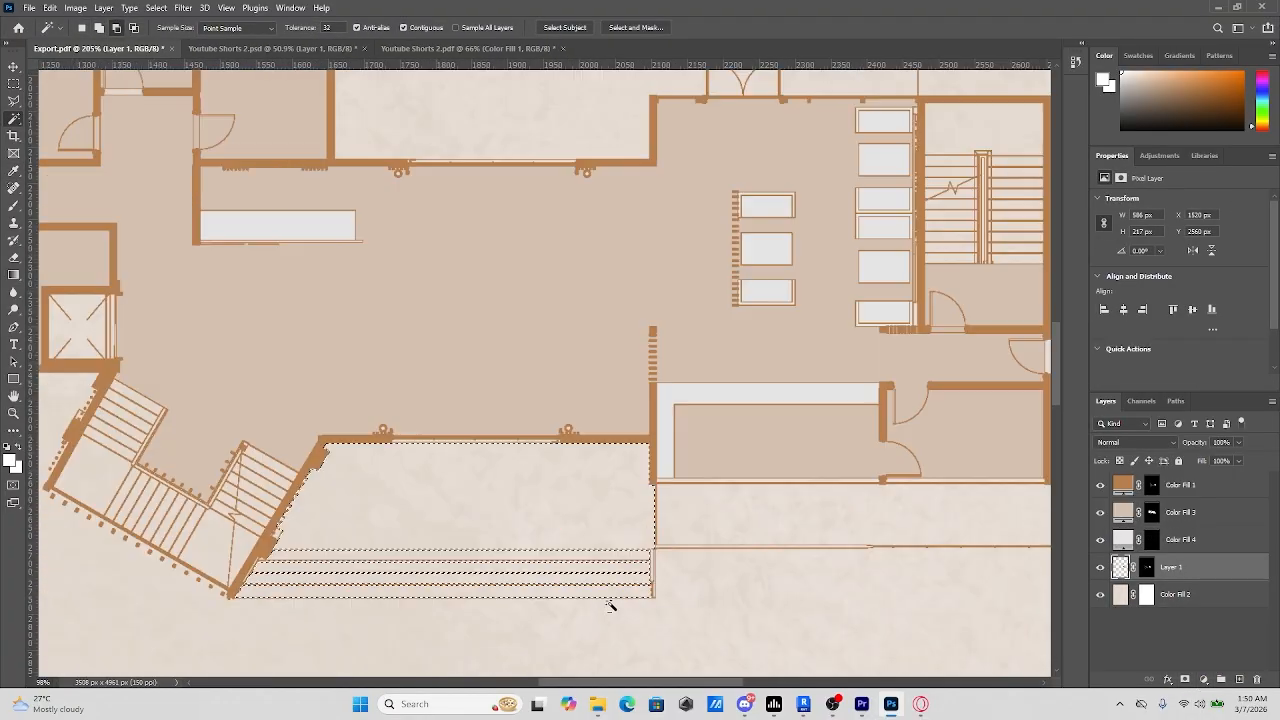
left_click(800, 515, "shift")
scroll(840, 480, "down", 4)
left_click(905, 324, "shift")
Step: Add the treads and landings of the angled main staircase beside the front terrace to the Magic Wand selection
scroll(634, 507, "up", 10)
left_click(636, 505, "shift")
left_click(590, 485, "shift")
left_click(690, 395, "shift")
left_click(710, 255, "shift")
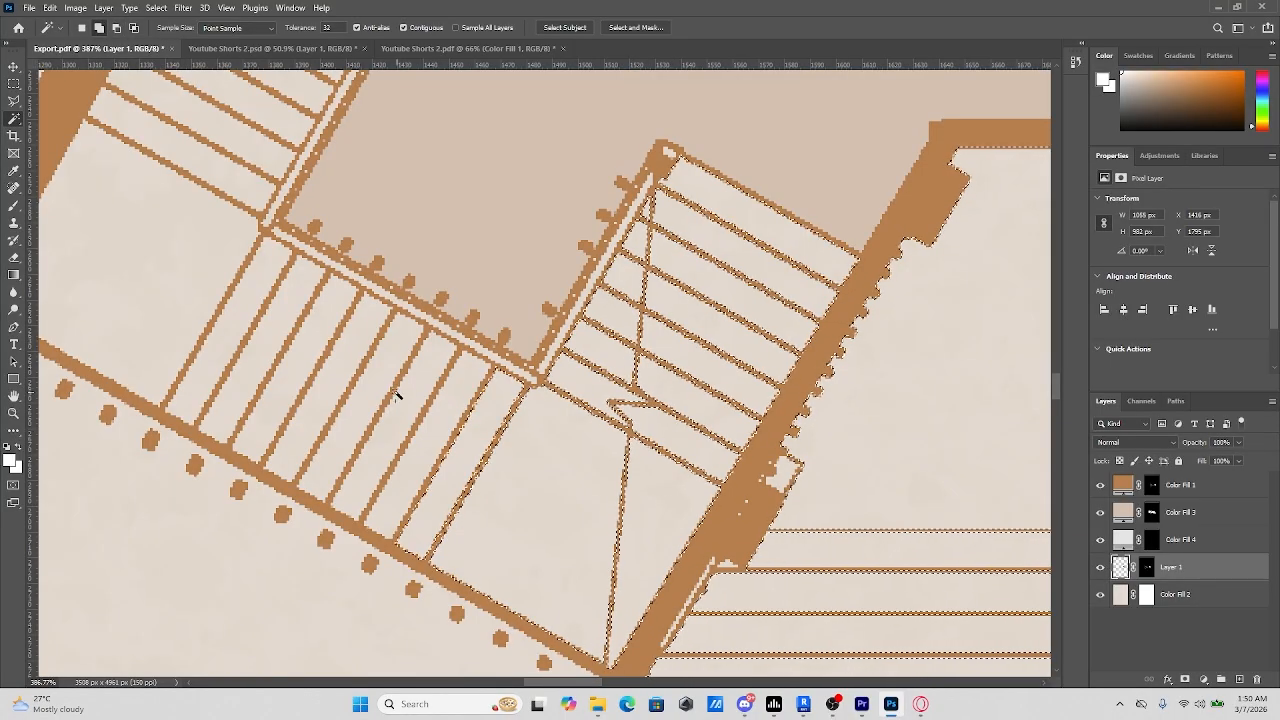
left_click(400, 394, "shift")
scroll(486, 330, "down", 4)
left_click(480, 250, "shift")
Step: Fill the selected terraces and stairs with a Solid Color layer in greyish beige #d5c5ba
scroll(270, 270, "down", 4)
scroll(270, 270, "down", 3)
left_click(1203, 680)
left_click(1210, 440)
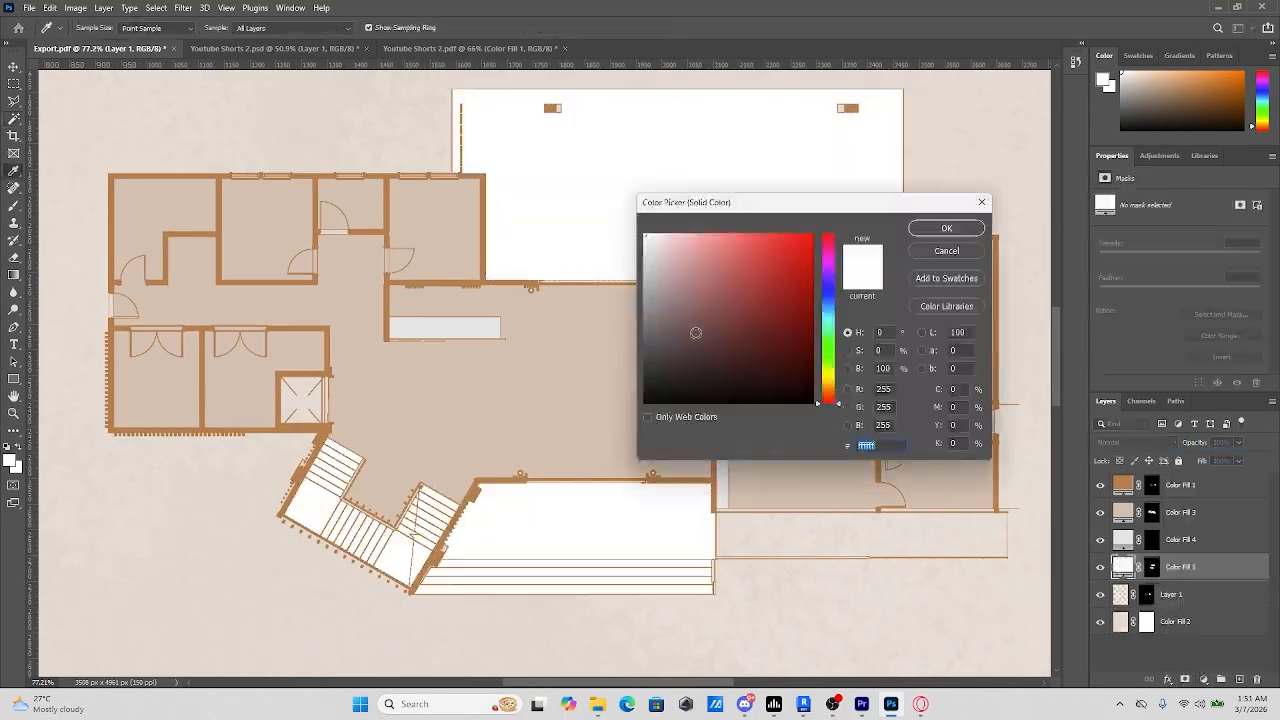
left_click(590, 375)
left_click(676, 250)
left_click(657, 254)
left_click(666, 261)
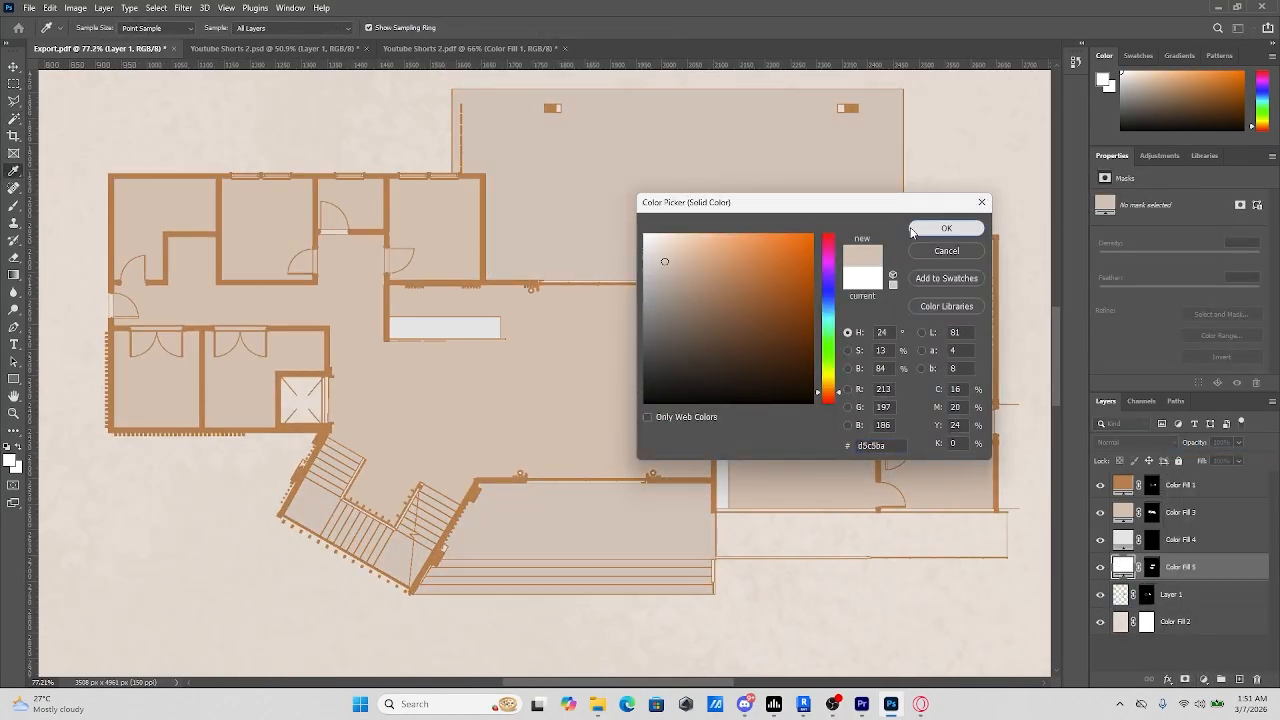
left_click(946, 228)
Step: Duplicate the floor plan linework of Layer 1 and place the copy directly beneath Color Fill 1
key("v")
scroll(656, 312, "down", 3)
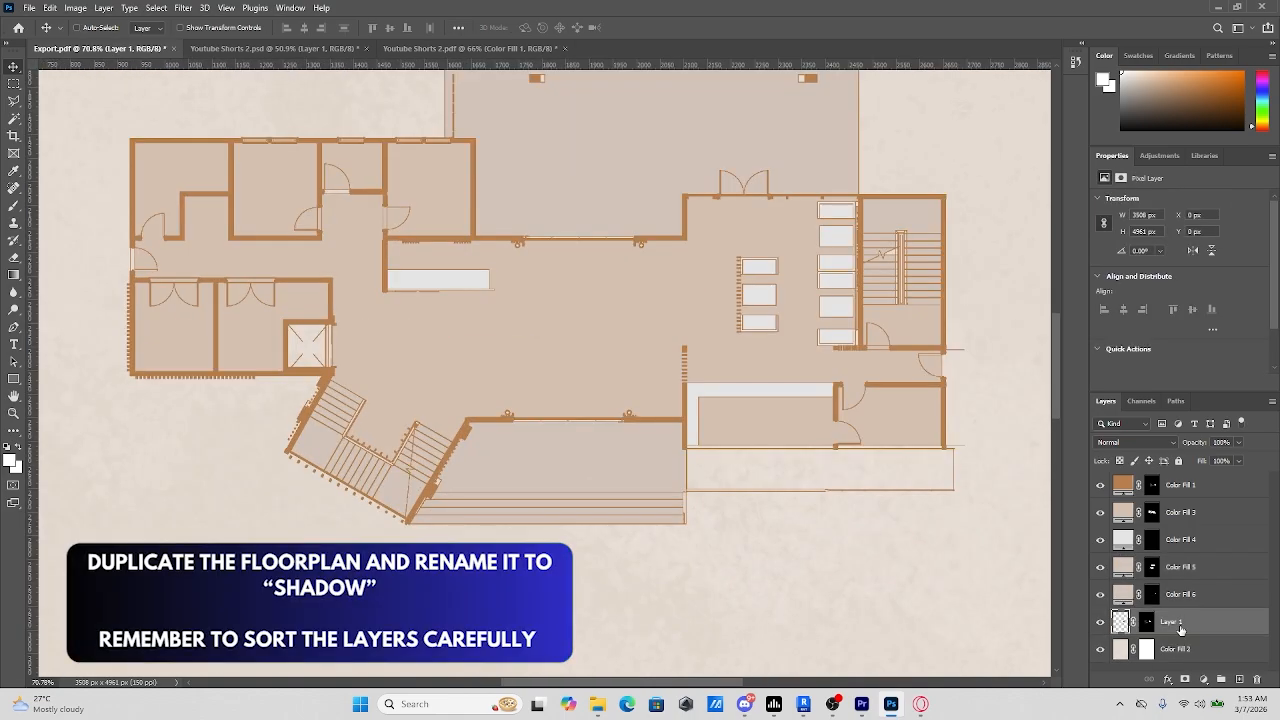
left_click_drag(1185, 650, 1188, 527)
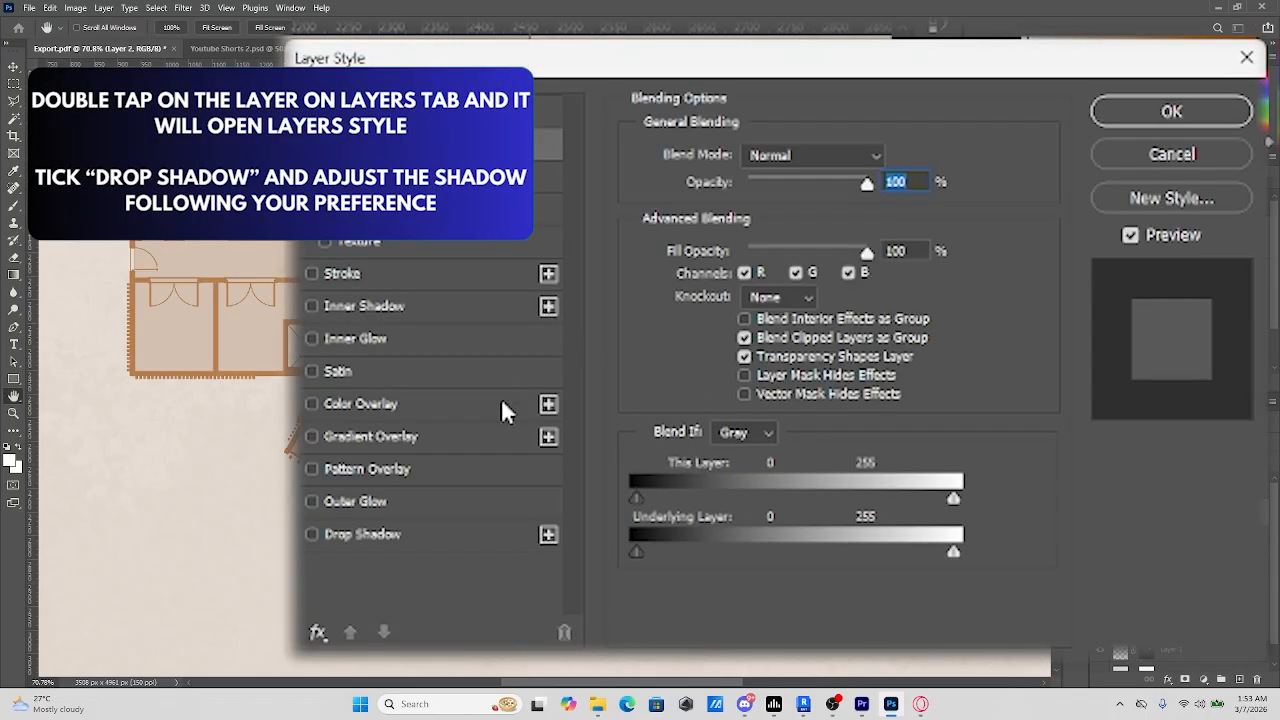
Step: Give Layer 2 a Multiply Drop Shadow with 16% opacity, 45° angle, 11 px distance, 100% spread, 4 px size and 7% noise
left_click(362, 534)
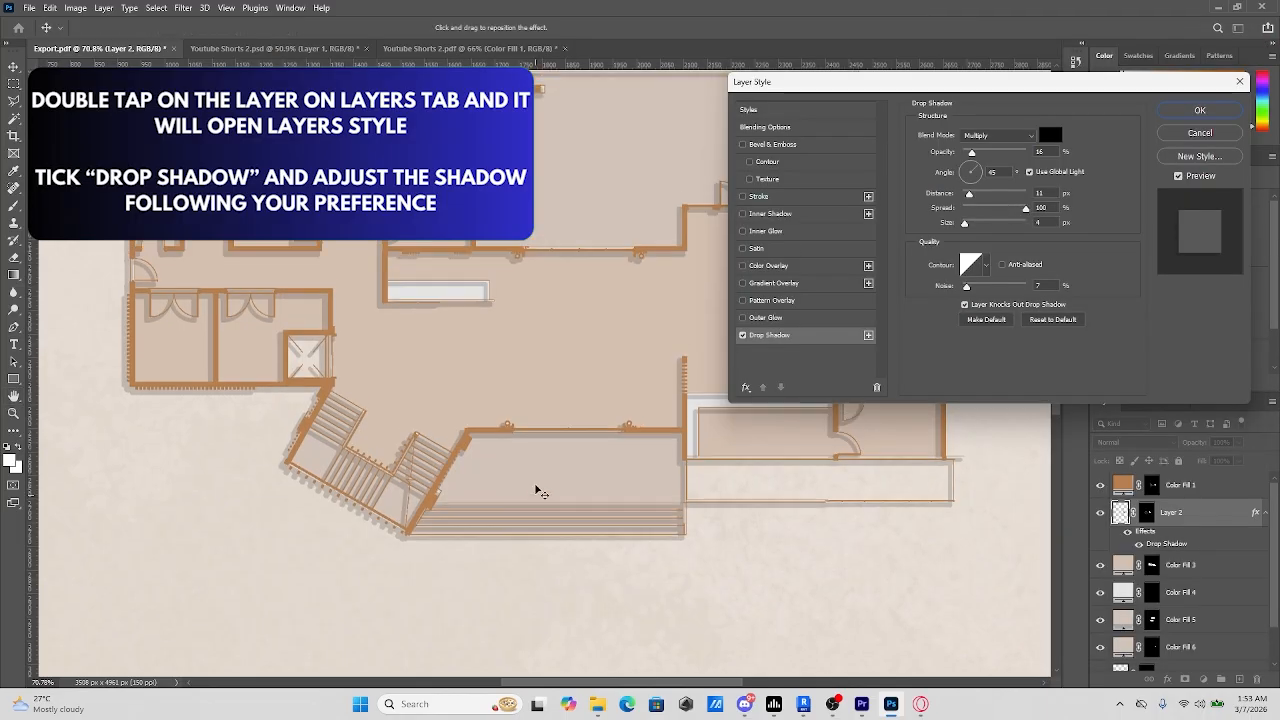
scroll(397, 403, "up", 3)
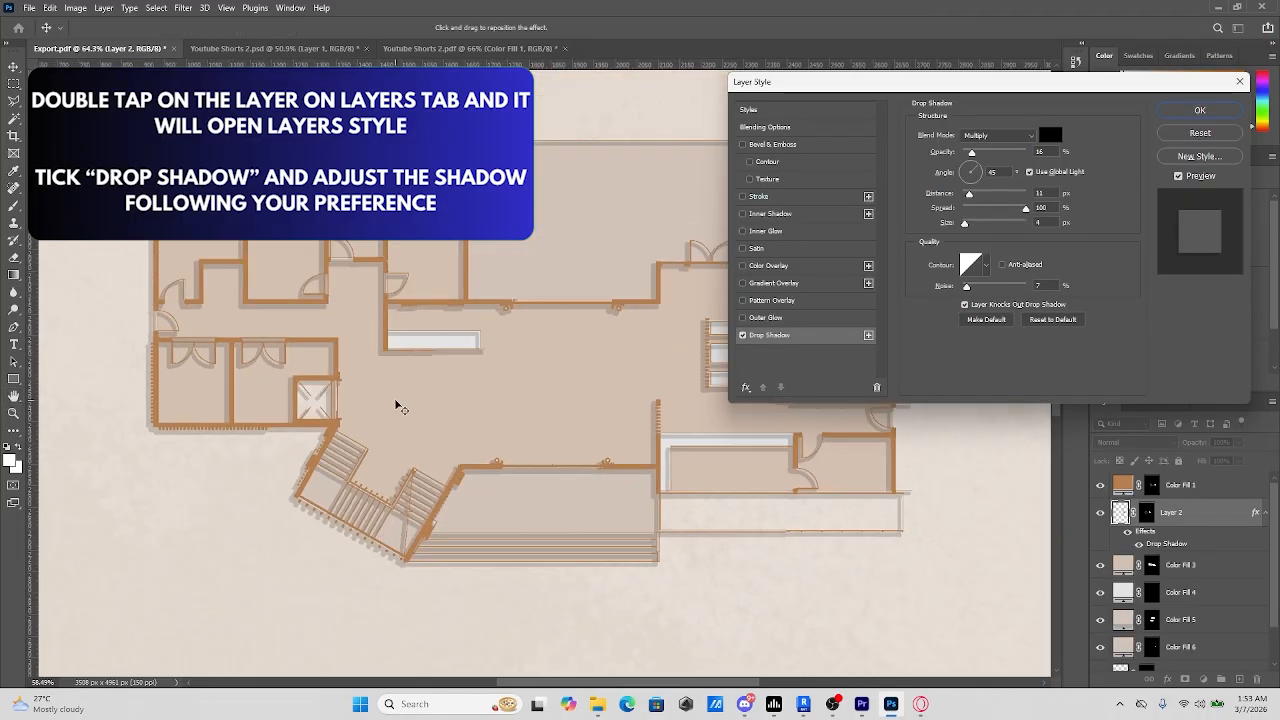
scroll(394, 352, "down", 4)
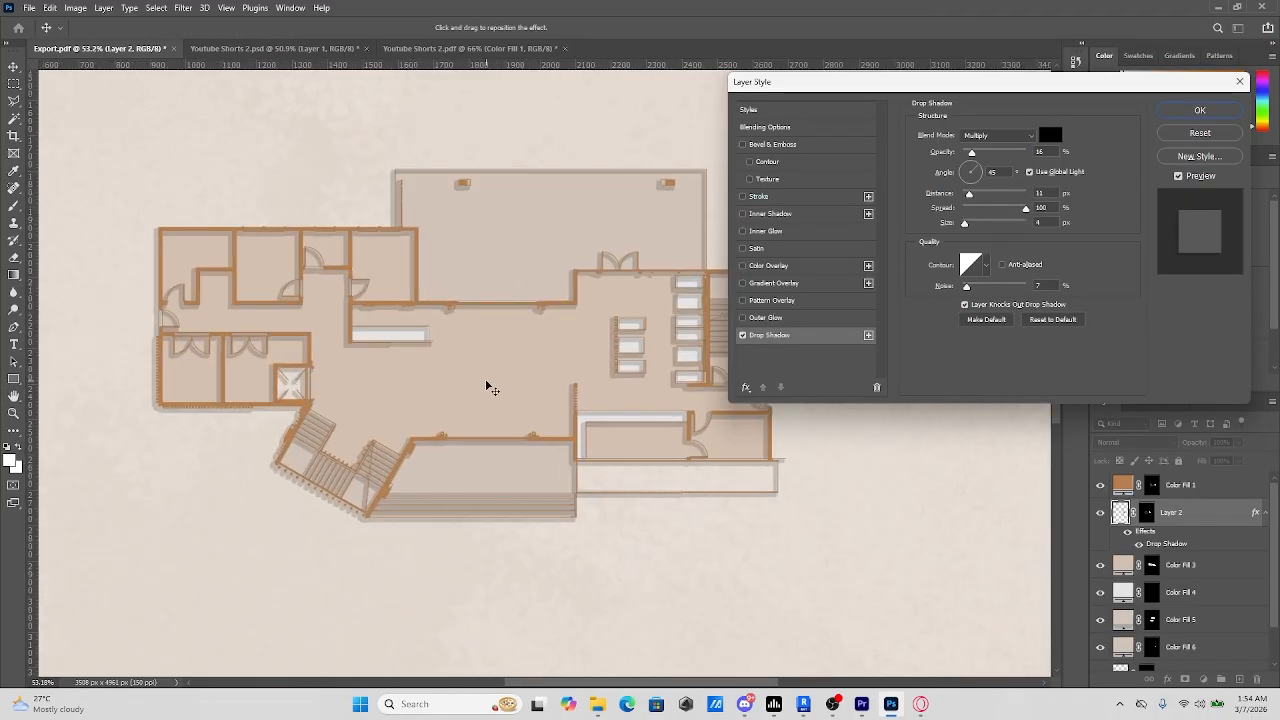
left_click(1206, 111)
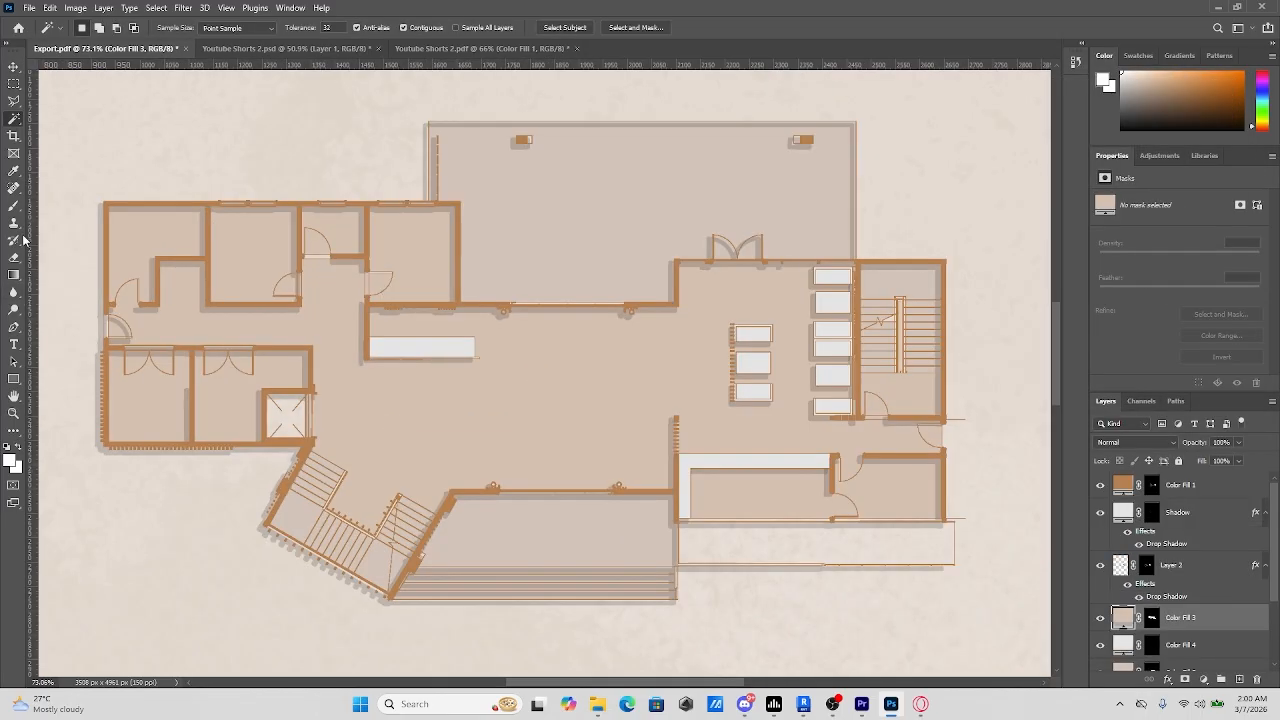
Step: Rasterize the Color Fill 3 layer and brush a mottled texture over the interior rooms at 13% opacity
left_click(13, 205)
scroll(597, 408, "down", 1)
left_click(528, 396)
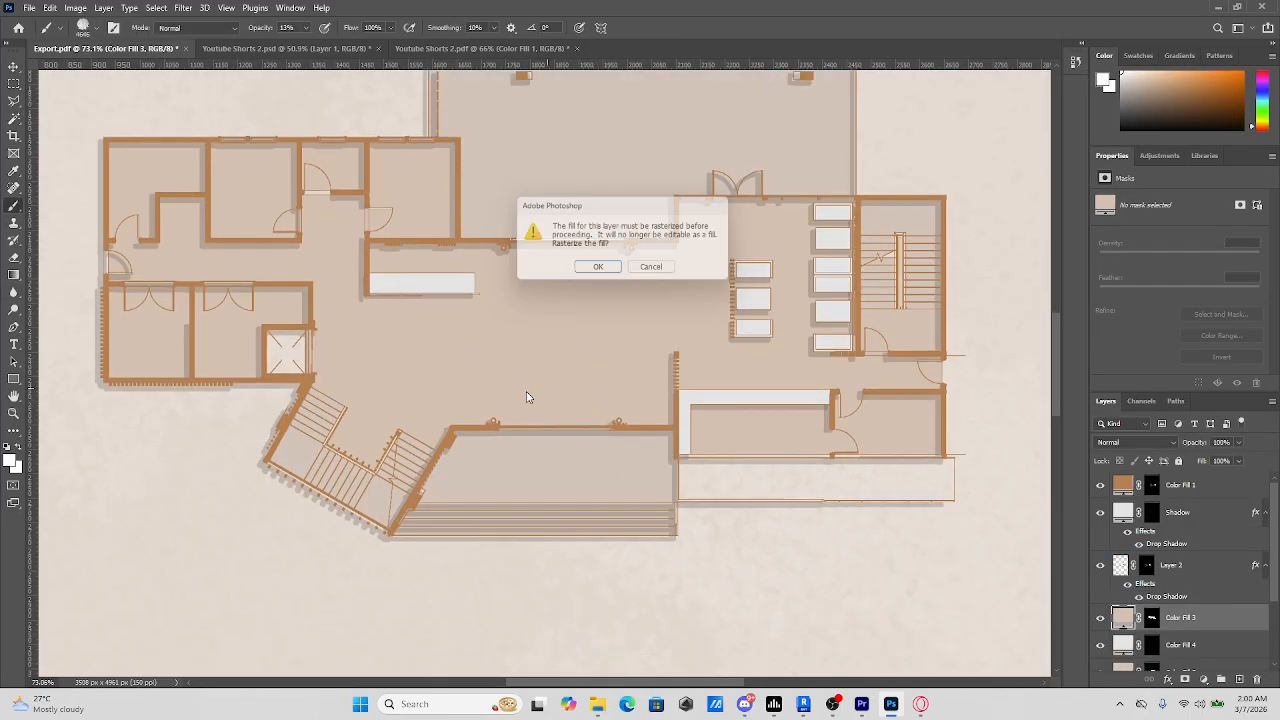
left_click(597, 266)
scroll(742, 415, "down", 6)
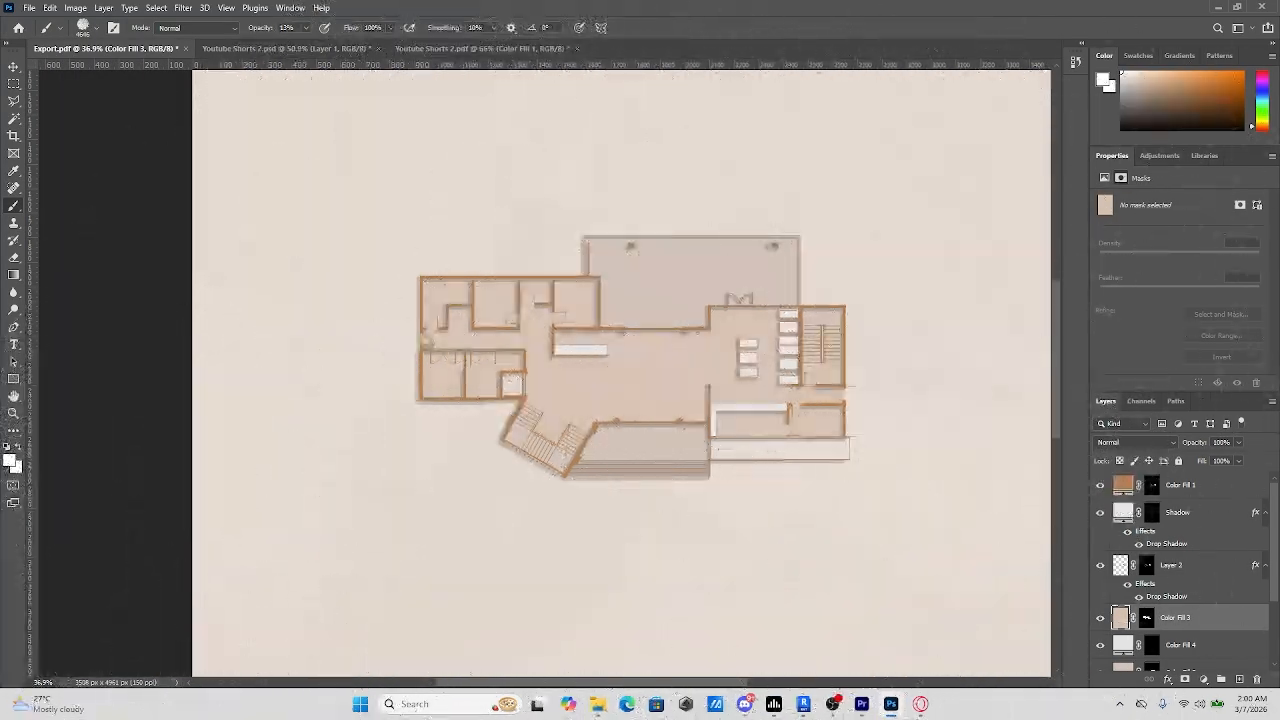
scroll(705, 337, "up", 5)
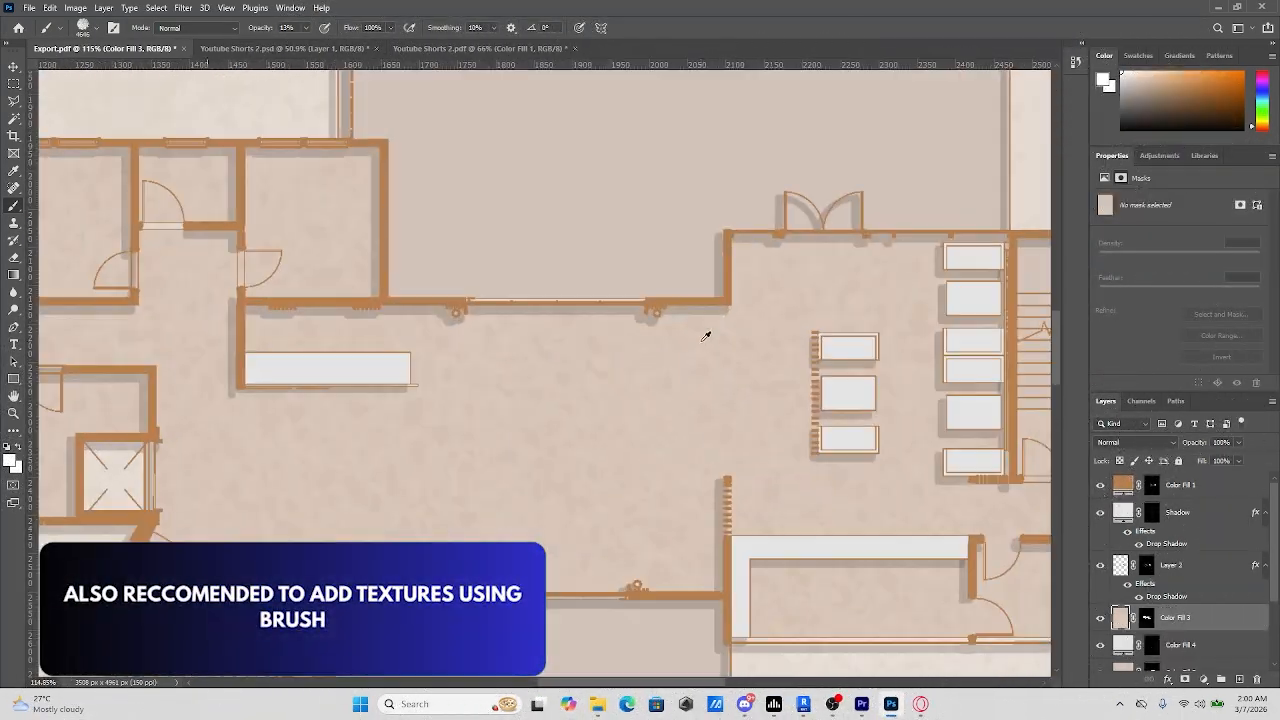
scroll(705, 337, "down", 5)
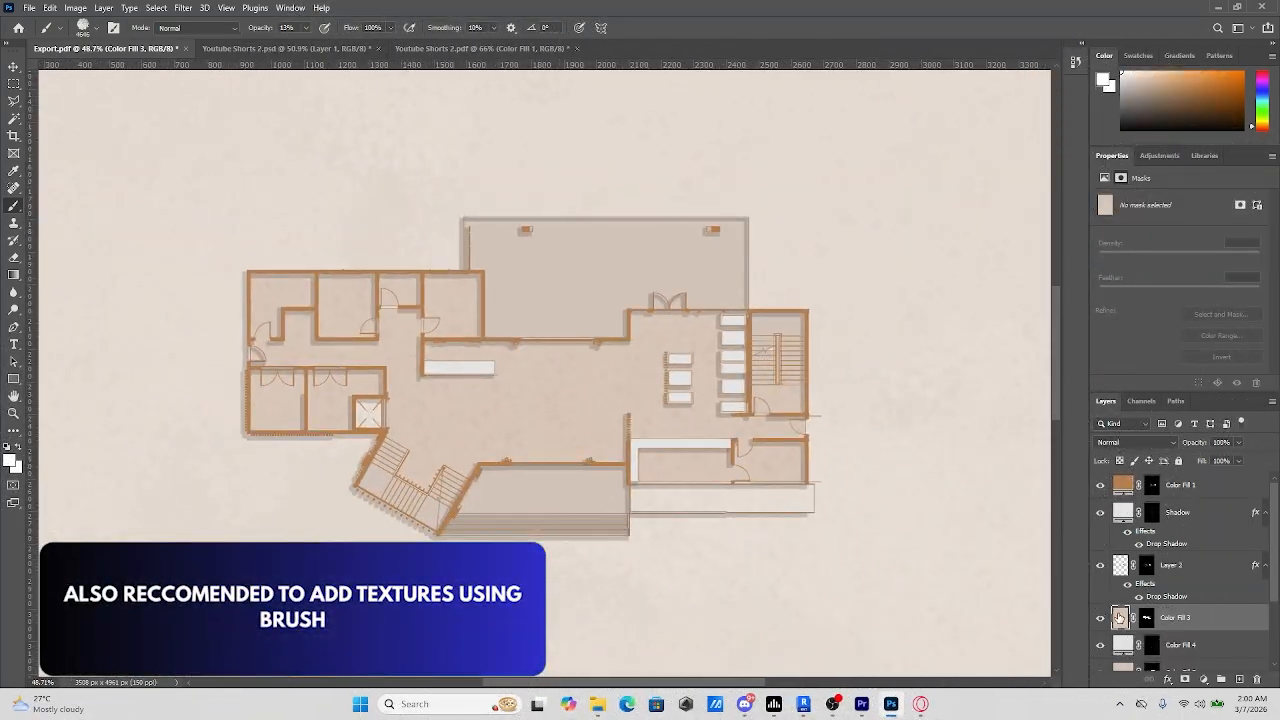
Step: Rasterize the Color Fill 5 layer and brush the same mottled texture over the outdoor area and front terrace
left_click(580, 300, "ctrl")
key("w")
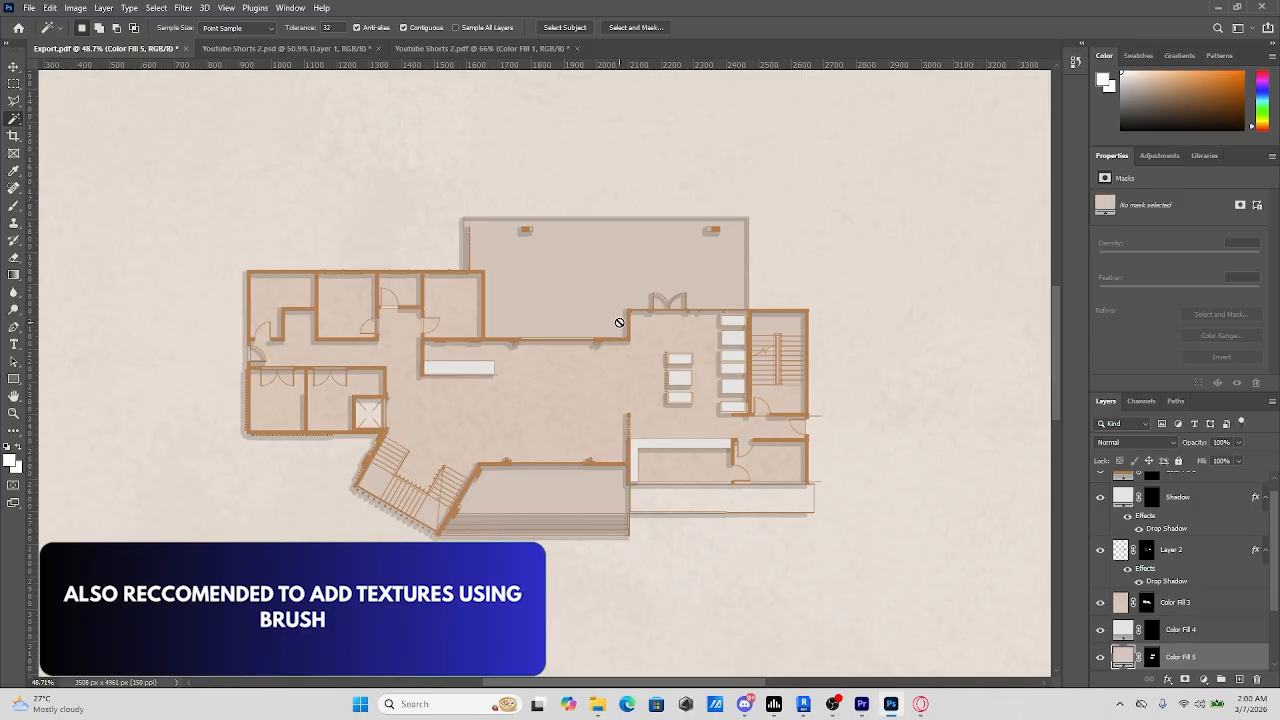
left_click(620, 322)
left_click(632, 263)
left_click(12, 207)
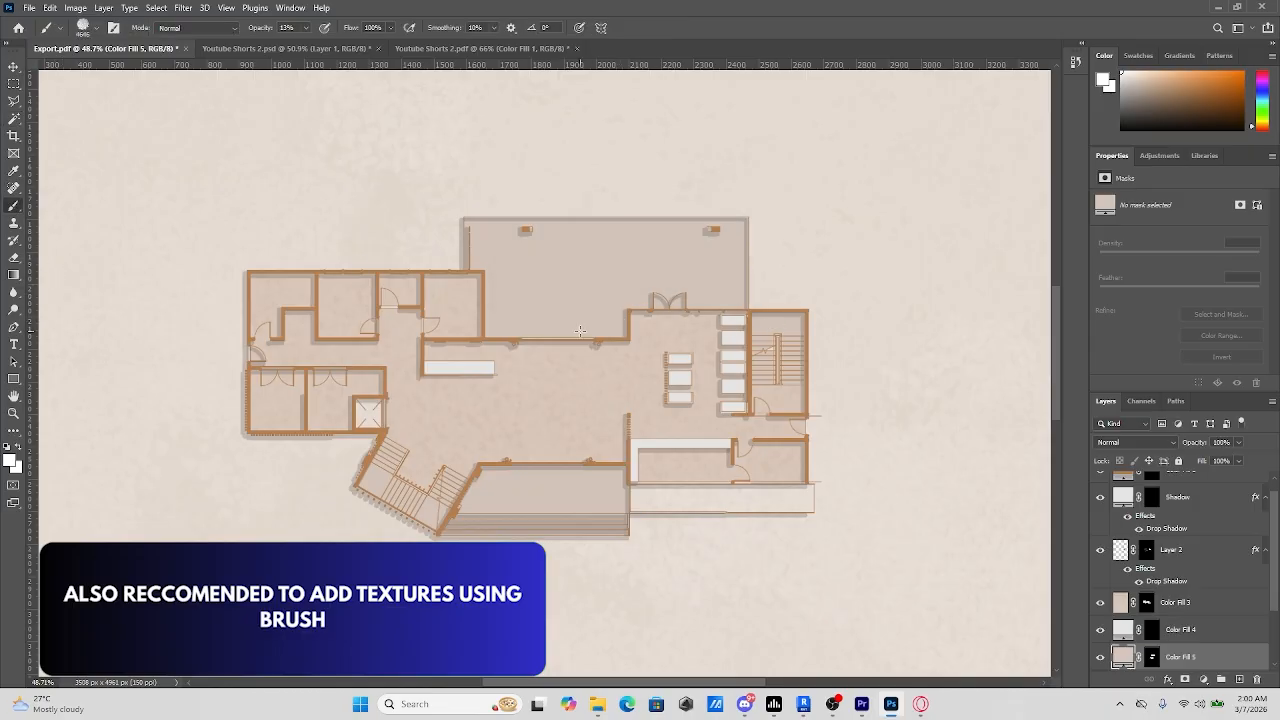
scroll(530, 357, "down", 2)
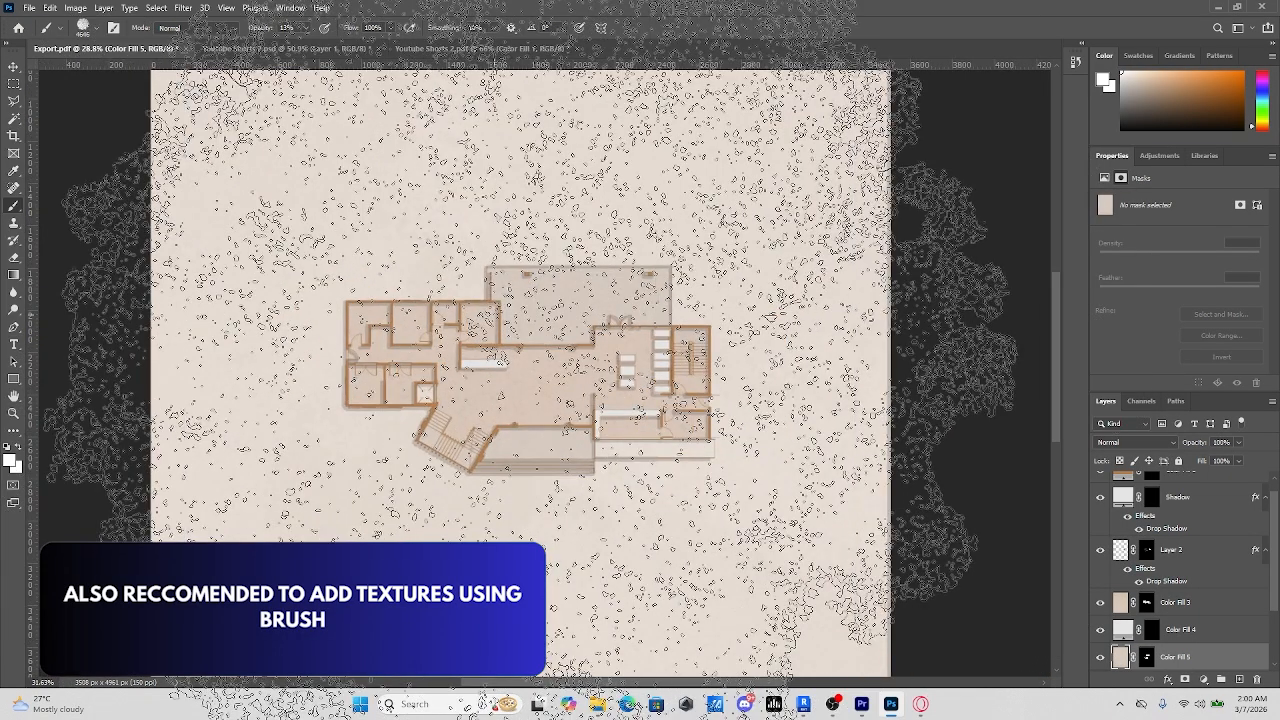
scroll(509, 477, "up", 6)
scroll(557, 149, "up", 3)
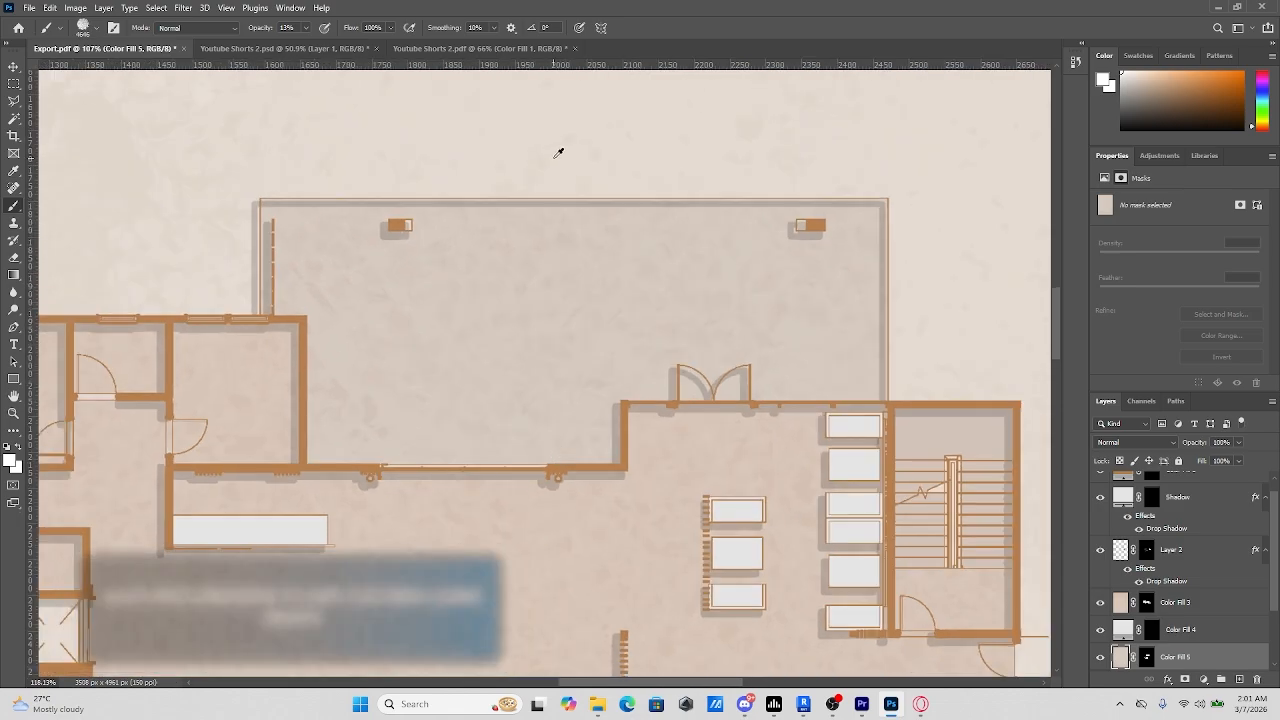
Step: Marquee a narrow strip along the outdoor area's upper edge and delete its unneeded shadow from Layer 2
left_click(15, 85)
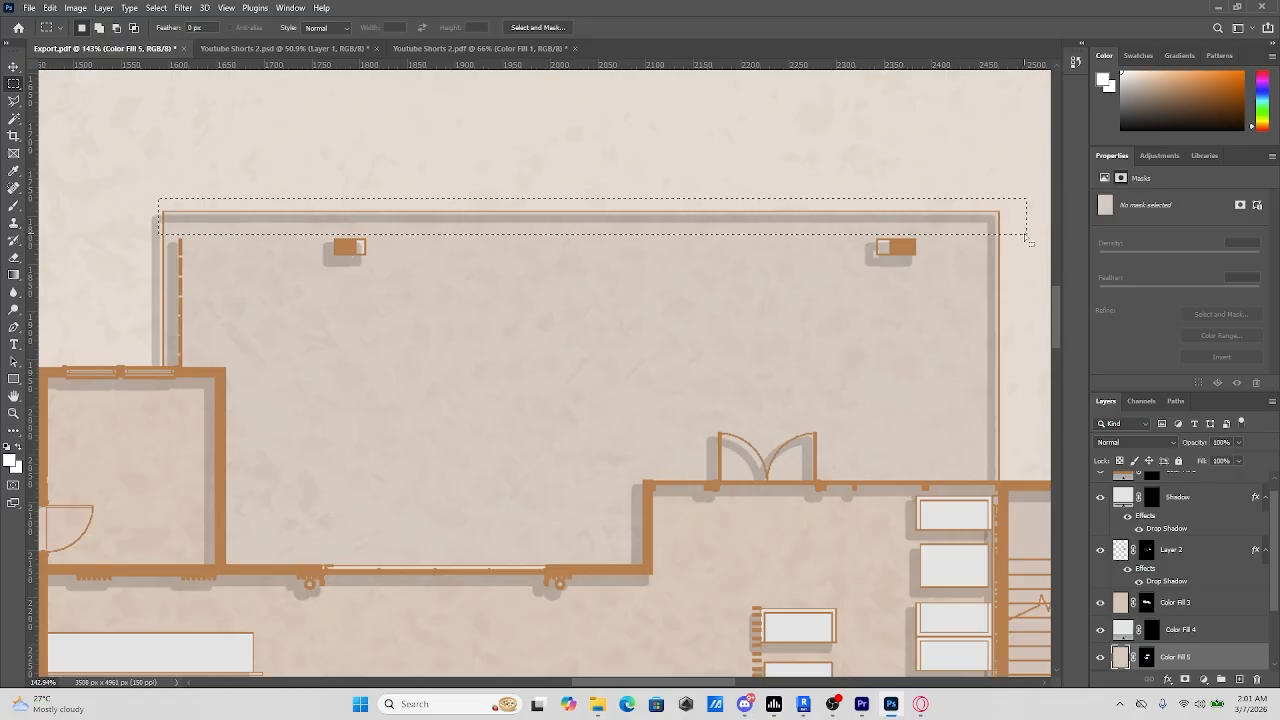
left_click(14, 66)
scroll(1180, 525, "up", 1)
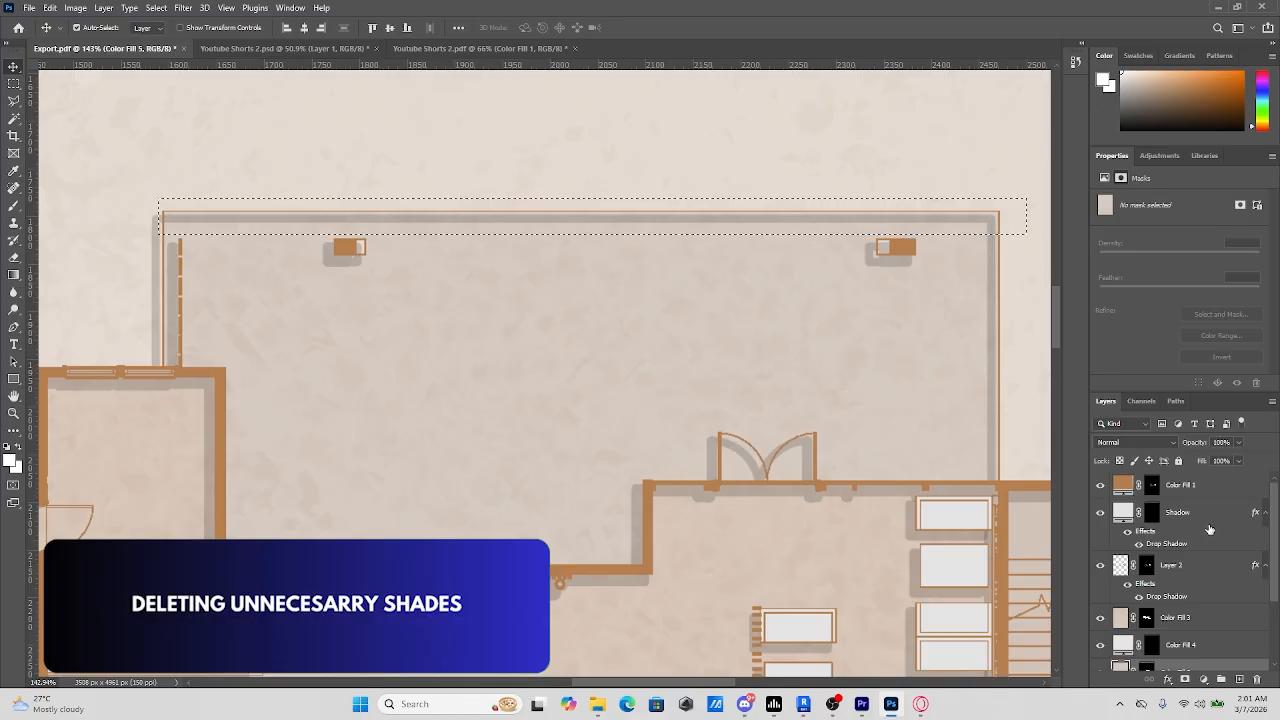
left_click(1209, 524)
key("Delete")
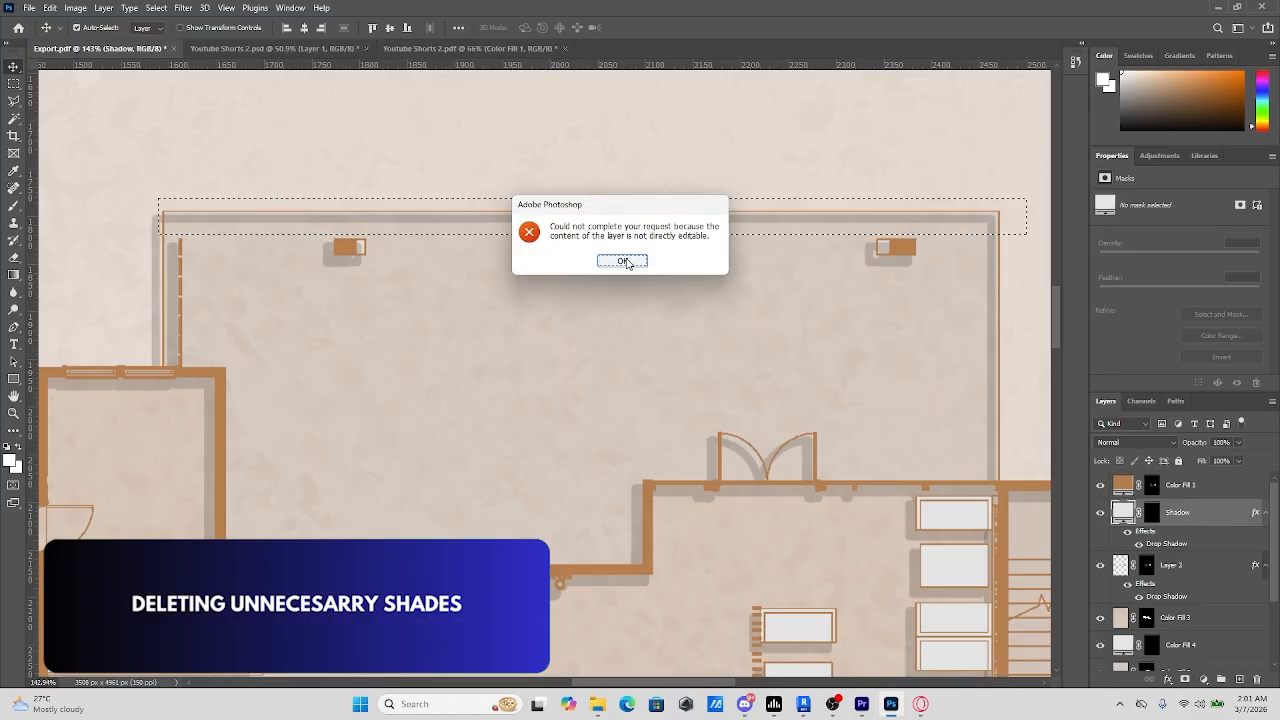
left_click(622, 261)
left_click(1213, 567)
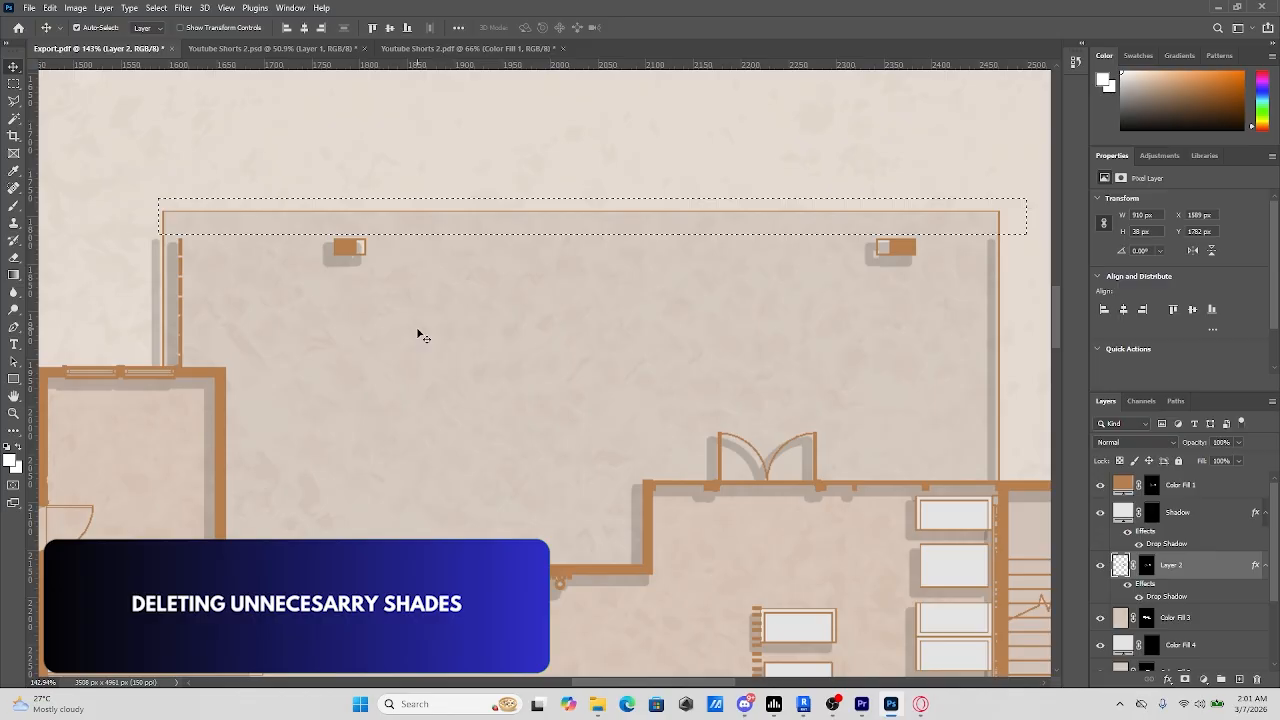
Step: Marquee the outdoor area's right-hand edge and delete its shadow from Layer 2
left_click(174, 209)
key("m")
scroll(1217, 557, "up", 5)
left_click(1217, 565)
left_click_drag(991, 484, 930, 181)
key("Delete")
scroll(935, 206, "down", 3)
key("v")
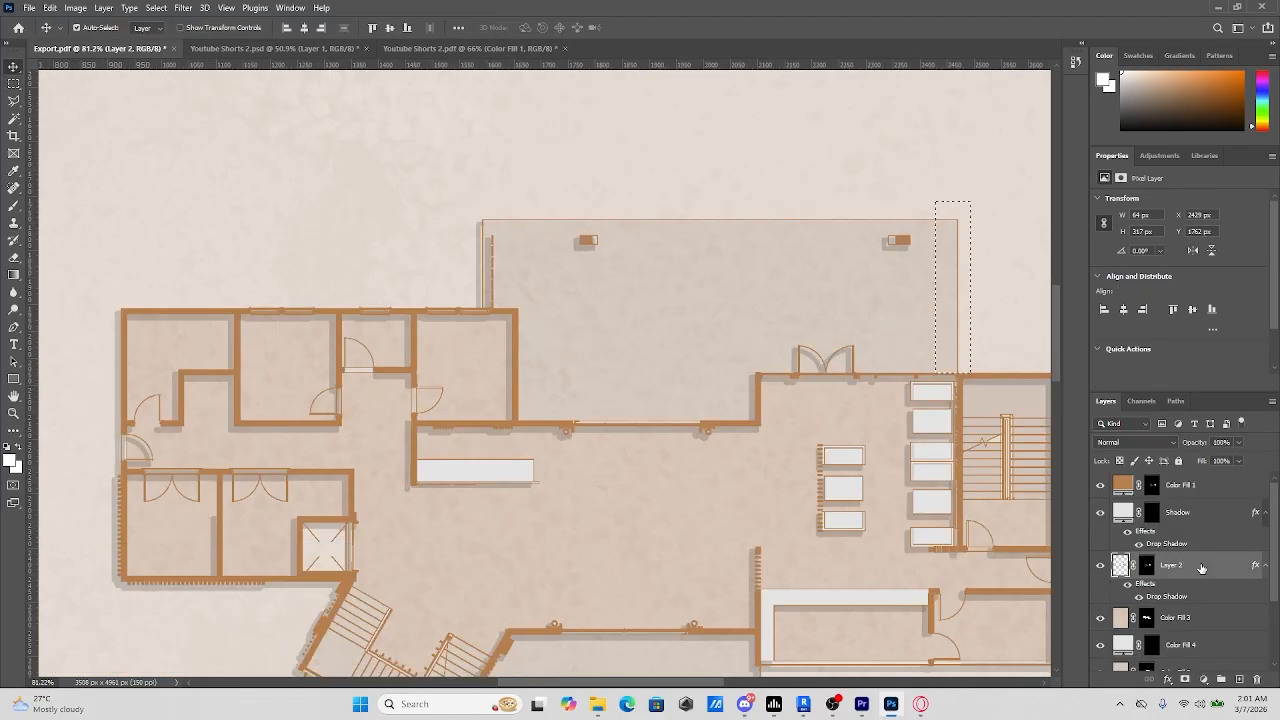
Step: Delete the shadows of the door swings from Layer 2, including the double door between the outdoor area and the seating area
scroll(540, 325, "down", 4)
scroll(678, 337, "up", 7)
key("m")
key("Delete")
left_click_drag(754, 403, 640, 313)
key("ctrl+z")
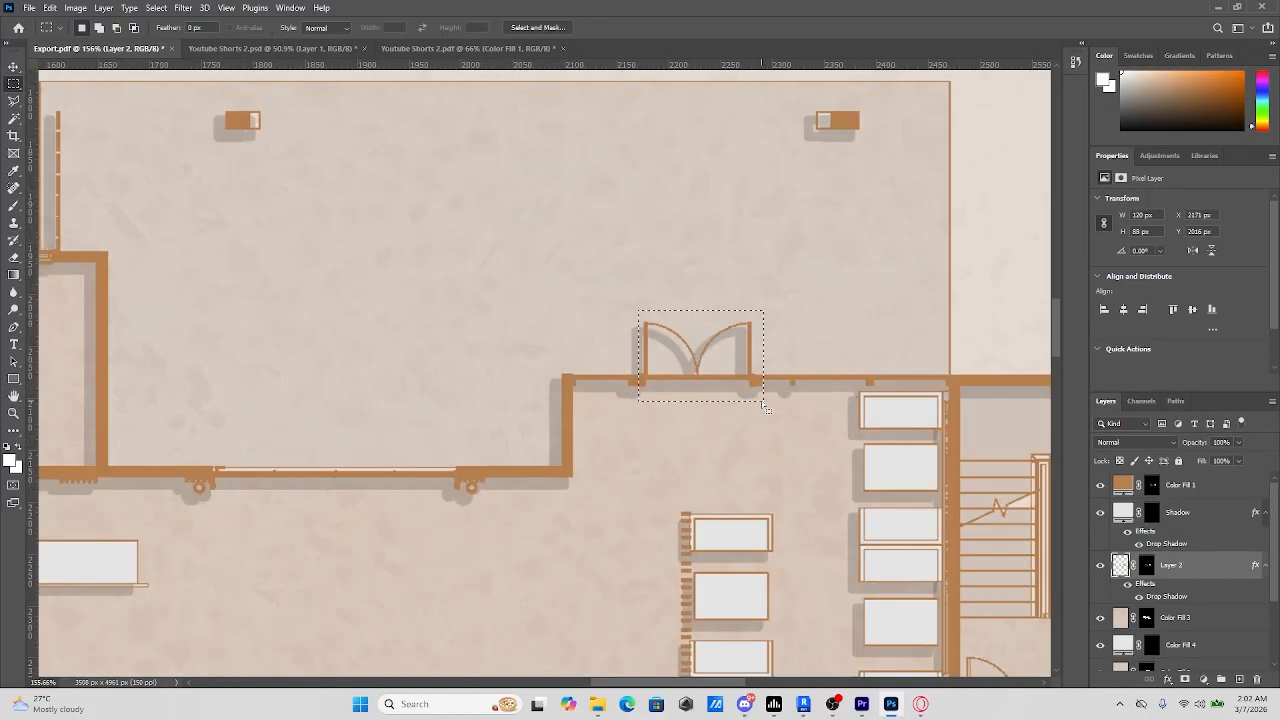
key("Delete")
scroll(648, 342, "down", 5)
scroll(190, 412, "up", 8)
left_click_drag(332, 425, 154, 314)
key("Delete")
scroll(231, 313, "down", 8)
Step: Set Layer 2's Drop Shadow to 15 px distance, 80% spread and 10 px size, and raise its opacity
double_click(1168, 597)
left_click_drag(972, 195, 1026, 209)
left_click_drag(965, 224, 965, 224)
left_click_drag(1025, 209, 972, 195)
mouse_move(963, 209)
left_mouse_down()
mouse_move(1014, 209)
mouse_move(968, 224)
left_mouse_up()
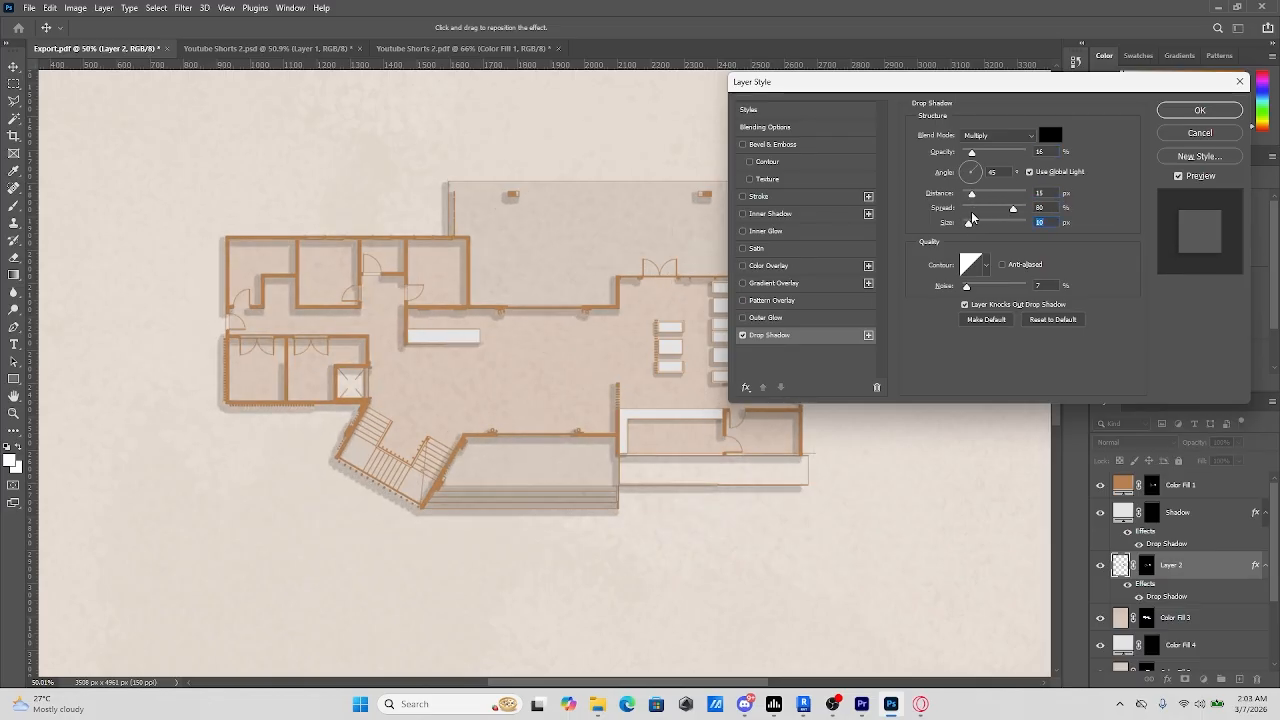
left_click_drag(972, 153, 980, 154)
left_click(1200, 110)
Step: Outline the front entrance steps with the Polygonal Lasso and delete their shadow from Layer 2
scroll(690, 300, "down", 3)
scroll(510, 228, "up", 6)
key("l")
left_click(482, 503)
left_click(517, 445)
left_click(736, 445)
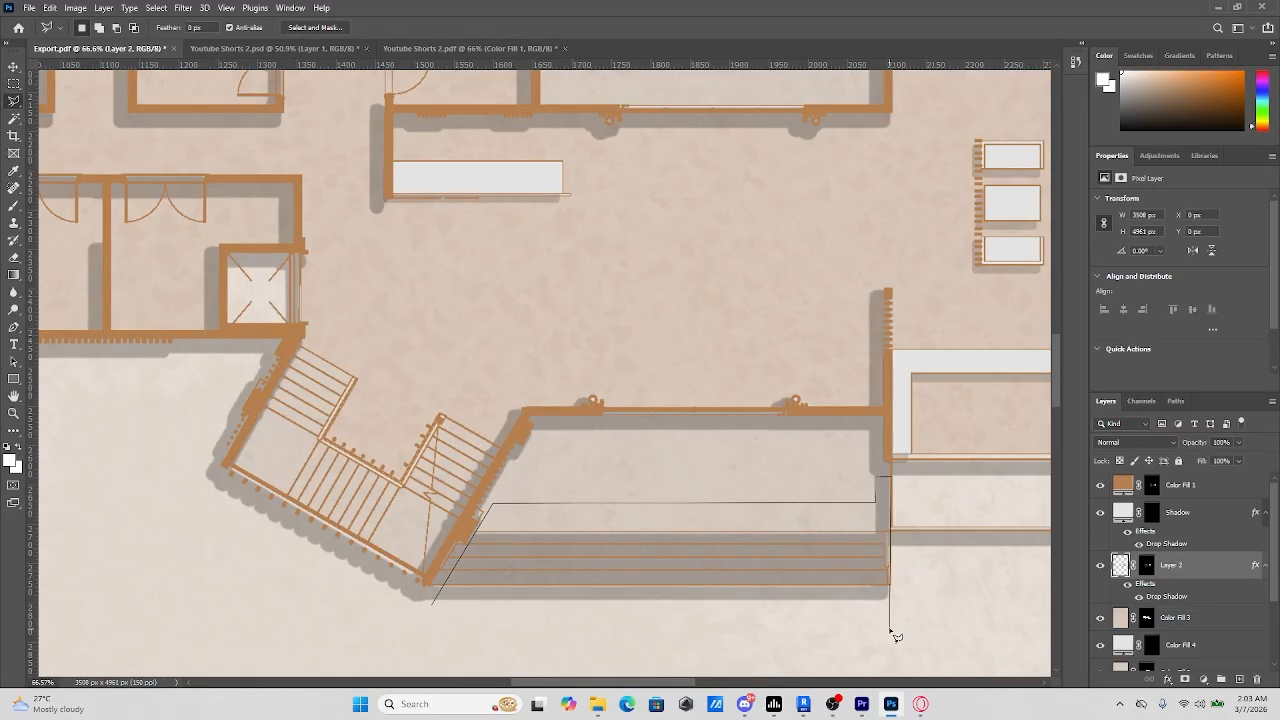
left_click(889, 631)
left_click(432, 604)
key("Delete")
key("ctrl+d")
Step: Lasso the leftover shadow beside the front terrace's right-hand wall end and delete it from Layer 2
left_click(897, 476)
left_click(851, 477)
left_click(889, 509)
key("Delete")
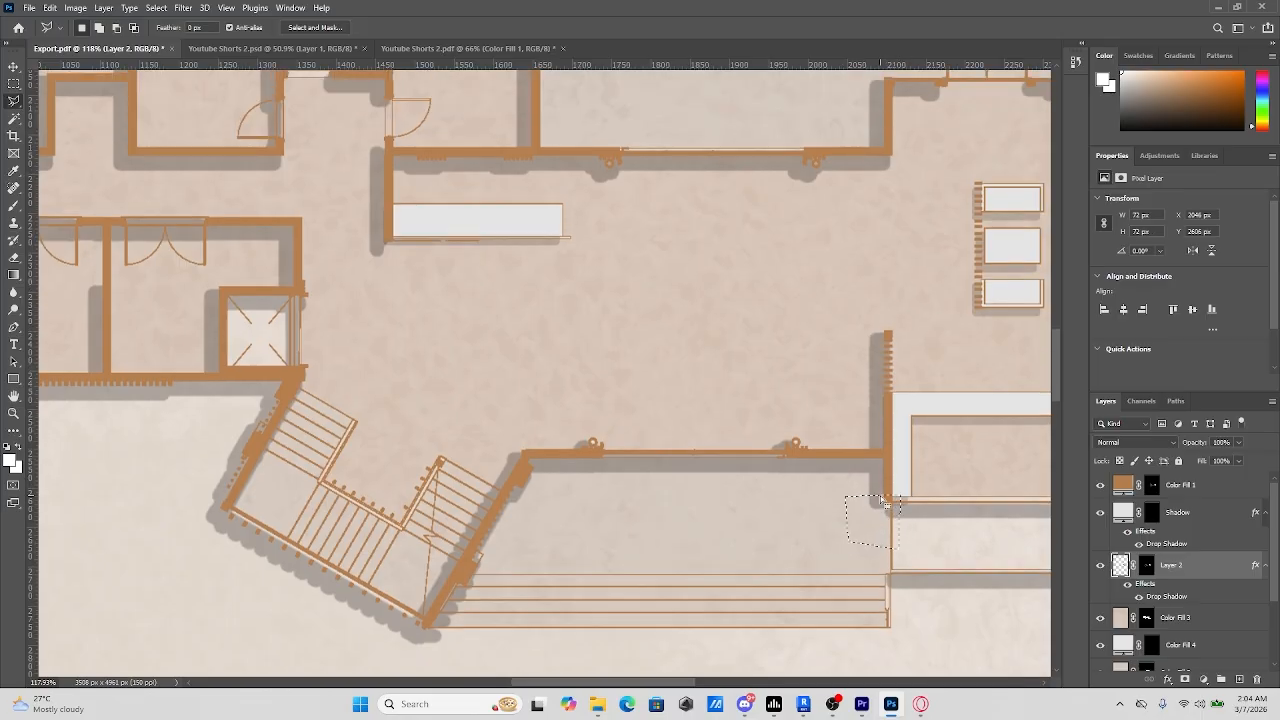
Step: Lasso the shadow remnant at the outdoor area's upper left corner, delete it from Layer 2 and deselect
scroll(591, 466, "up", 2)
scroll(530, 510, "down", 5)
scroll(554, 110, "up", 8)
left_click(552, 235)
left_click(545, 304)
left_click(616, 298)
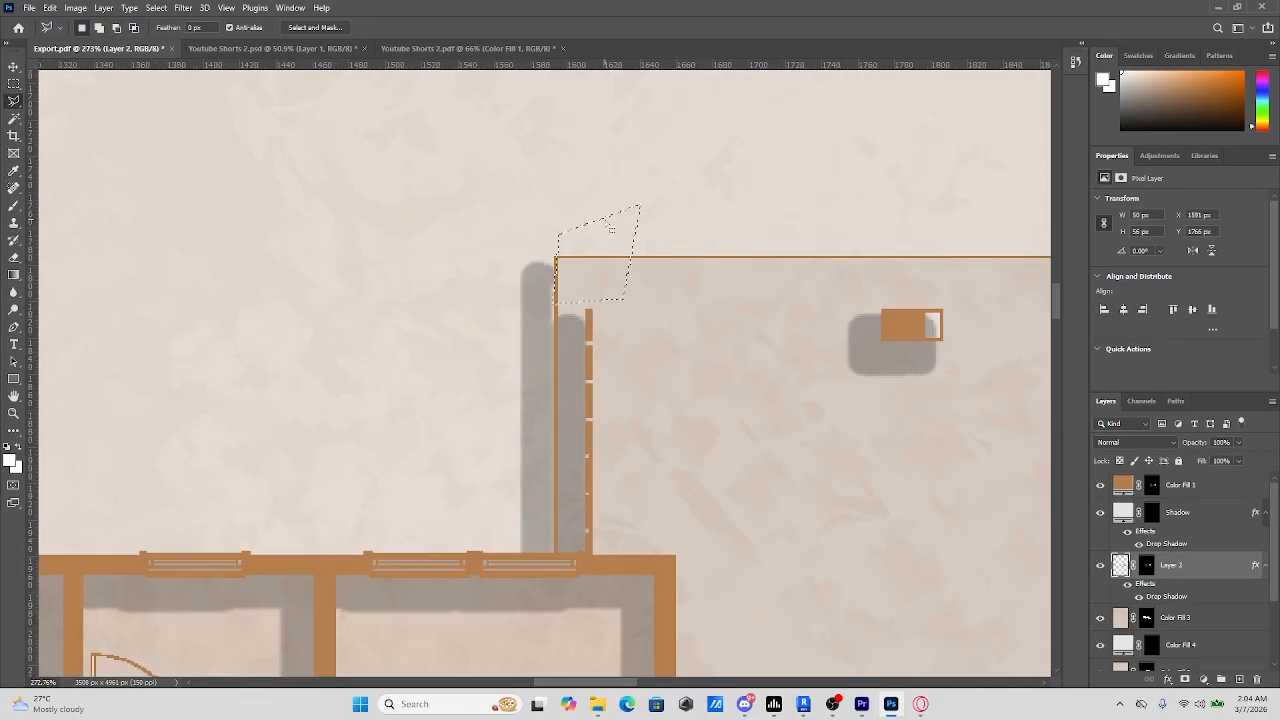
key("Delete")
key("ctrl+d")
scroll(596, 188, "down", 2)
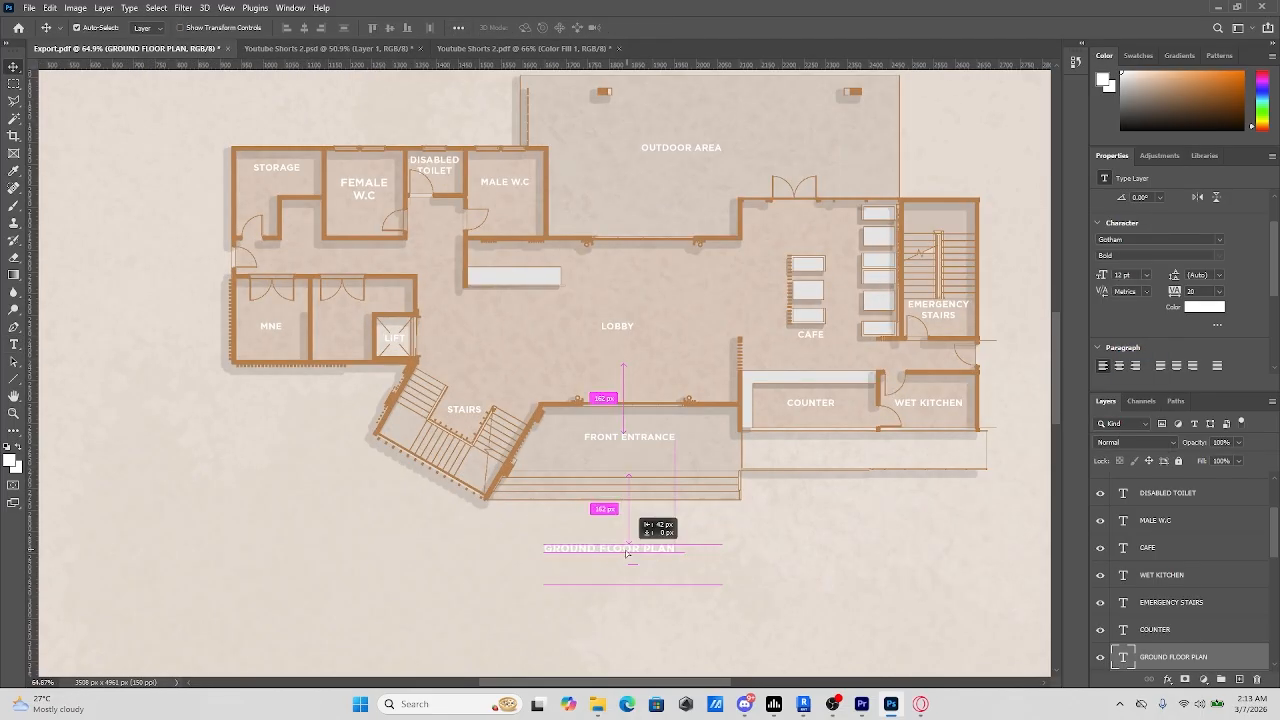
Step: Position the GROUND FLOOR PLAN title below the front entrance and add "SCALE 1 : 100" beneath it at 8 pt
left_click_drag(614, 543, 597, 557)
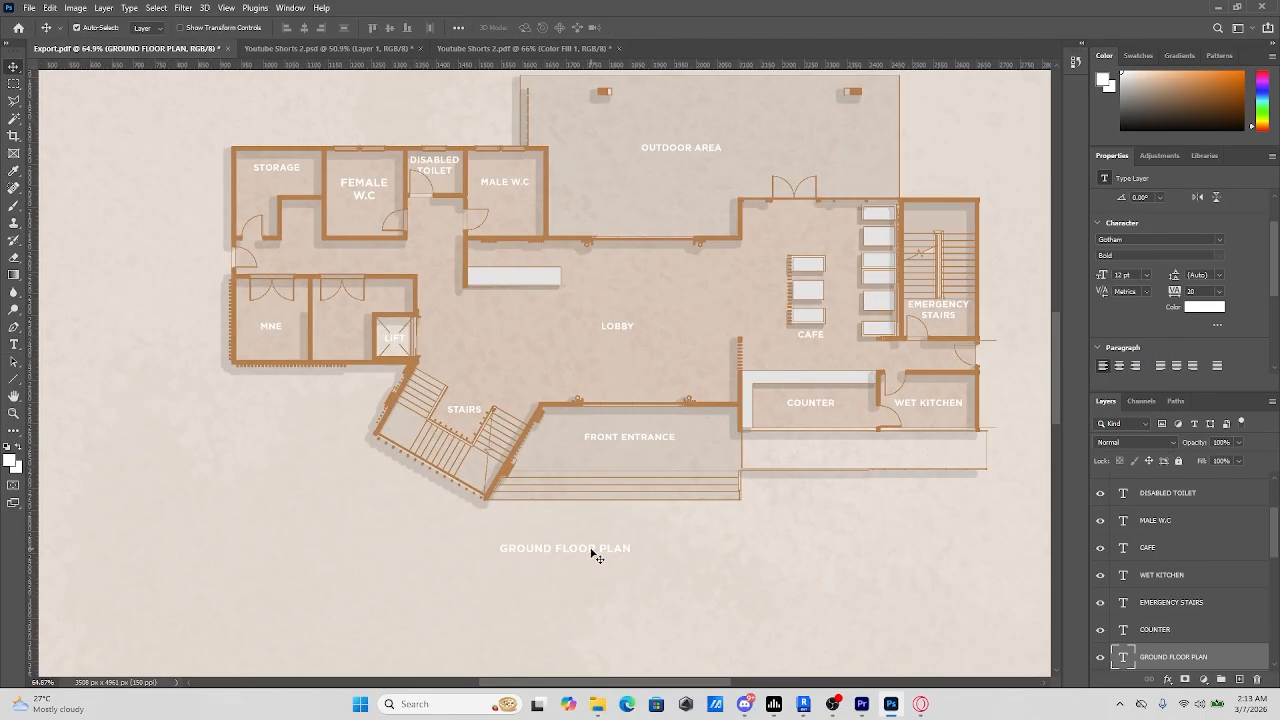
double_click(591, 561)
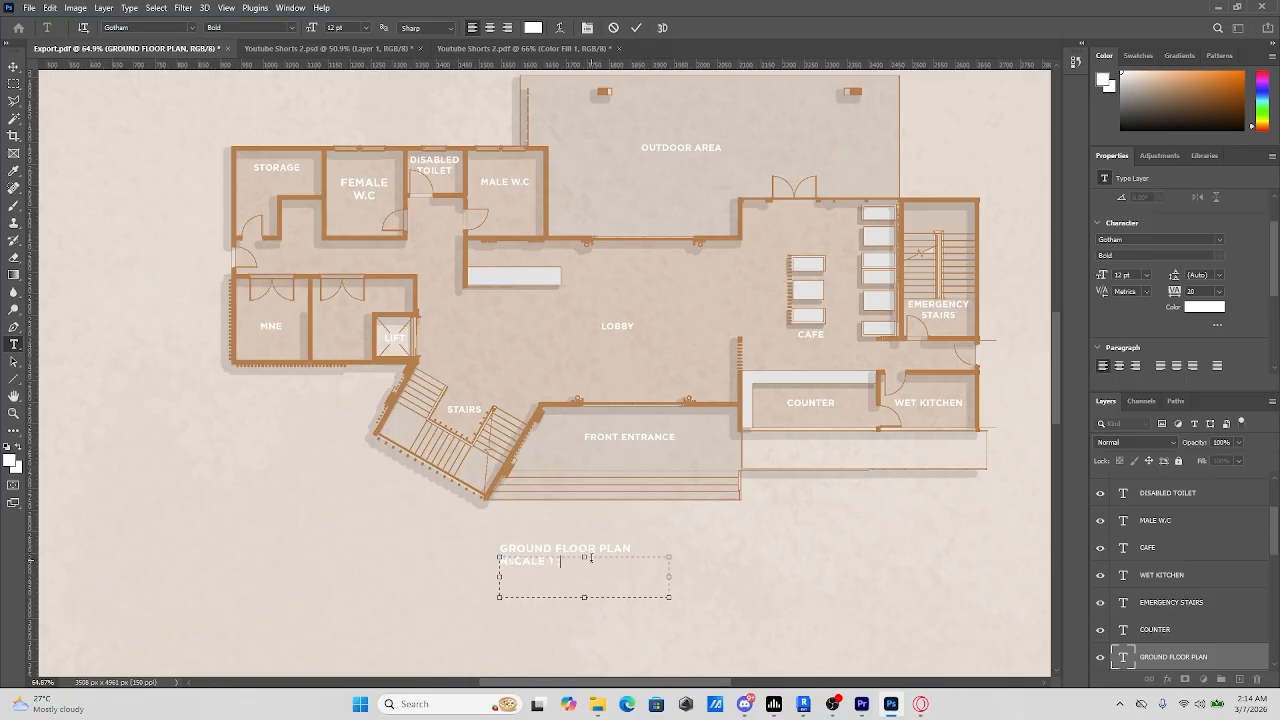
left_click_drag(544, 560, 499, 562)
left_click(1147, 275)
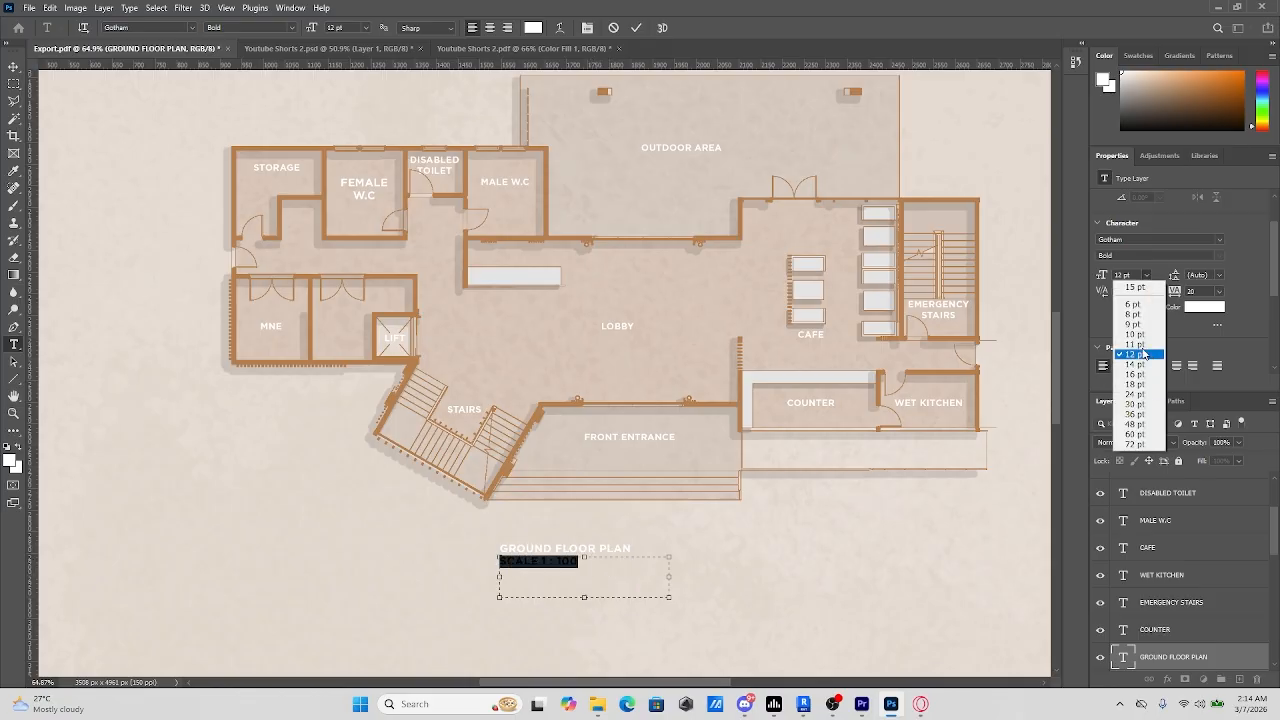
left_click(1140, 315)
Step: Set the scale line in a different font and commit the text
scroll(1167, 303, "down", 4)
scroll(1167, 303, "up", 5)
left_click(1219, 261)
scroll(1115, 483, "down", 3)
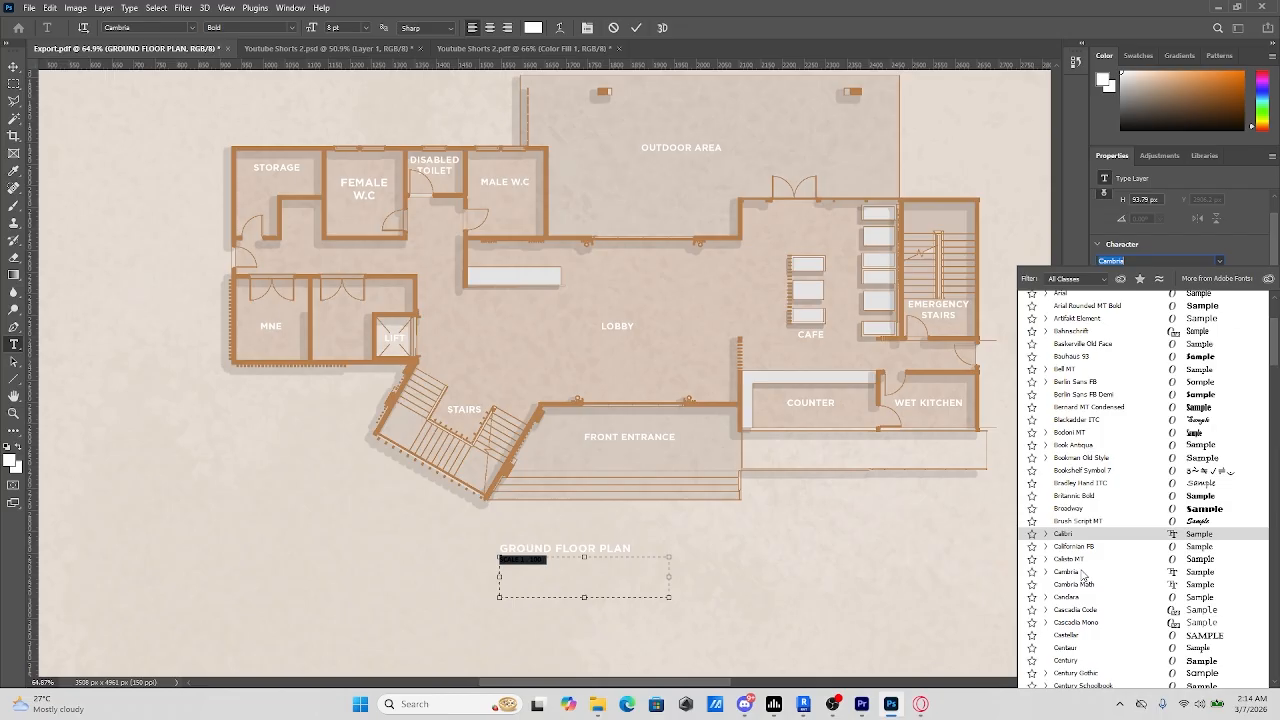
left_click(1095, 658)
key("ctrl+Return")
scroll(531, 577, "up", 2)
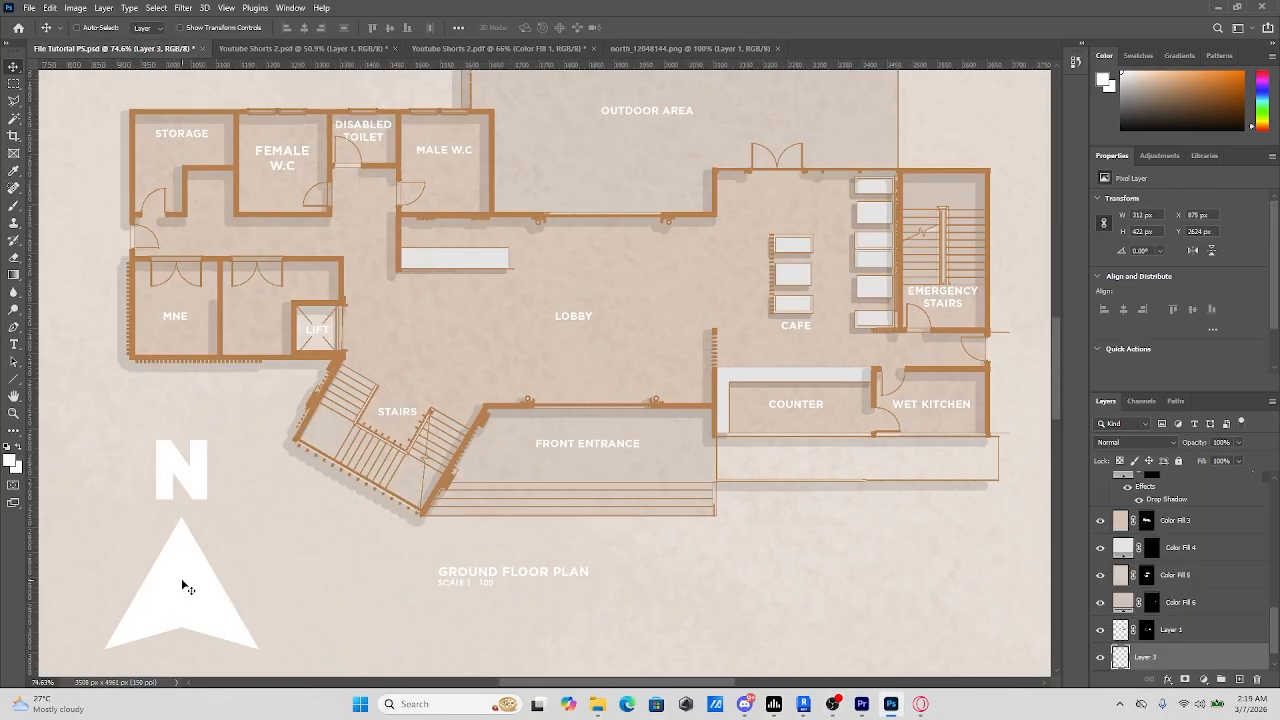
Step: Scale the north arrow down to about 52 × 69 px and place it directly left of the GROUND FLOOR PLAN title
key("ctrl+t")
left_click_drag(259, 439, 111, 651)
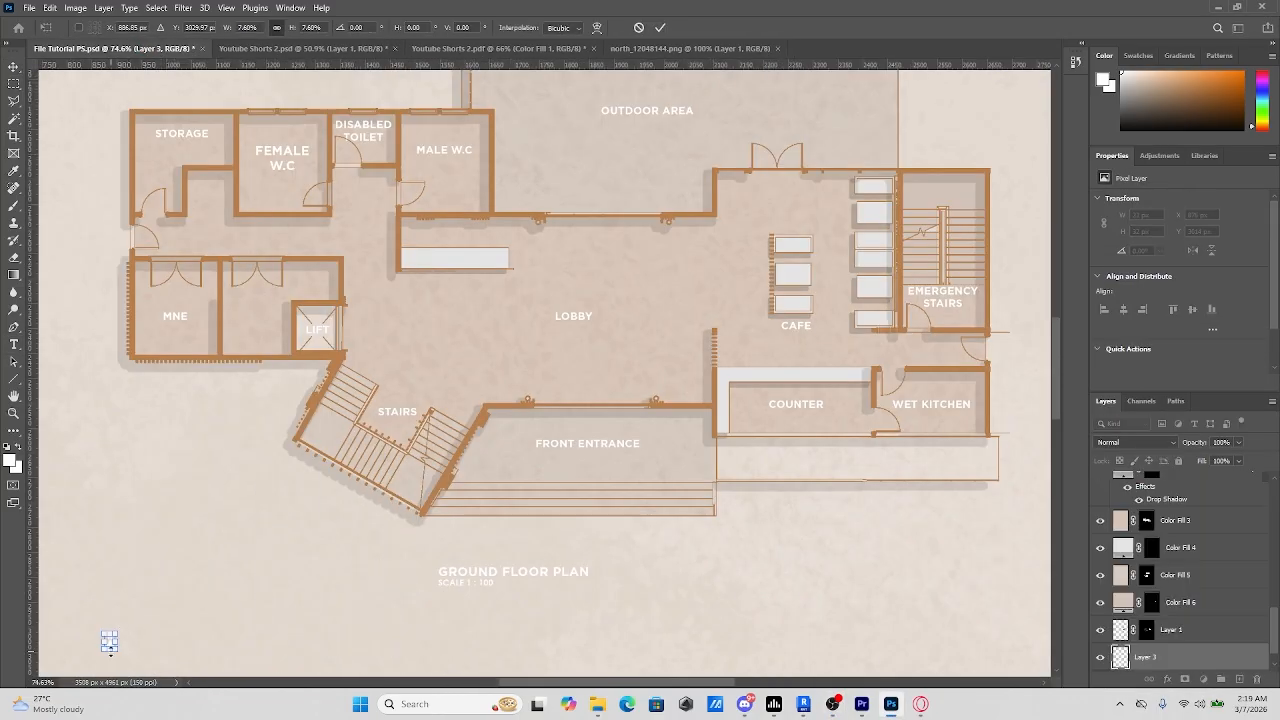
left_click_drag(421, 580, 423, 581)
scroll(423, 585, "up", 8)
left_click_drag(362, 466, 305, 438)
key("Return")
scroll(365, 430, "down", 8)
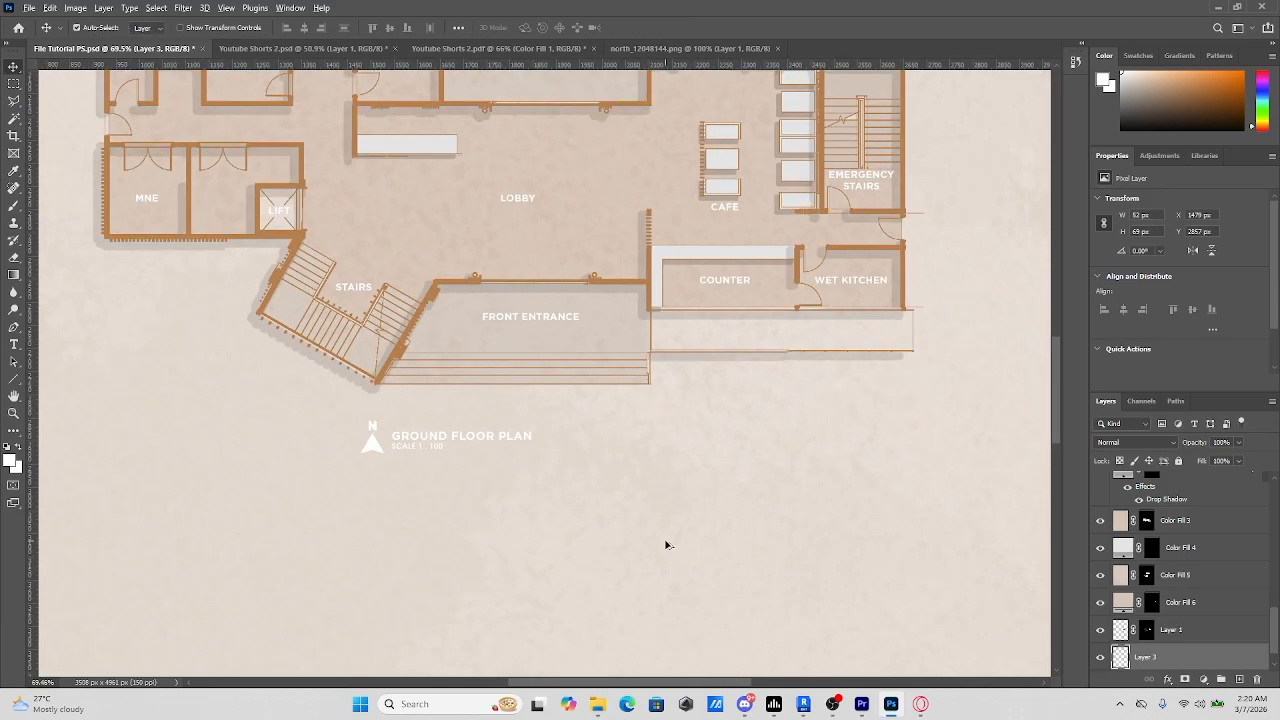
Step: Stamp a white tree above the storage room with a textured brush at 100% opacity and undo the misplaced second stamp
scroll(666, 543, "up", 2)
scroll(602, 430, "down", 1)
scroll(508, 359, "down", 2)
key("b")
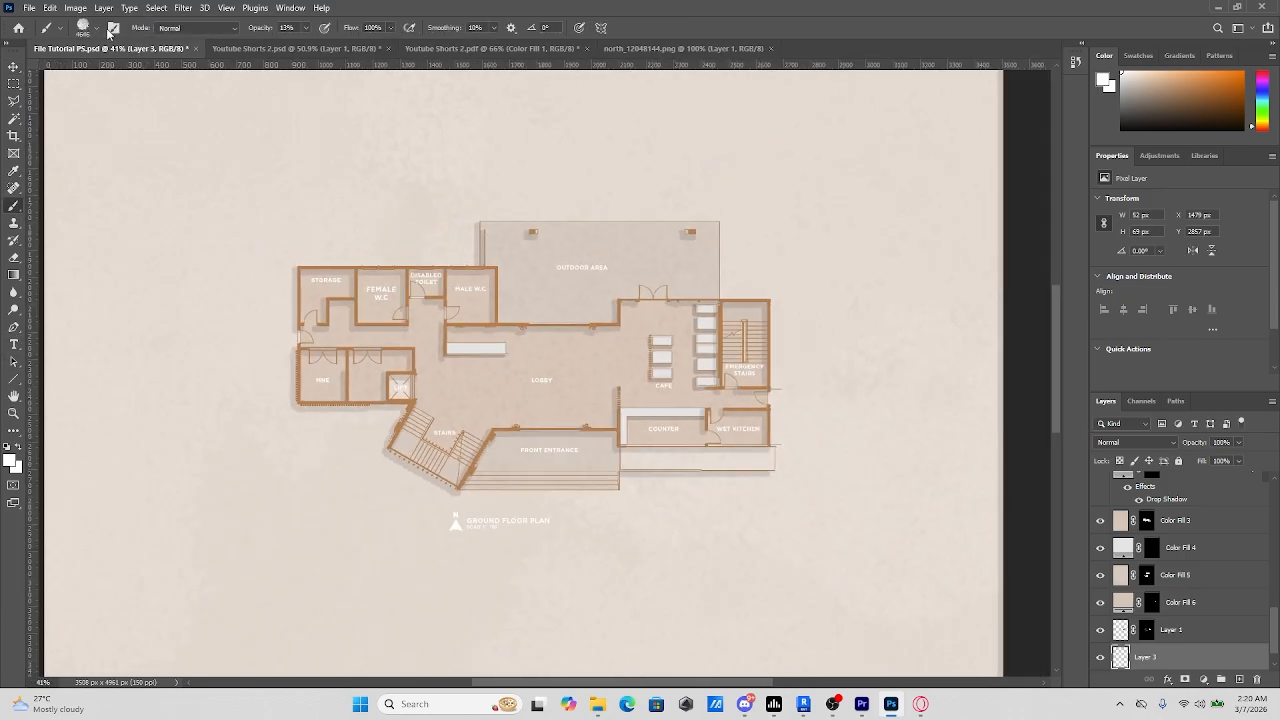
left_click(83, 27)
left_click(329, 197)
left_click(191, 293)
key("ctrl+z")
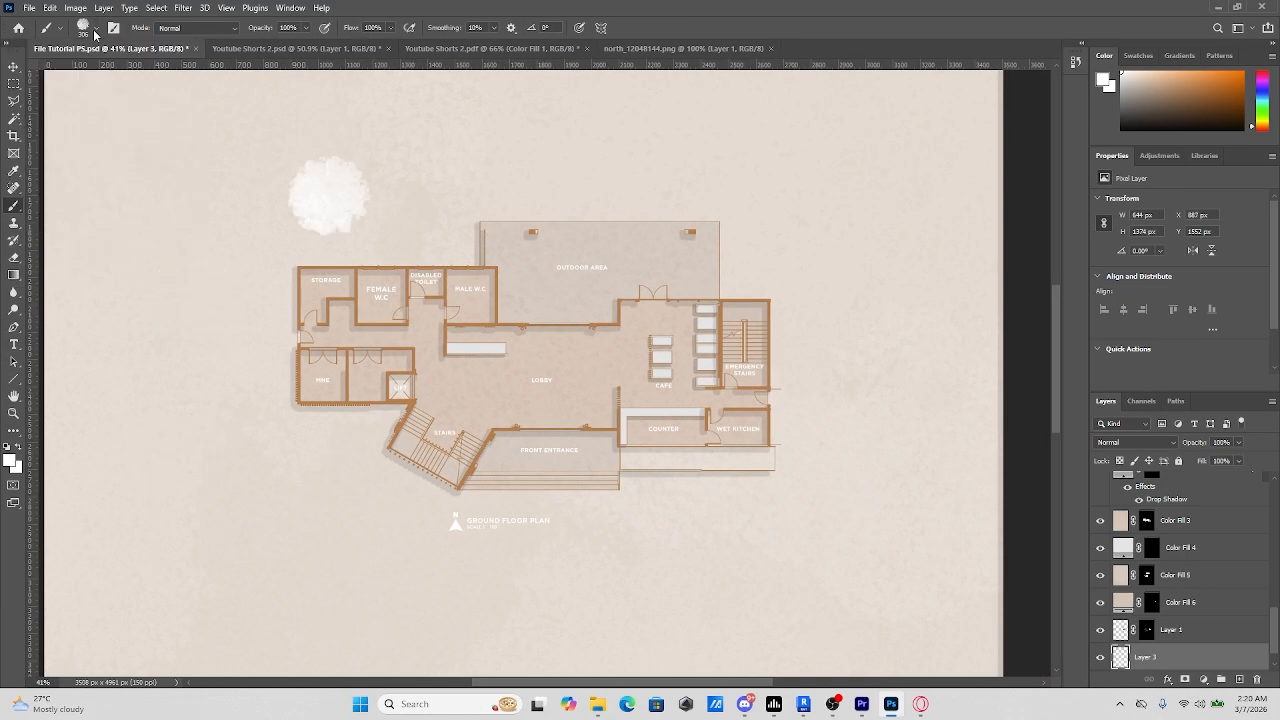
Step: Stamp a smaller and a larger white tree to the left of the building
left_click(93, 30)
left_click(228, 290)
left_click_drag(131, 71, 125, 71)
left_click(95, 30)
left_click(147, 408)
Step: Stamp three white trees to the right of the building, a large one above two smaller ones
left_click(804, 184)
scroll(566, 345, "down", 1)
scroll(566, 460, "up", 1)
left_click(96, 31)
left_click(854, 317)
left_click(840, 440)
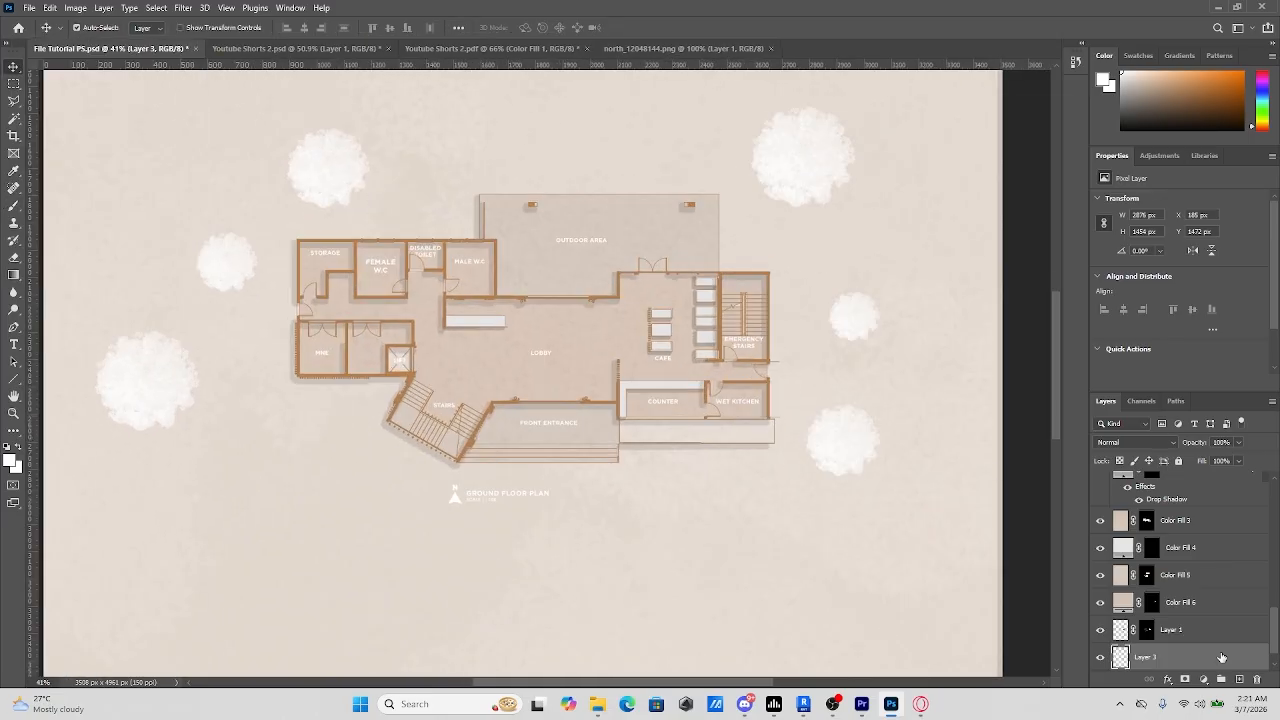
Step: Add a Drop Shadow to Layer 3, which holds the trees and north arrow
double_click(1210, 657)
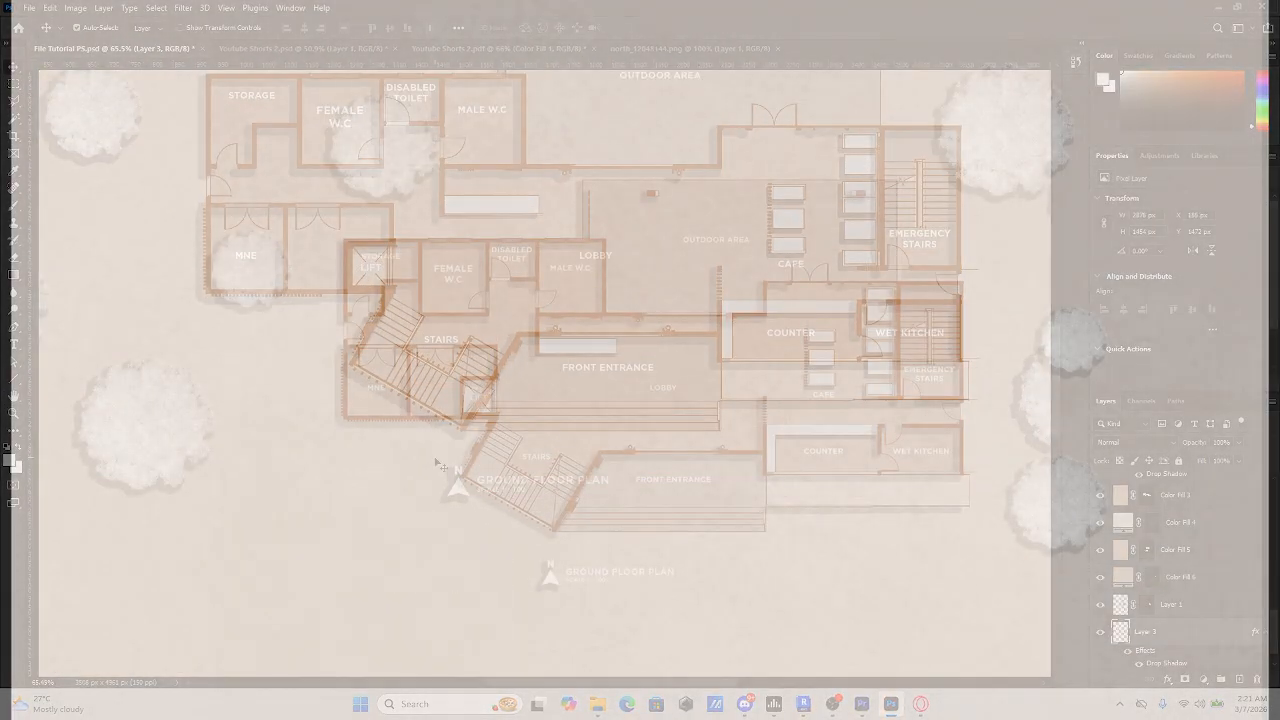